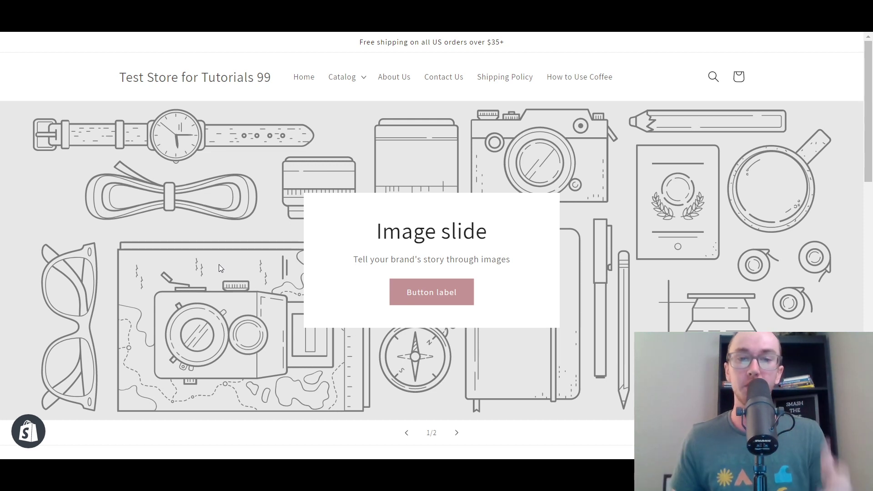
- Examine the storefront home page's layout, including its image slideshow, second slide and image banner
scroll(869, 124, down, 2)
scroll(869, 124, up, 2)
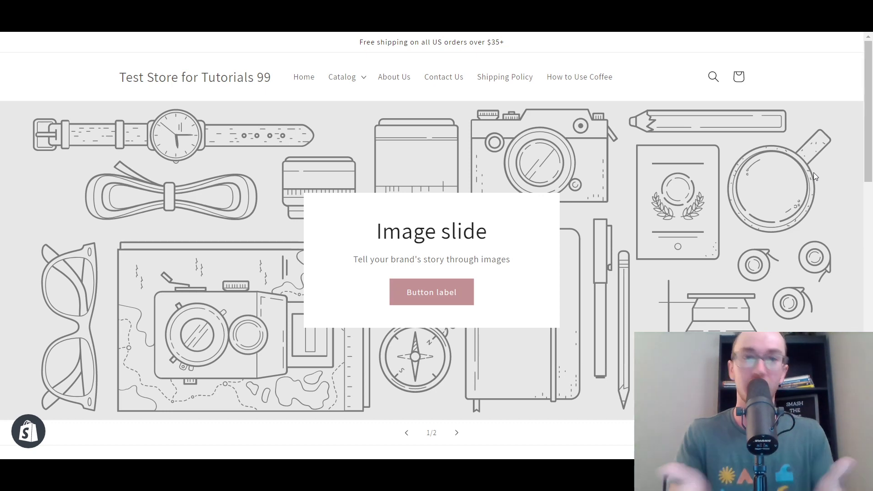
drag(868, 132, 830, 114)
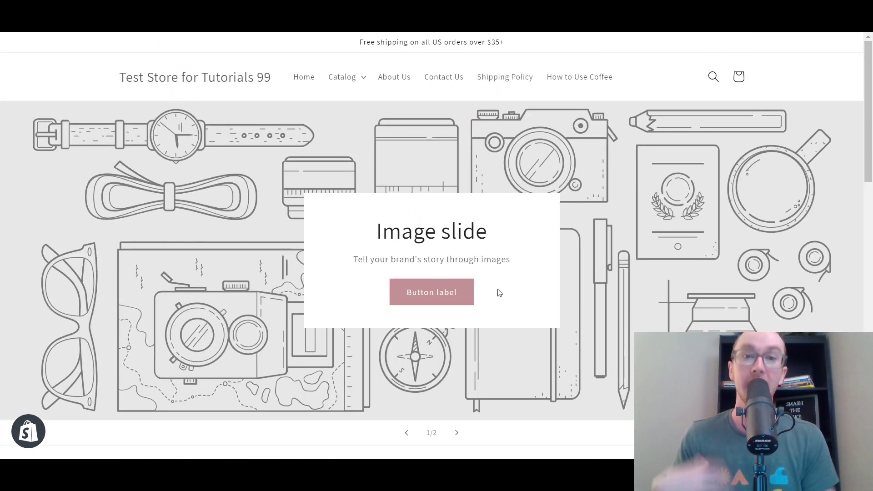
mouse_move(867, 110)
mouse_down()
mouse_move(866, 325)
mouse_move(867, 111)
mouse_up()
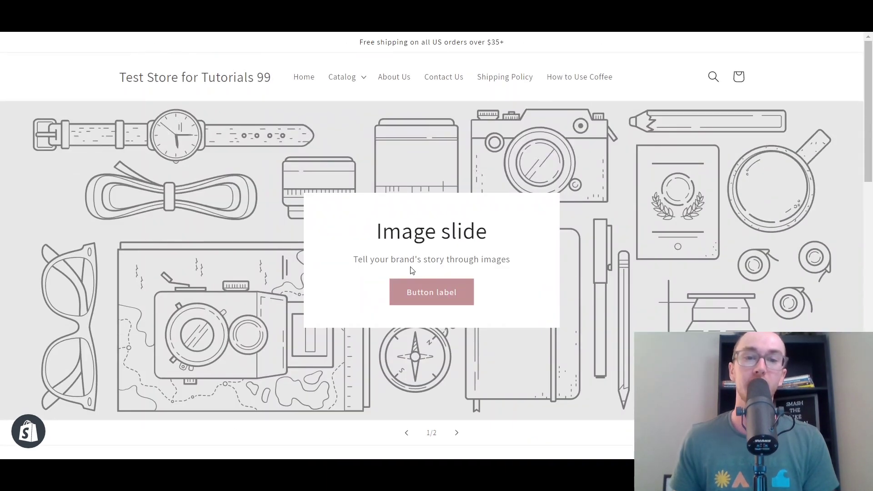
scroll(459, 318, down, 1)
scroll(460, 341, up, 1)
click(456, 433)
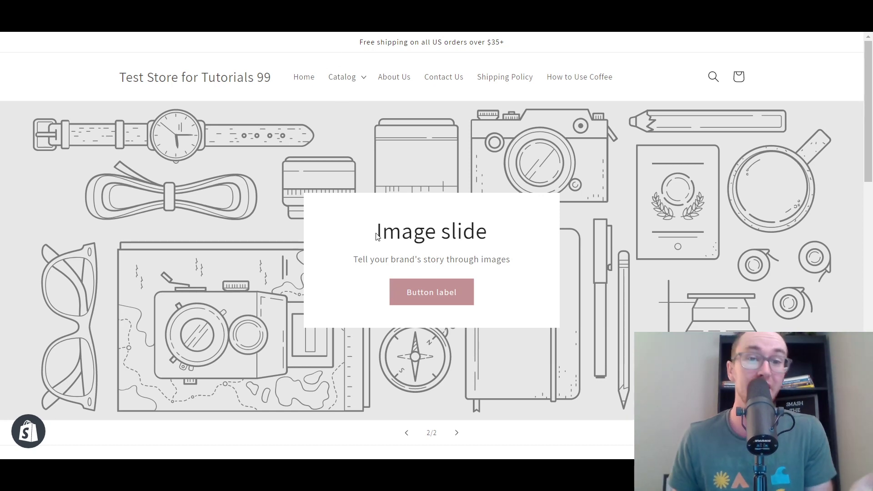
scroll(392, 278, down, 1)
scroll(391, 278, up, 1)
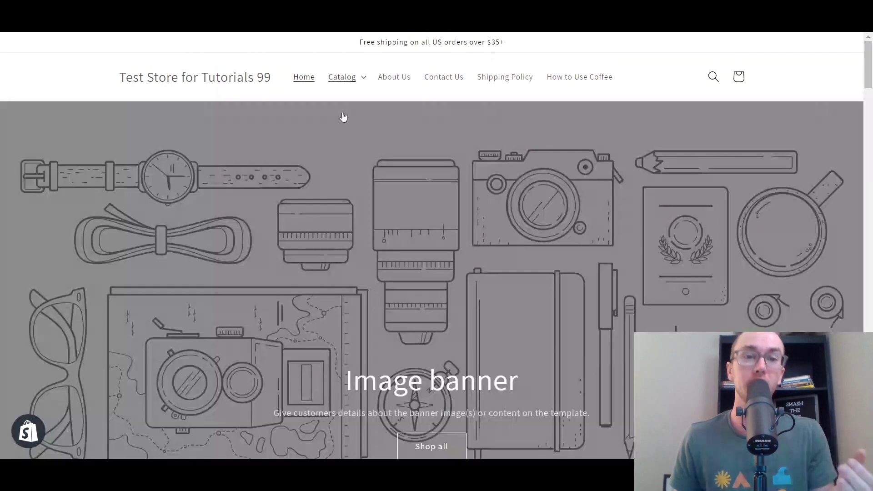
mouse_move(865, 54)
mouse_down()
mouse_move(865, 177)
mouse_move(865, 46)
mouse_up()
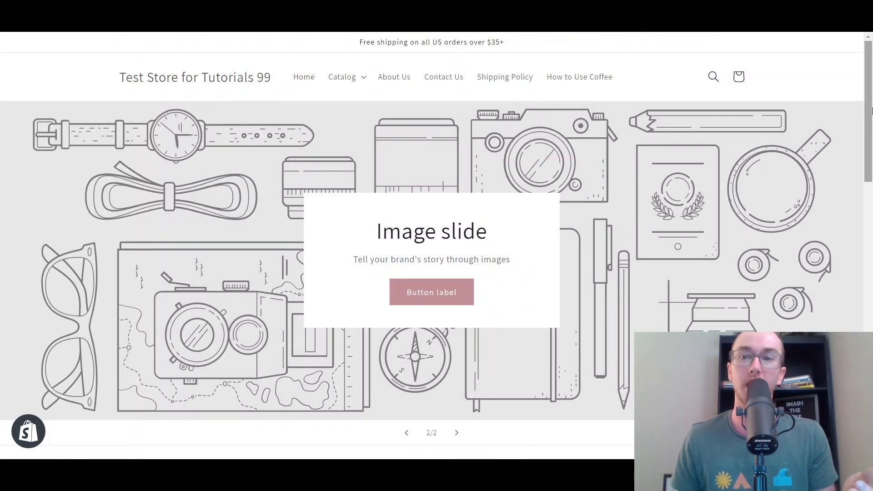
drag(866, 125, 848, 269)
scroll(848, 268, up, 10)
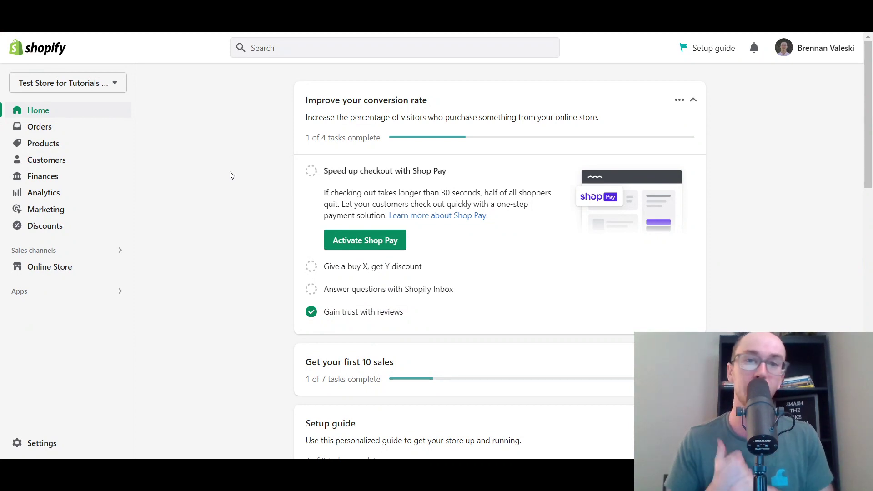
- Add a new online store page titled "Landing Page" and save it
click(62, 272)
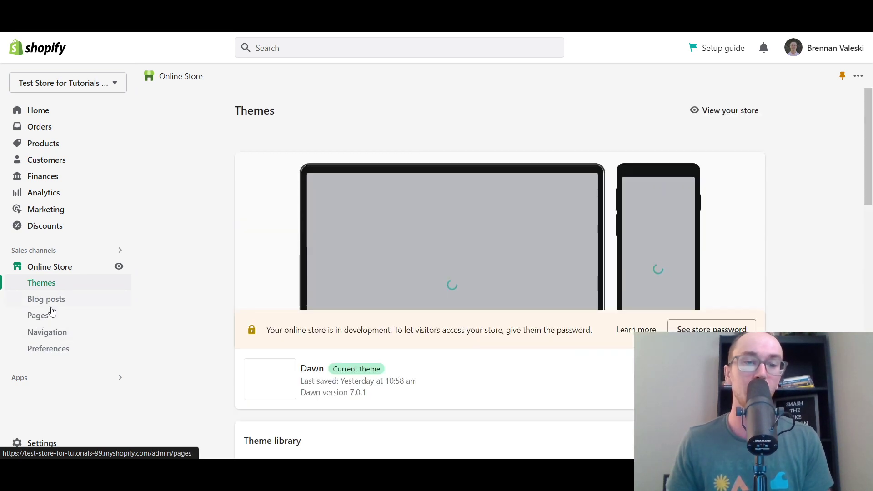
click(45, 316)
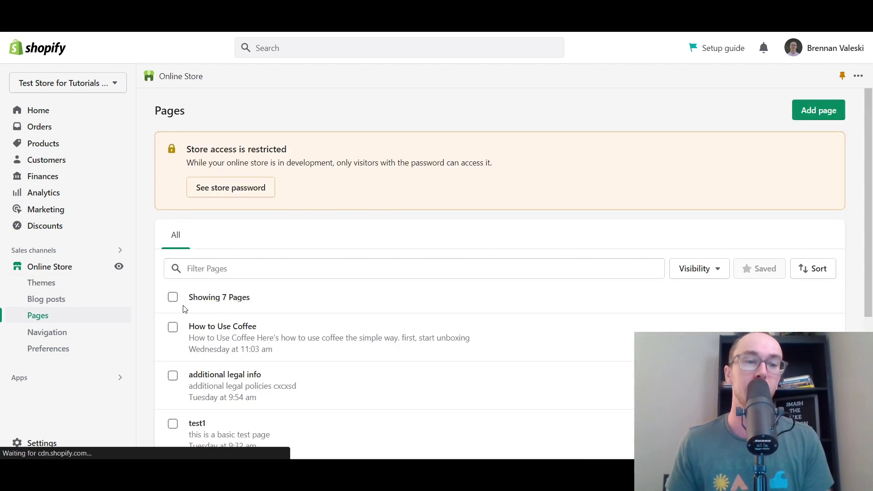
click(810, 116)
click(342, 168)
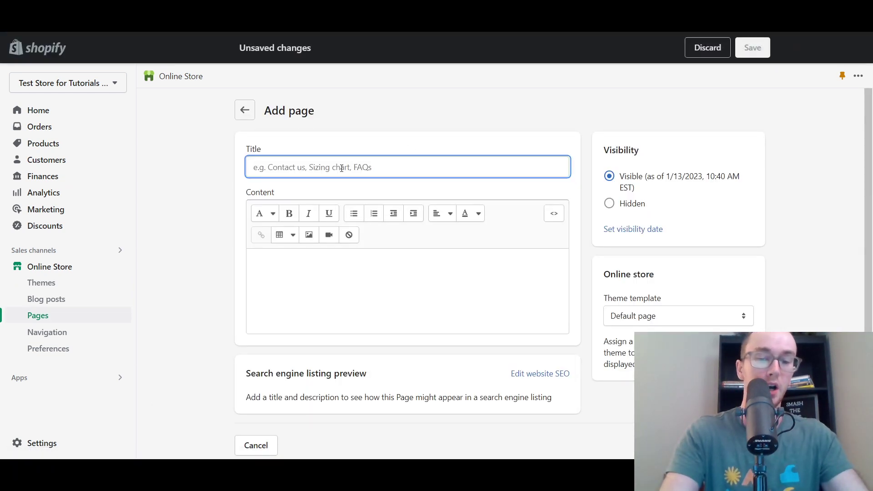
text(Landing Page)
click(198, 199)
mouse_move(867, 204)
mouse_down()
mouse_move(865, 253)
mouse_move(857, 200)
mouse_up()
click(758, 53)
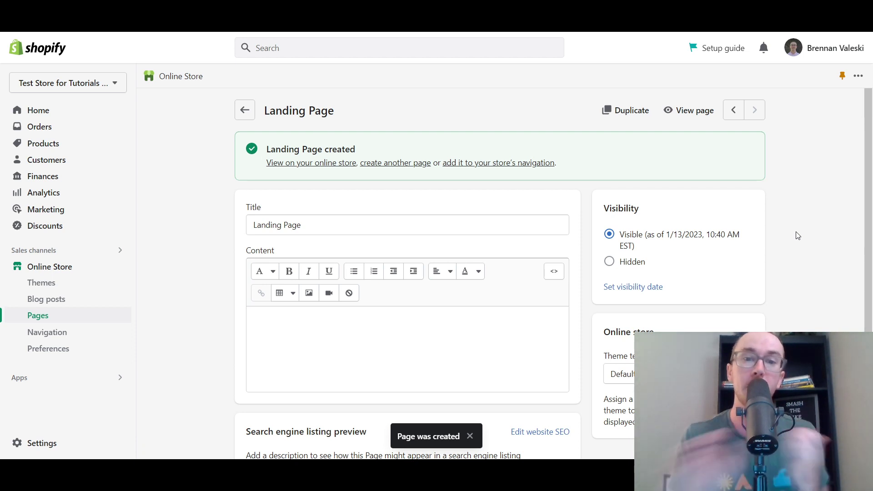
- Expand the website SEO settings of the Landing Page and examine its URL and handle
scroll(871, 237, down, 2)
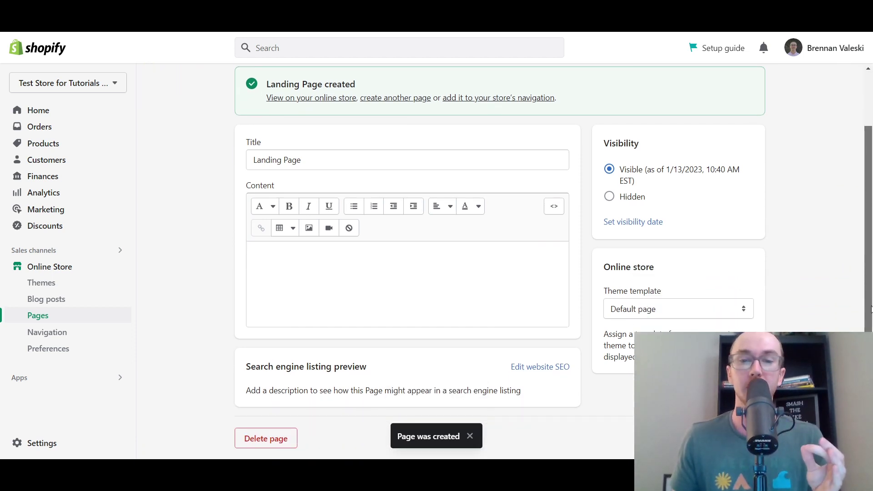
click(519, 367)
scroll(520, 369, down, 5)
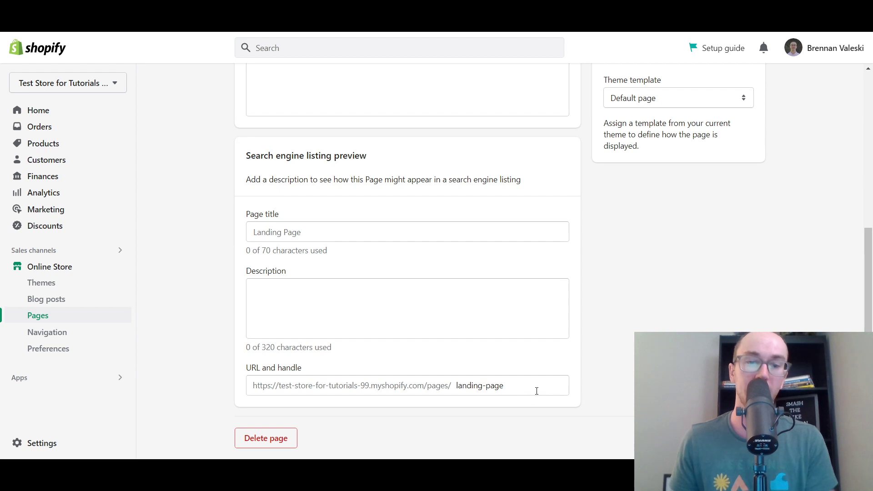
drag(536, 391, 412, 387)
click(583, 377)
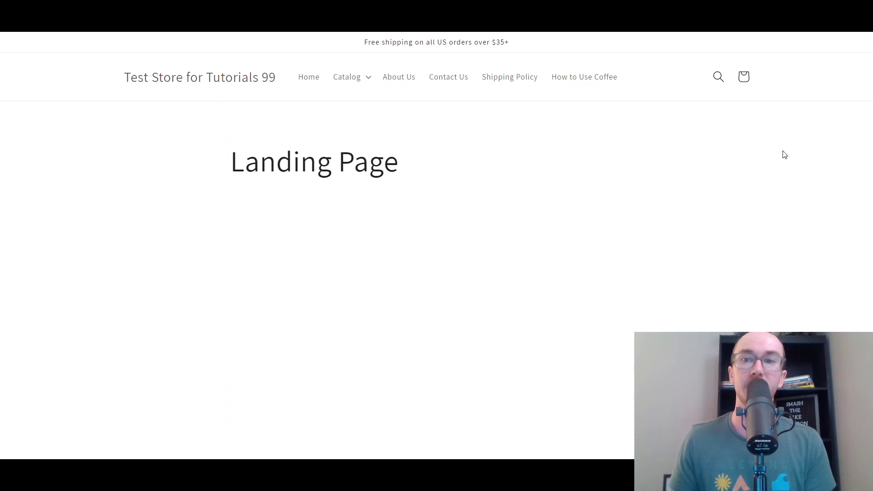
- View the Landing Page on the live storefront down to its footer, close it and review the page's admin settings
scroll(380, 200, down, 3)
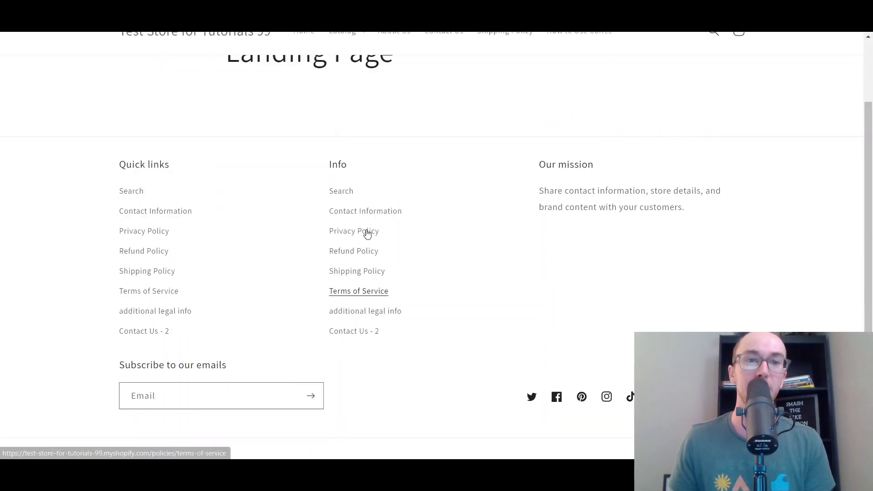
scroll(364, 232, up, 3)
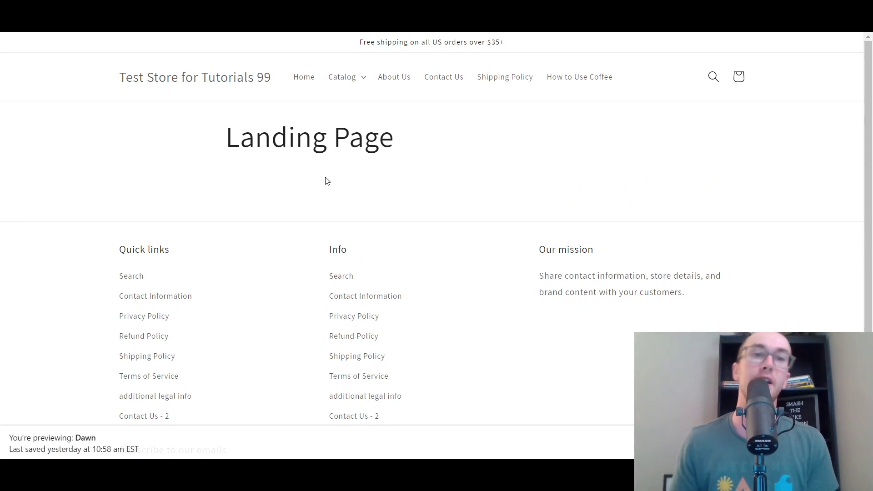
key(ctrl+w)
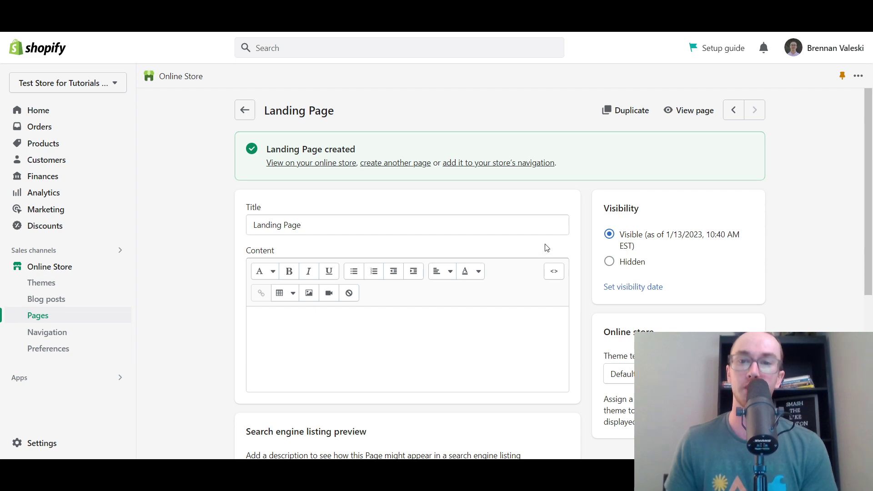
scroll(535, 253, down, 5)
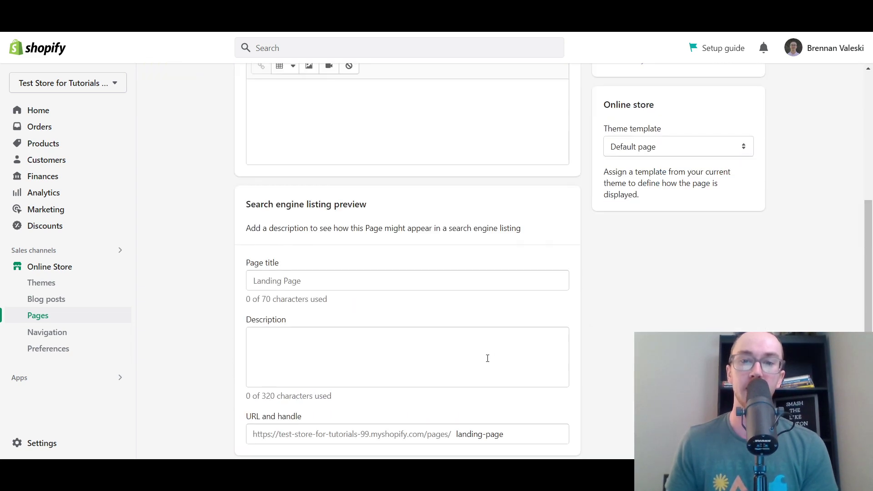
scroll(487, 358, up, 5)
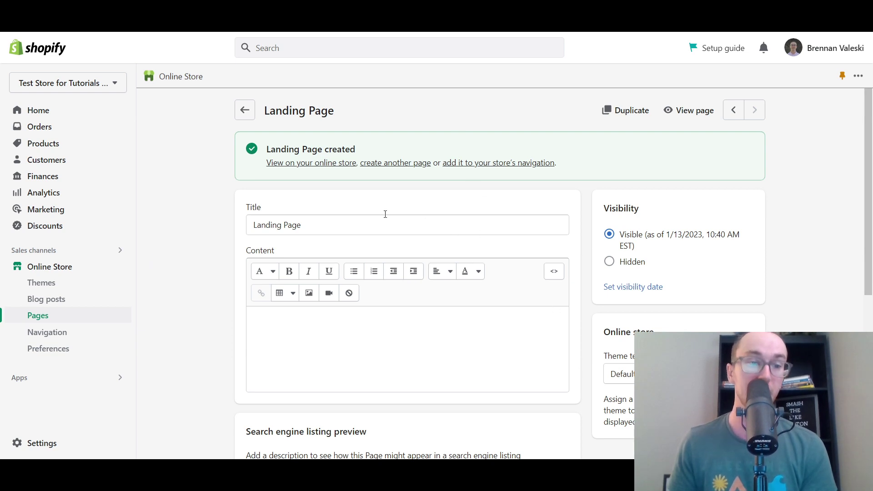
- Review the online store's theme library and free themes, and open the current Dawn theme for customizing
click(73, 268)
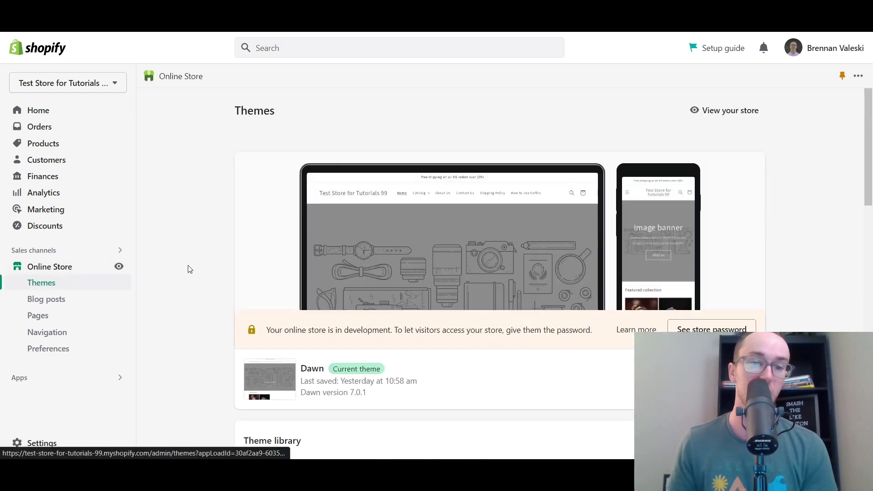
scroll(869, 205, down, 4)
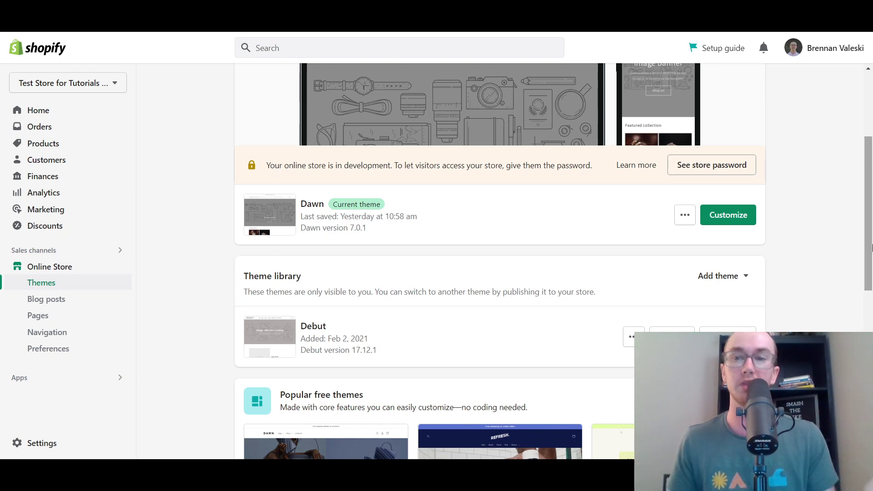
drag(868, 209, 870, 362)
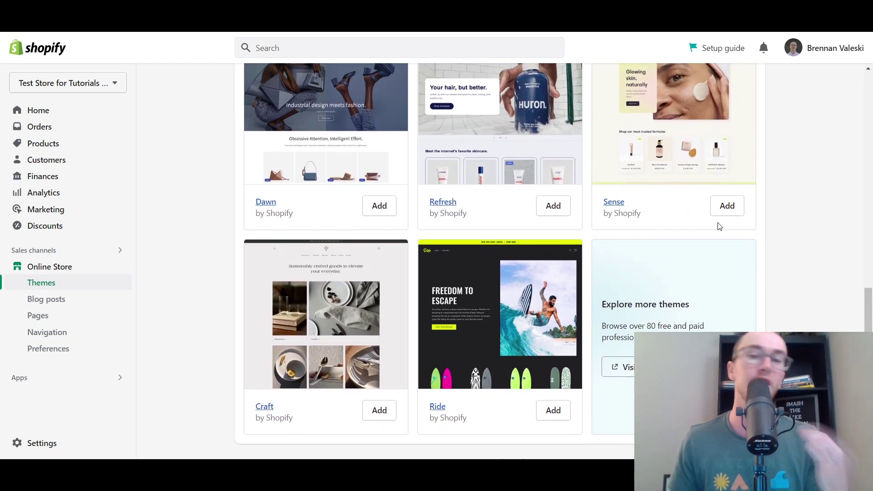
scroll(719, 226, up, 10)
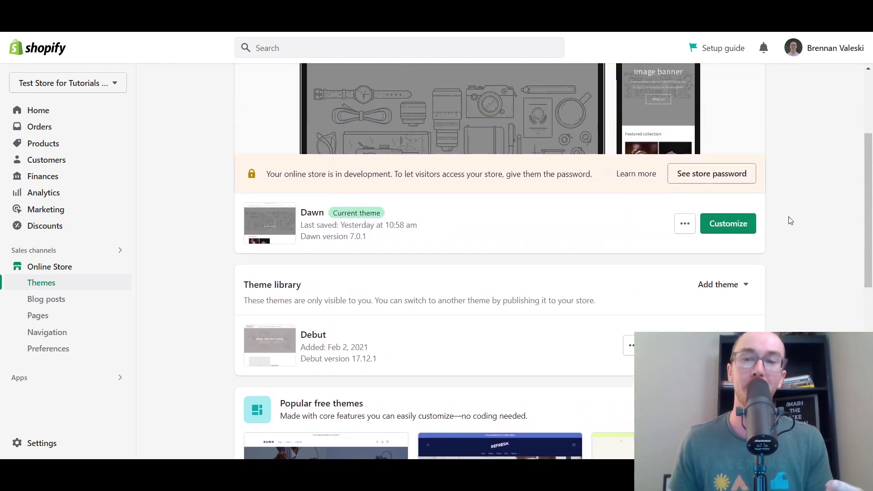
scroll(790, 222, down, 1)
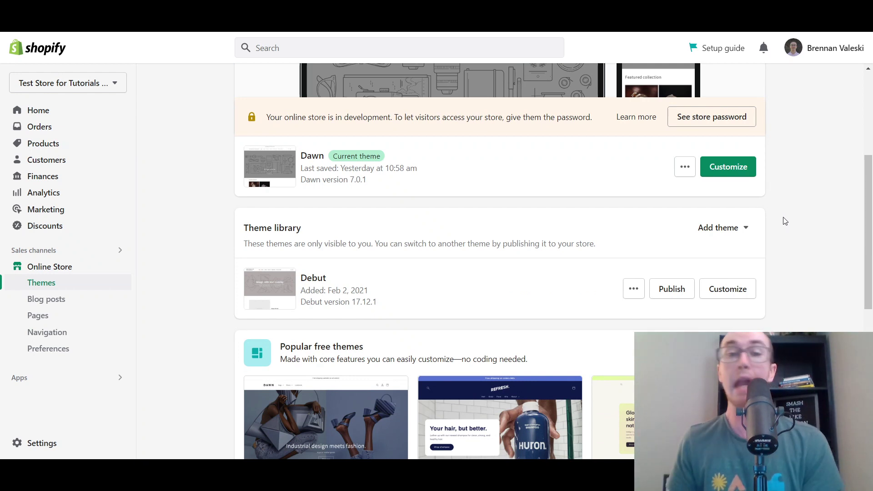
click(727, 166)
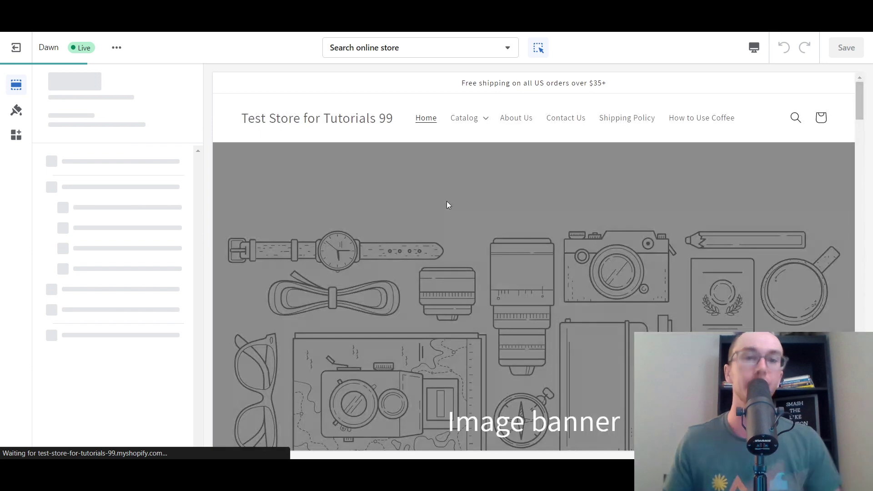
- Create a page template named "landing page" based on the Default page template
click(382, 48)
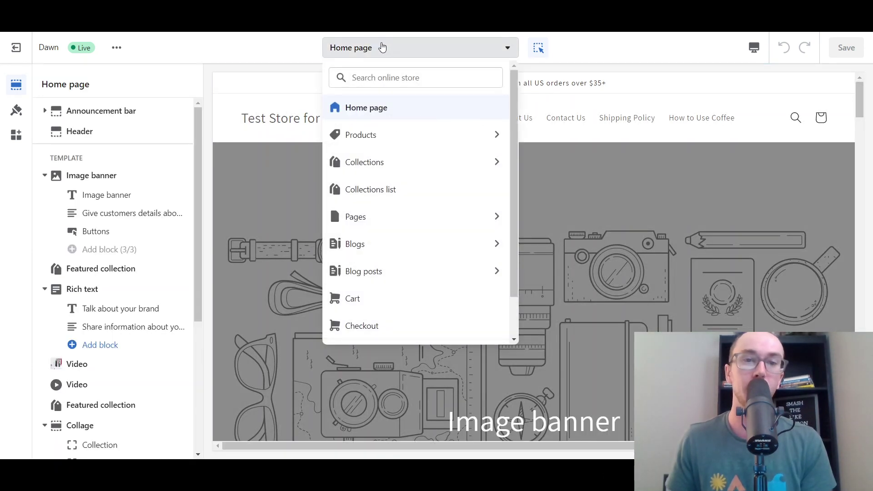
click(377, 219)
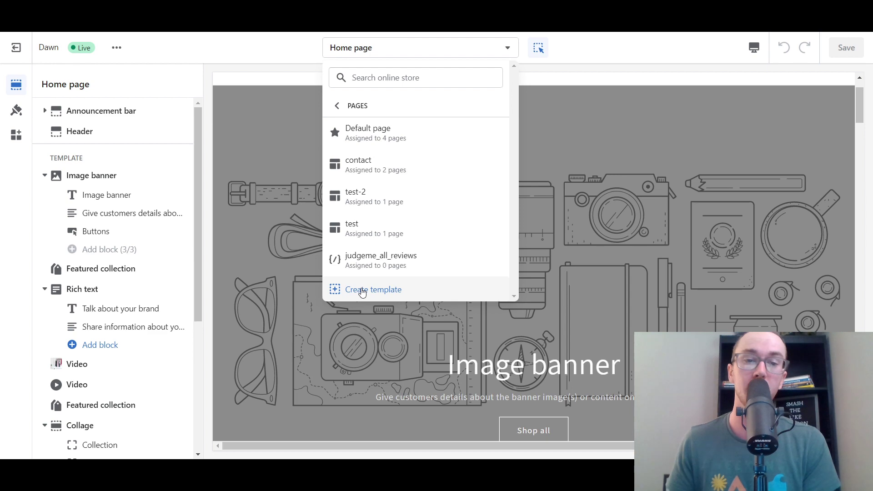
click(362, 291)
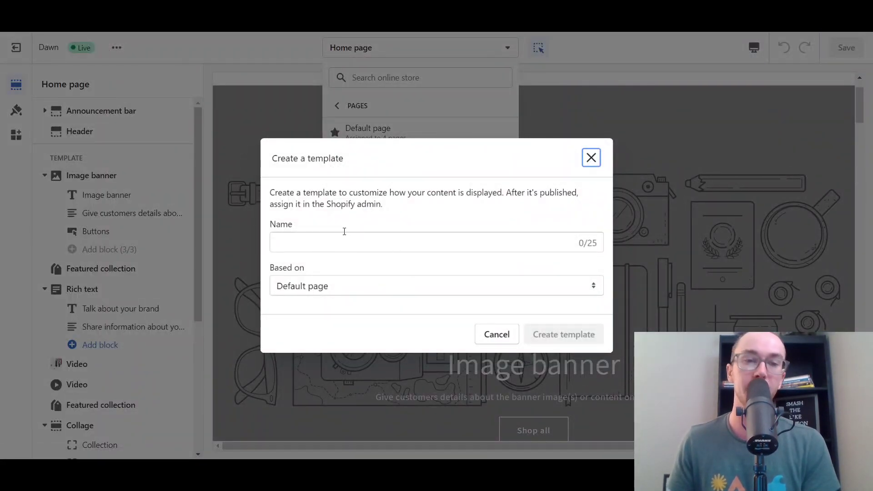
click(353, 246)
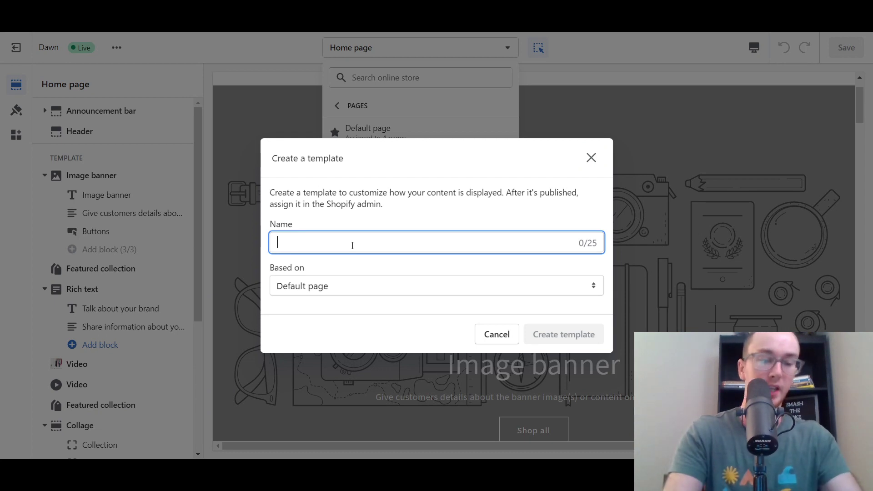
text(landing page)
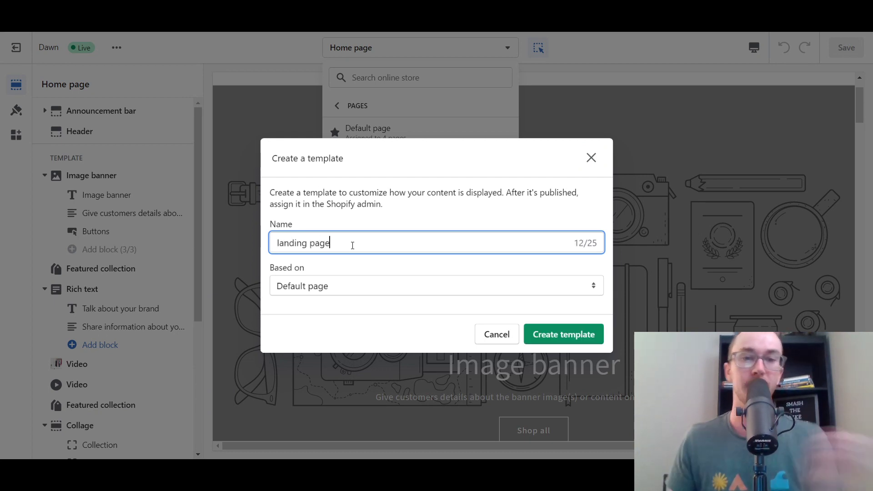
click(431, 228)
click(328, 290)
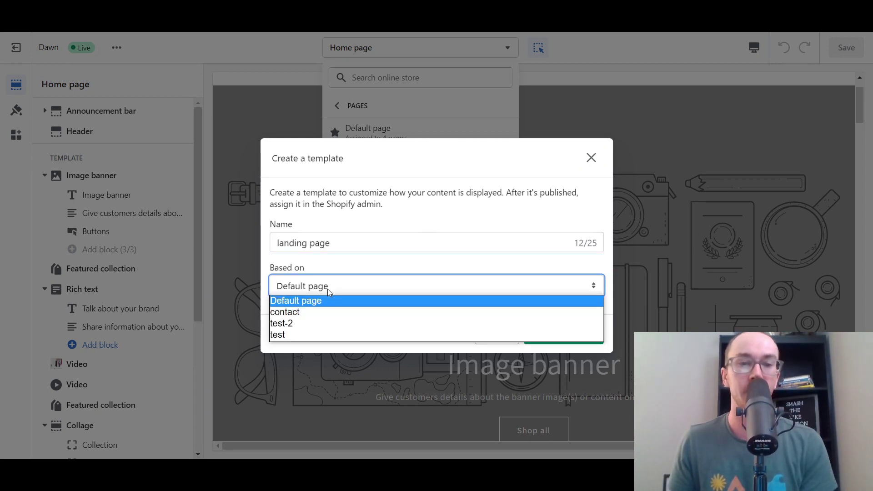
click(320, 274)
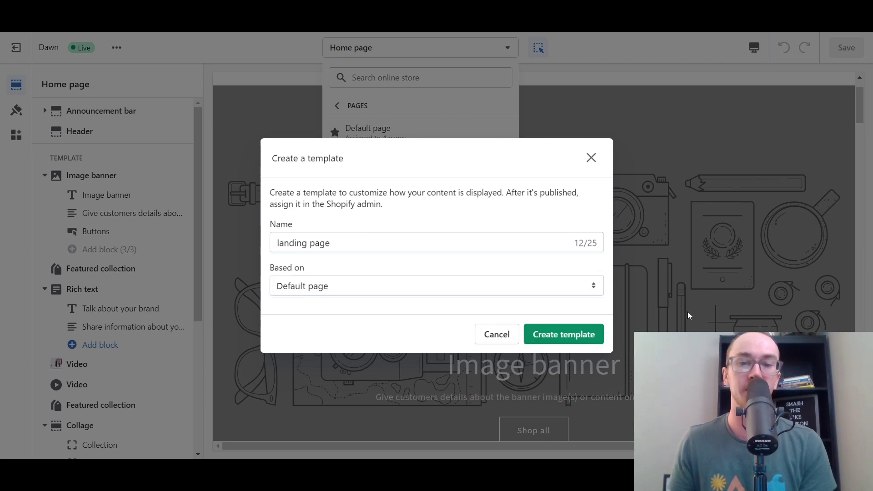
click(581, 335)
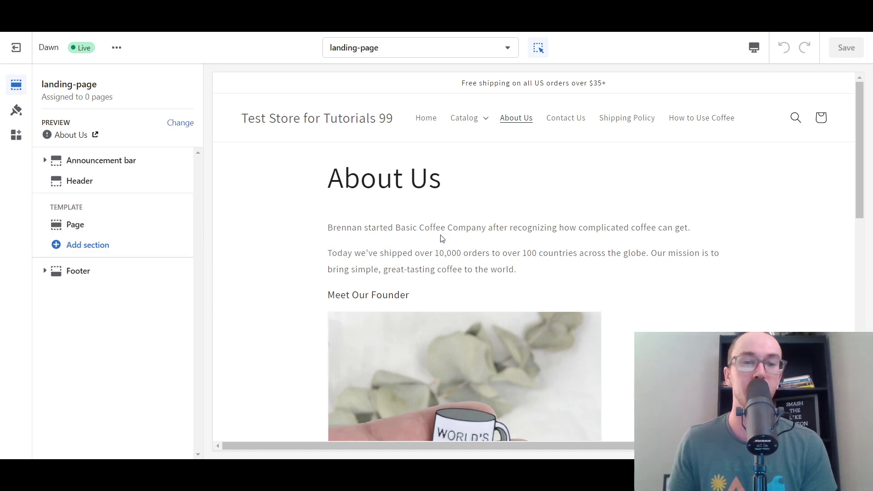
- Change the template's preview page from About Us to Landing Page
click(184, 127)
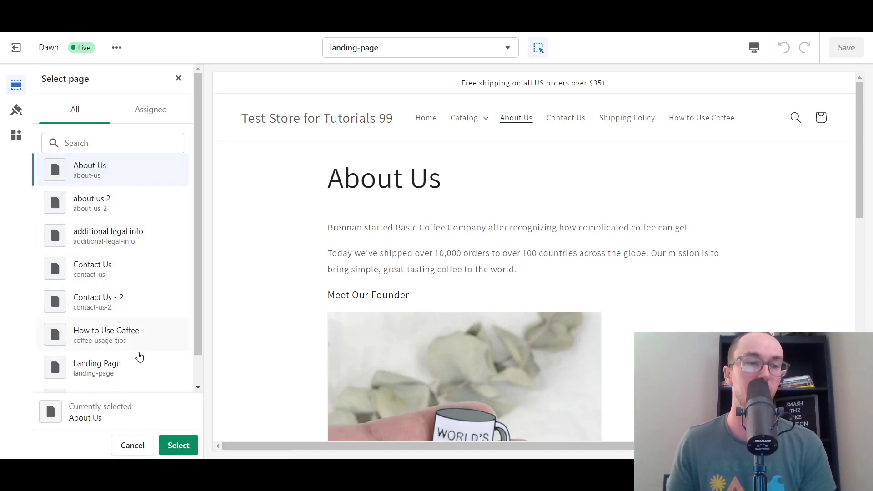
scroll(140, 356, down, 1)
click(139, 347)
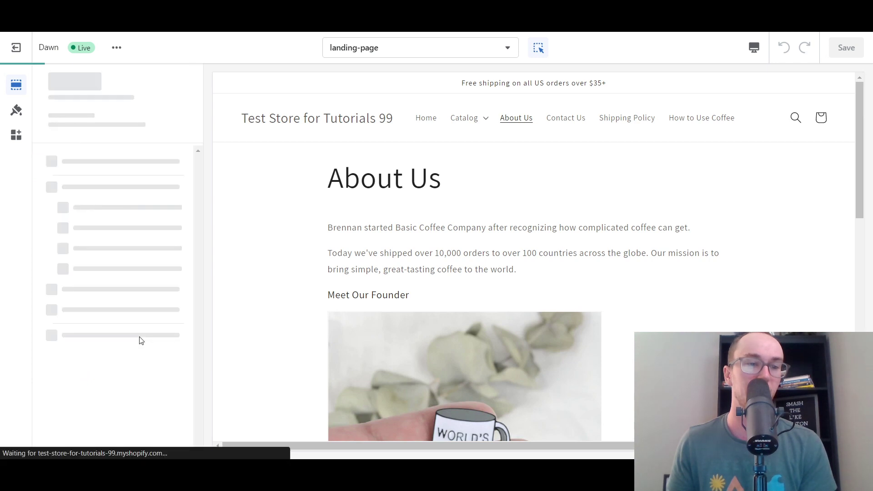
- Hide the Page section in the landing-page template and save the change
mouse_move(46, 135)
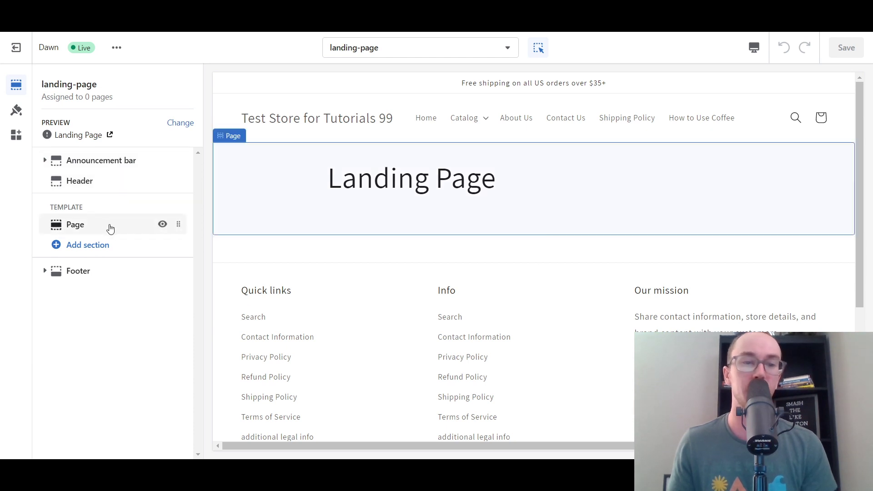
mouse_move(125, 234)
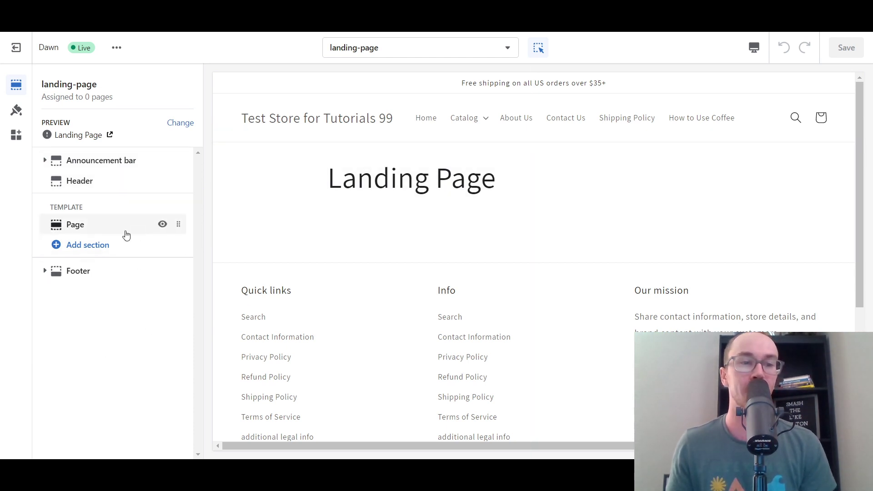
click(162, 224)
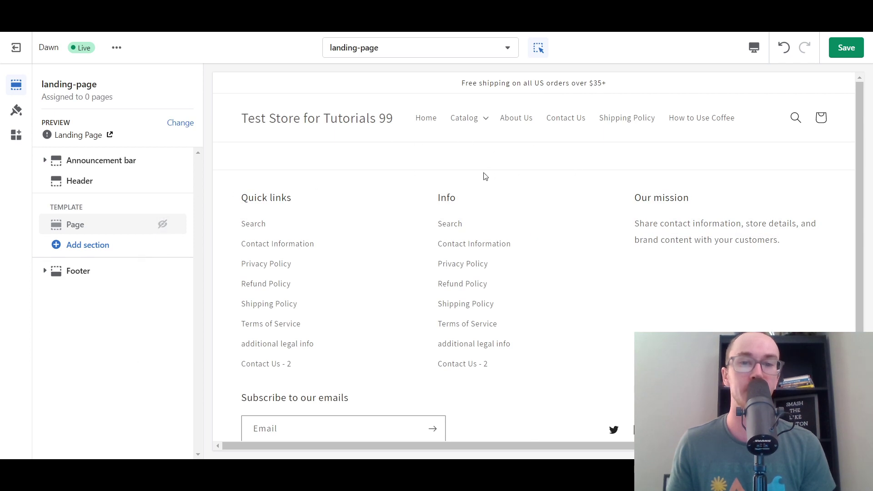
click(162, 224)
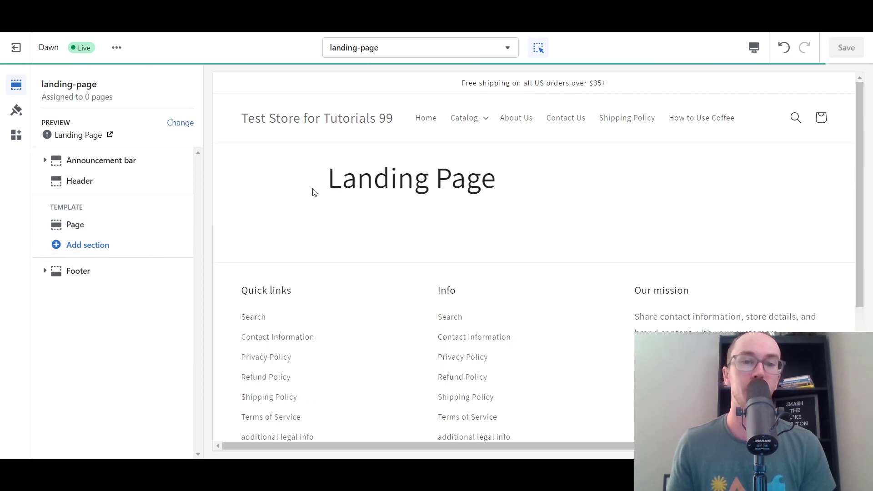
mouse_move(177, 226)
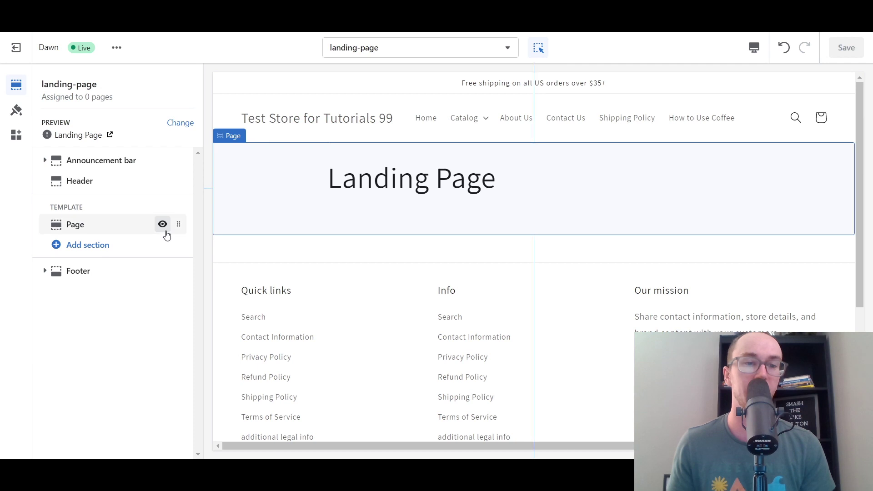
click(163, 225)
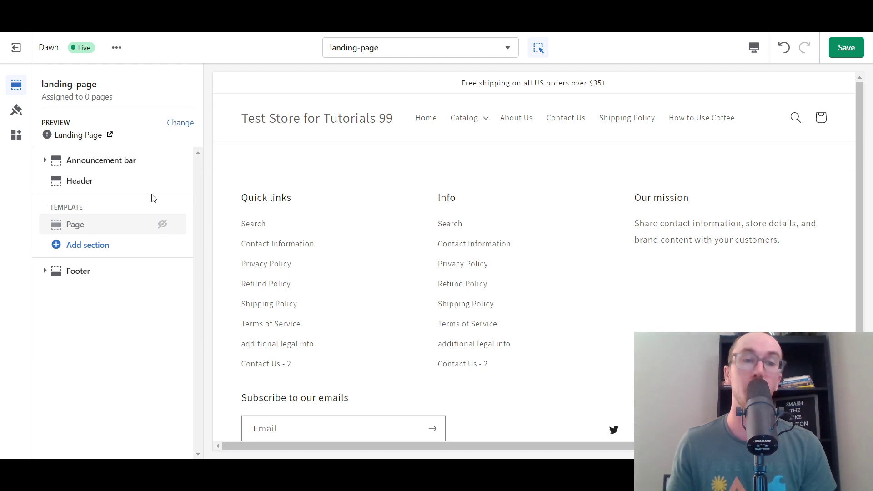
click(846, 50)
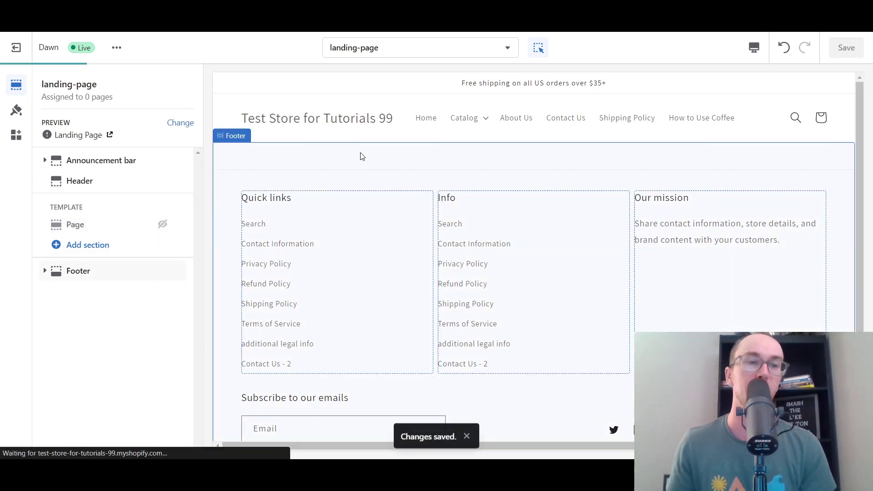
- Leave the theme editor and open the Landing Page from the online store's pages for editing
click(22, 50)
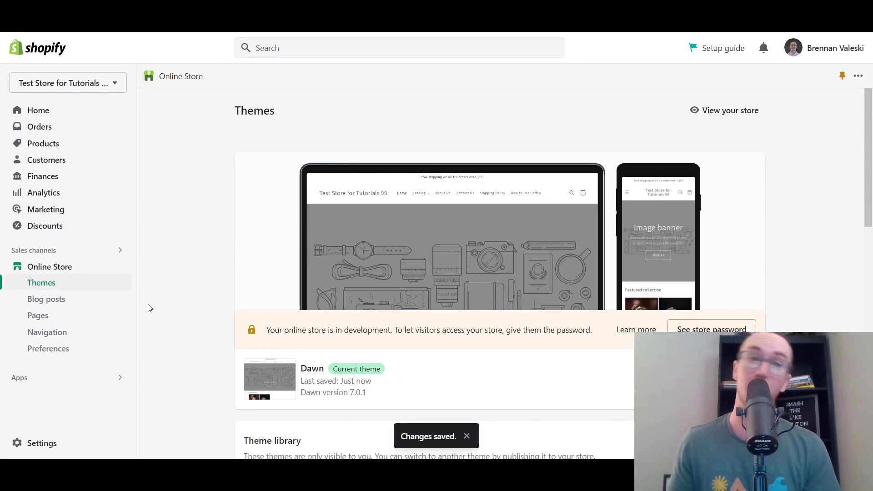
click(79, 317)
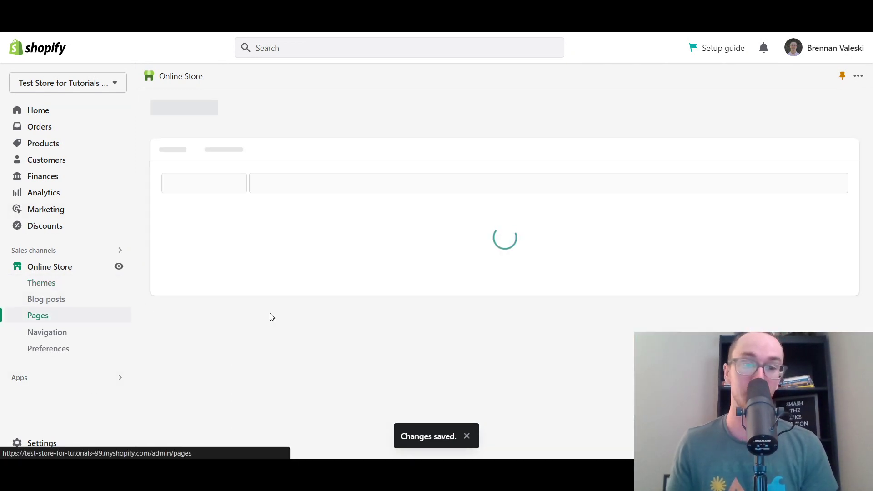
scroll(594, 253, down, 2)
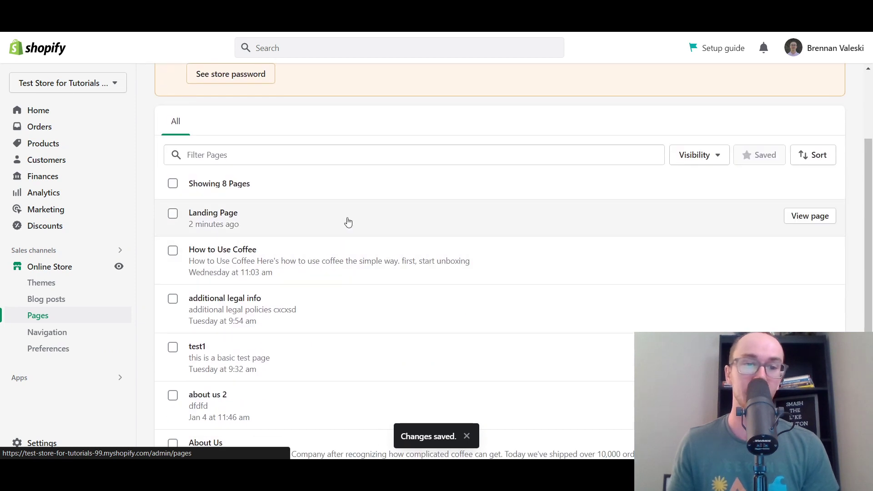
click(666, 213)
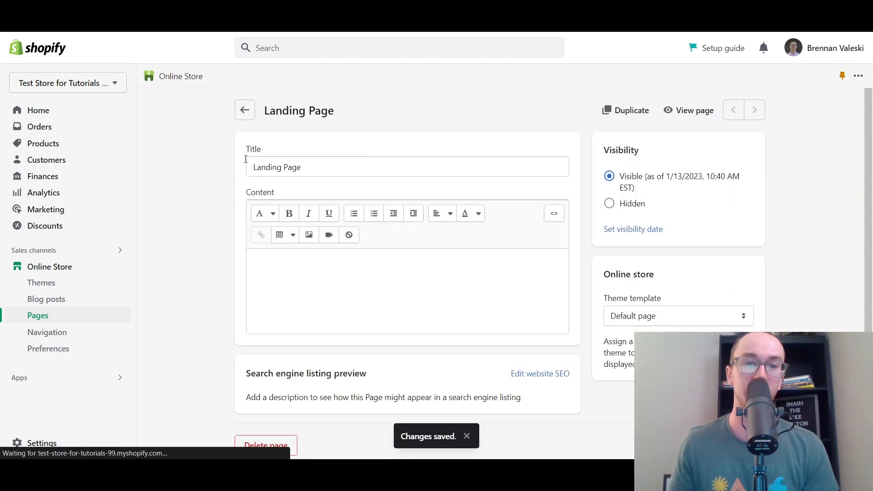
scroll(871, 231, down, 1)
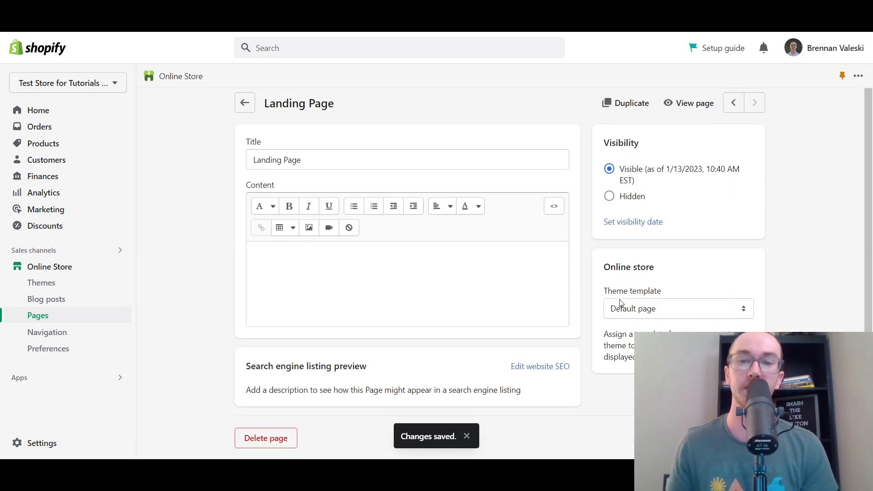
- Assign the landing-page theme template to the Landing Page, save it and view the page on the storefront
click(664, 313)
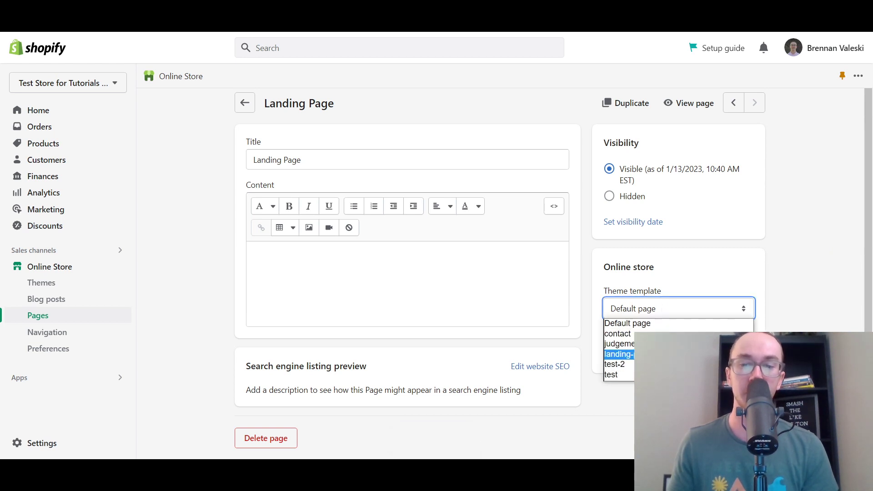
click(618, 354)
click(681, 277)
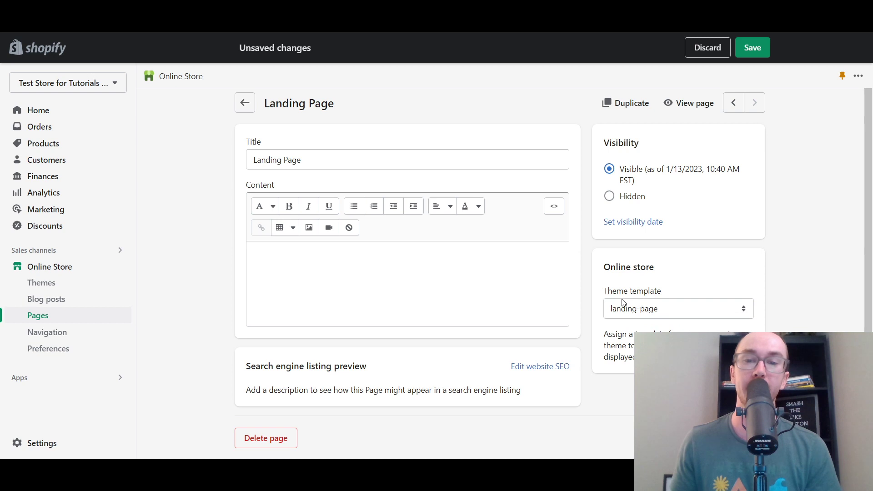
click(645, 314)
click(662, 312)
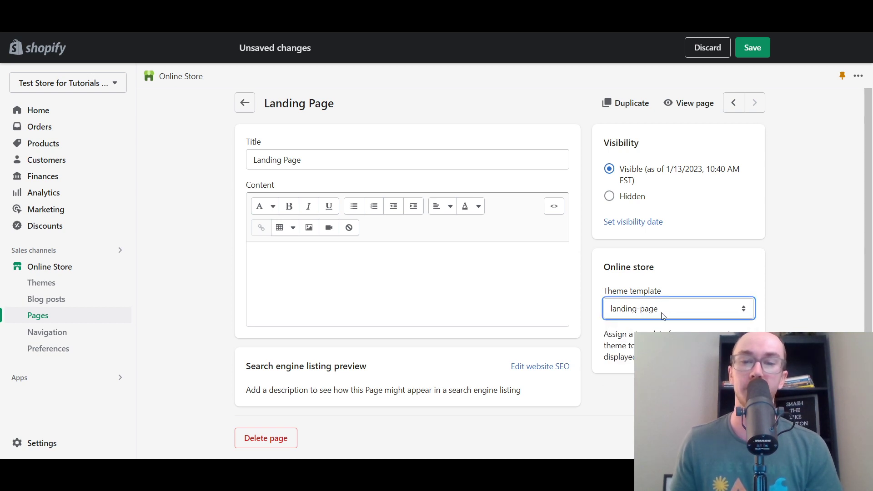
click(756, 48)
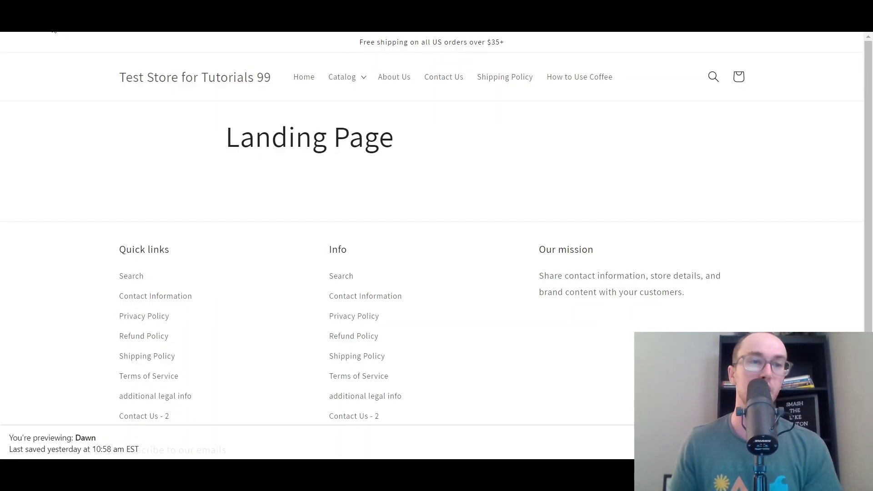
scroll(84, 176, down, 2)
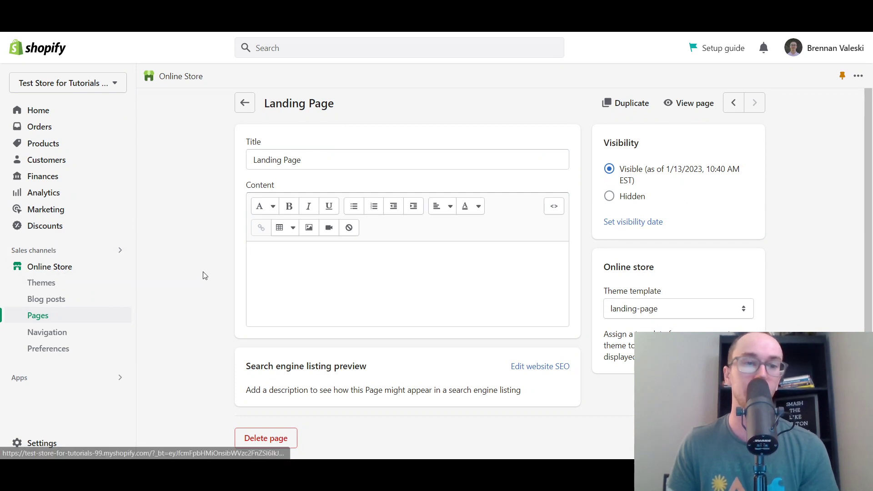
- Reopen the current Dawn theme for customizing and switch to the landing-page template
click(54, 280)
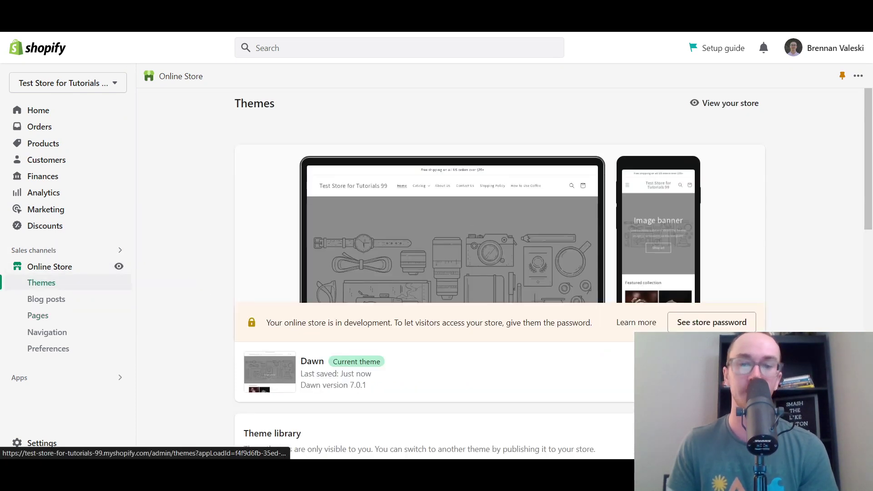
click(669, 341)
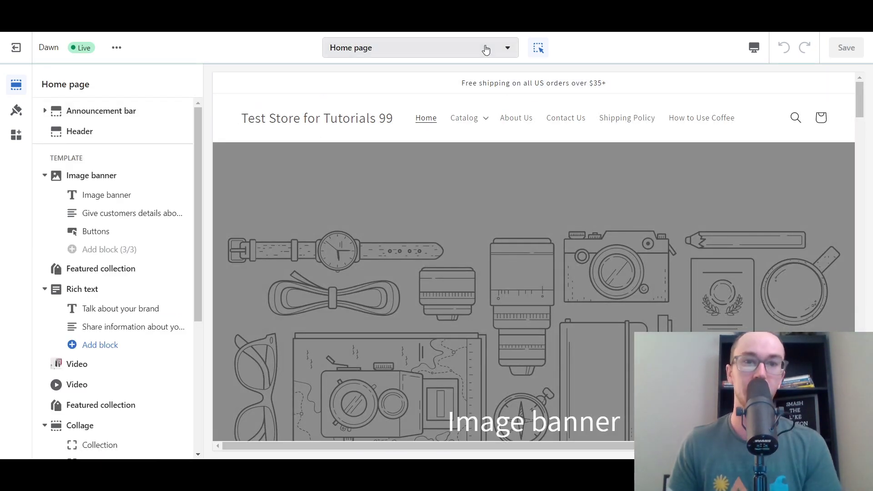
click(487, 50)
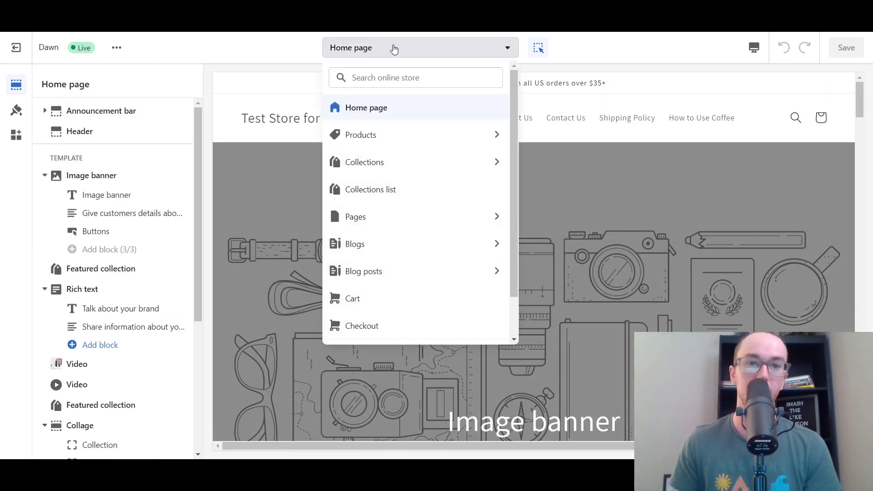
click(499, 220)
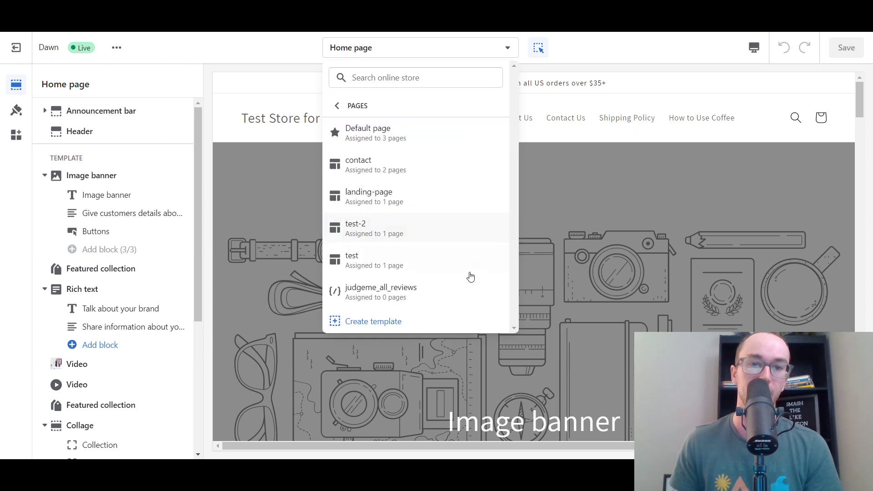
click(454, 200)
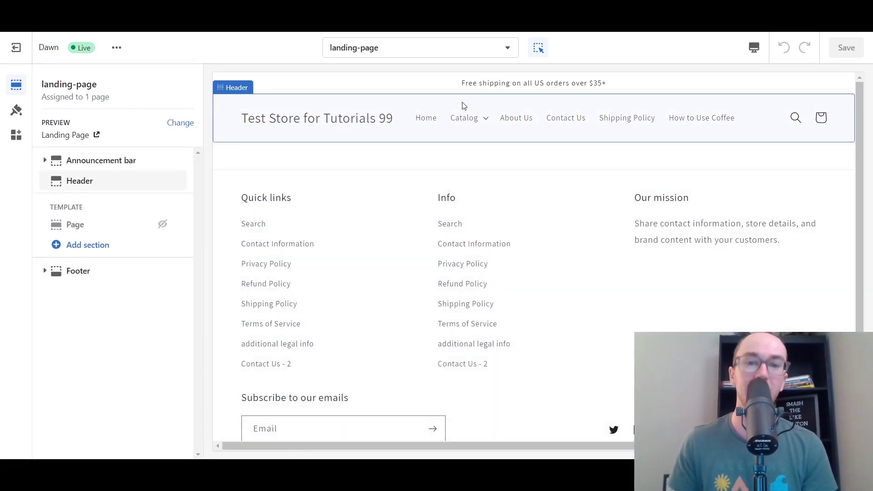
- Browse the full range of theme and app sections and add a Slideshow section below the hidden Page section
click(87, 250)
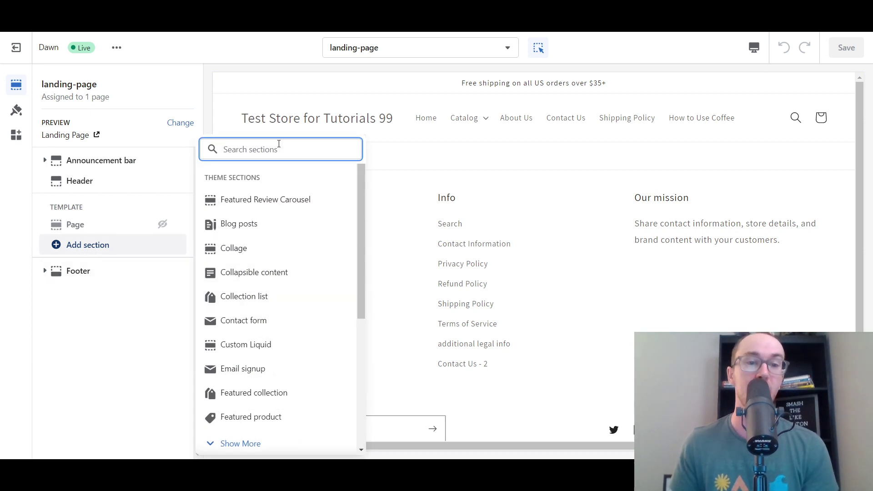
drag(362, 236, 368, 309)
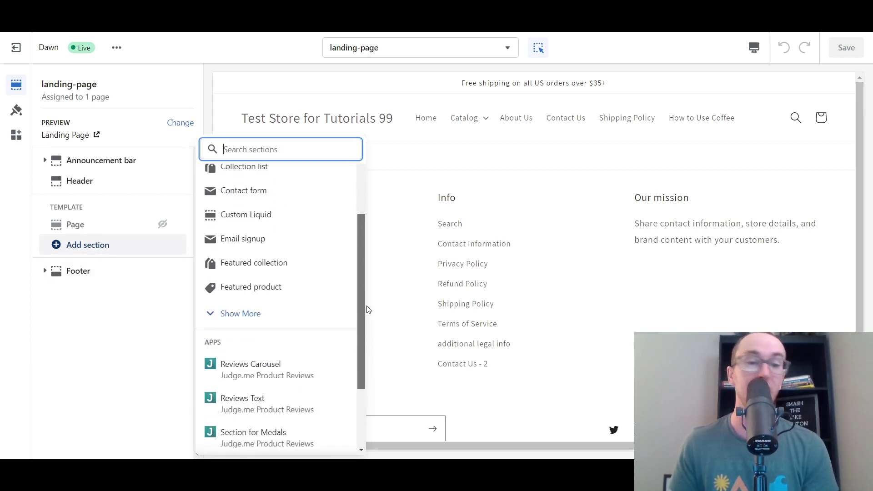
scroll(359, 318, up, 5)
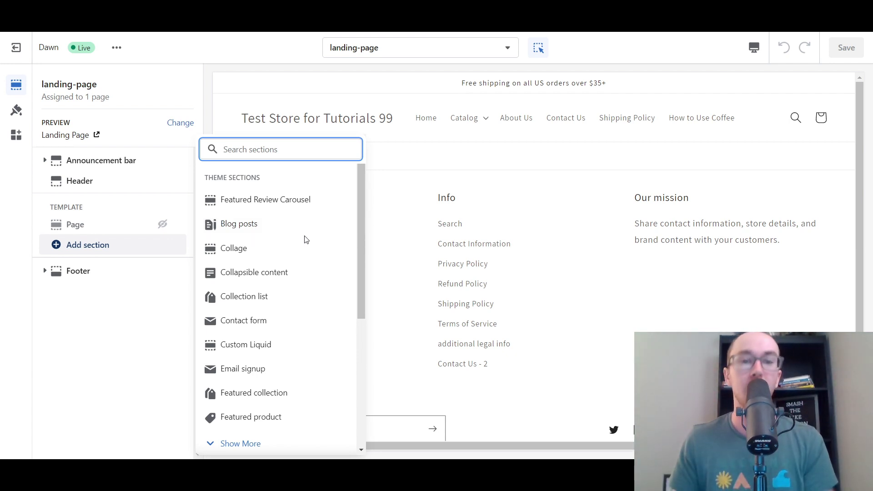
drag(362, 239, 364, 230)
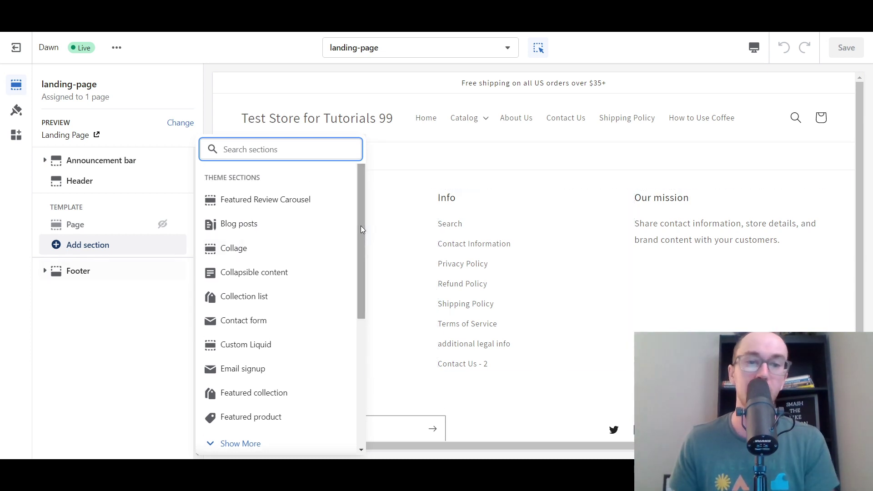
drag(361, 226, 363, 260)
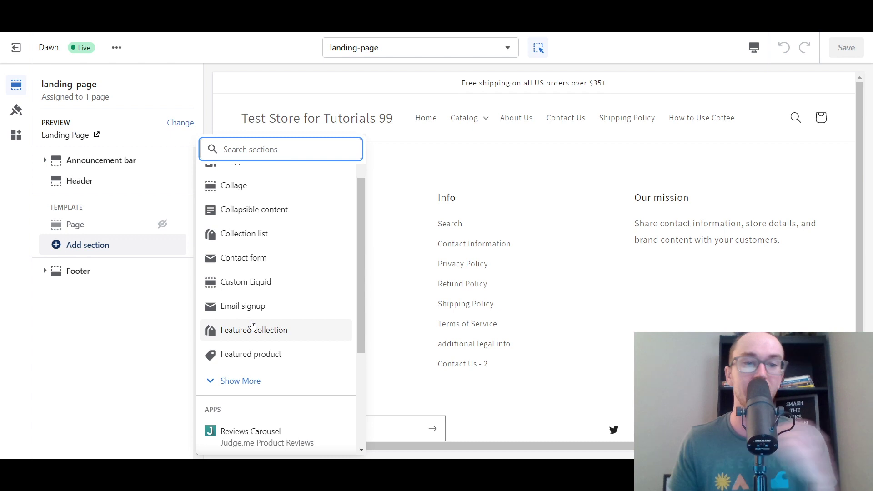
click(234, 381)
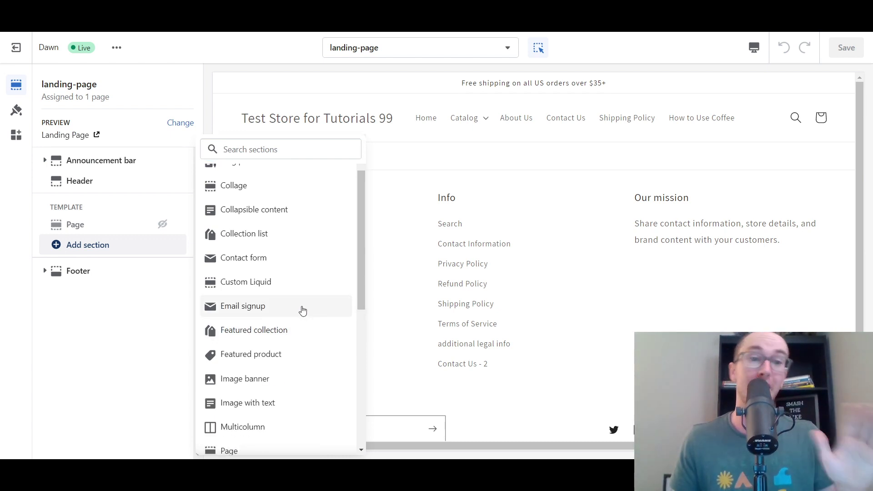
scroll(302, 308, down, 3)
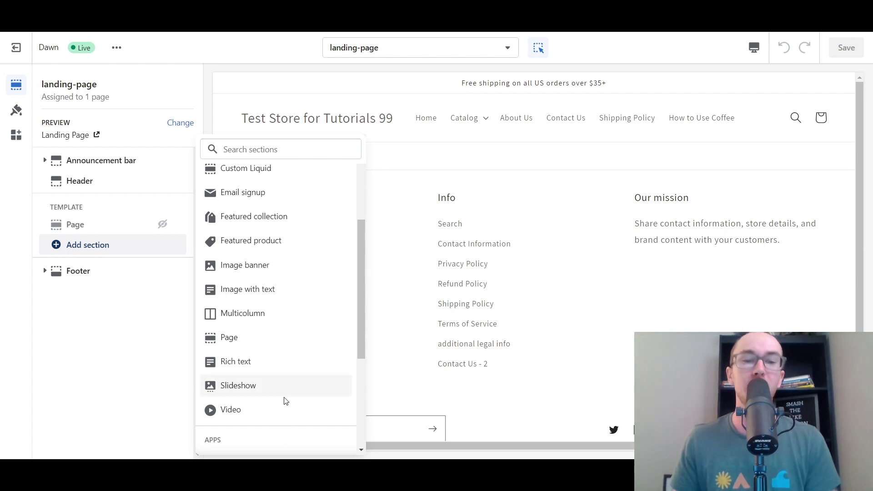
scroll(313, 367, up, 4)
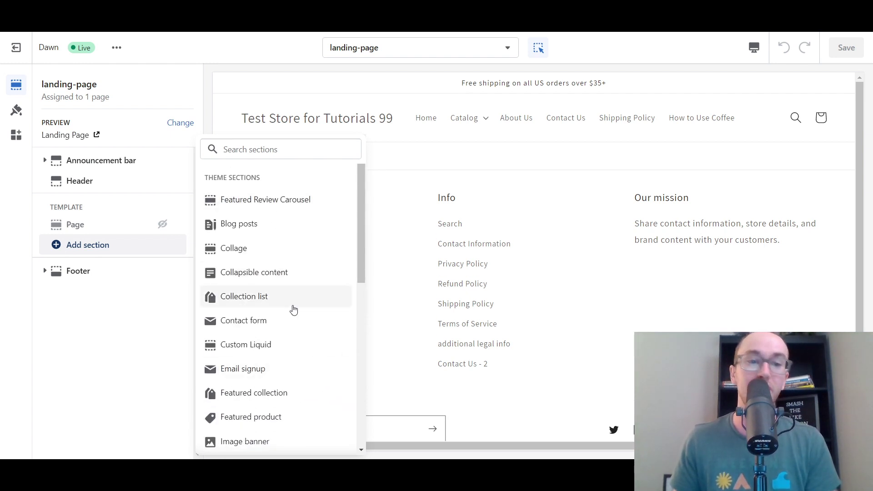
scroll(292, 308, down, 6)
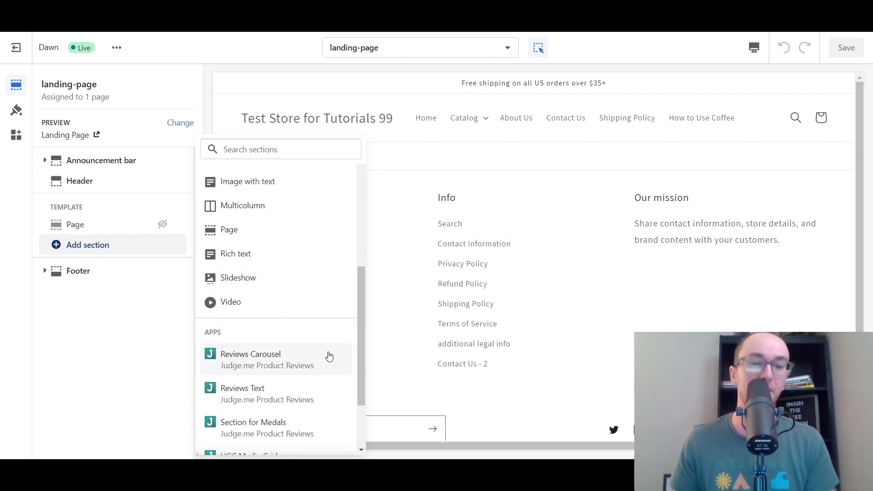
click(296, 282)
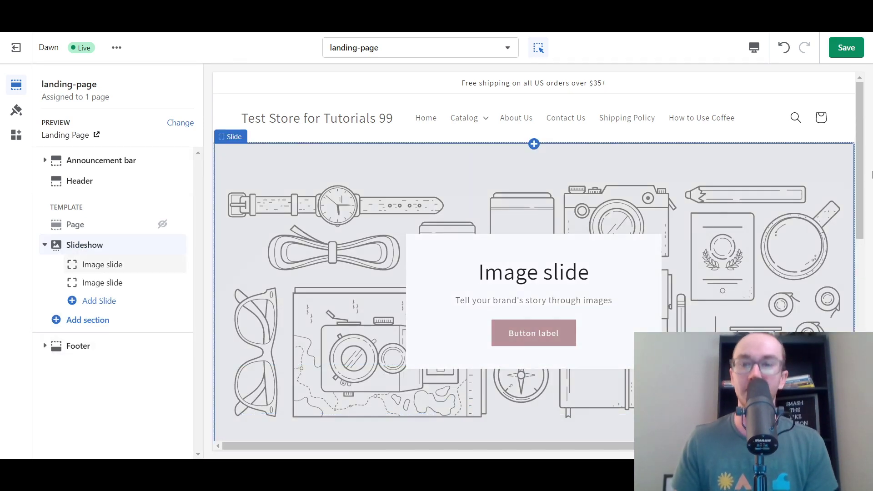
scroll(864, 179, down, 1)
drag(859, 220, 864, 161)
scroll(618, 329, down, 1)
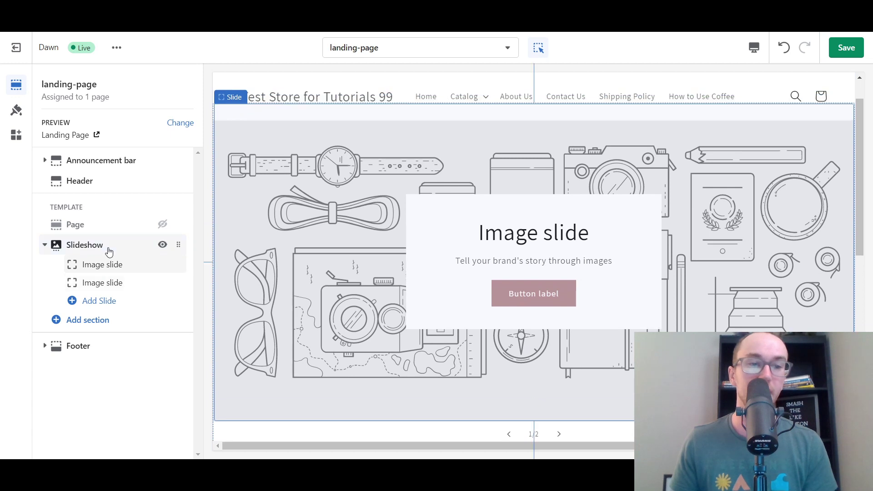
- Open the Slideshow section's settings and review its layout, pagination, mobile and accessibility options
click(108, 246)
scroll(156, 296, down, 2)
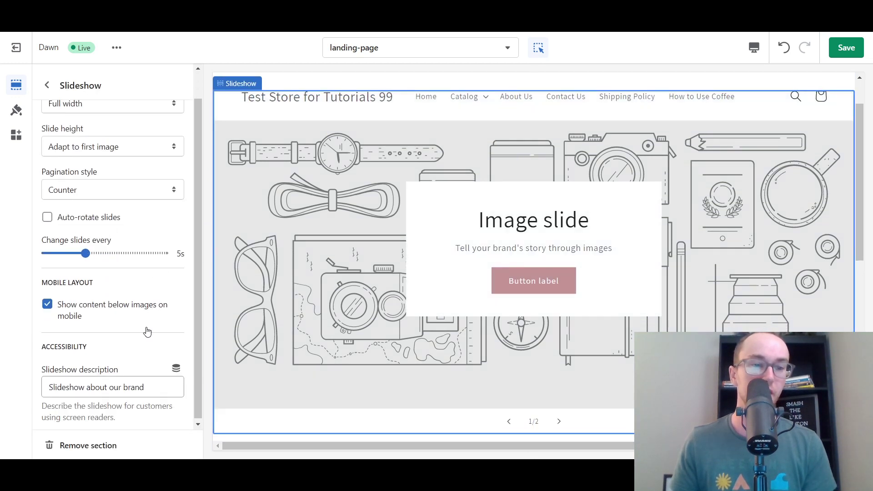
scroll(113, 312, up, 2)
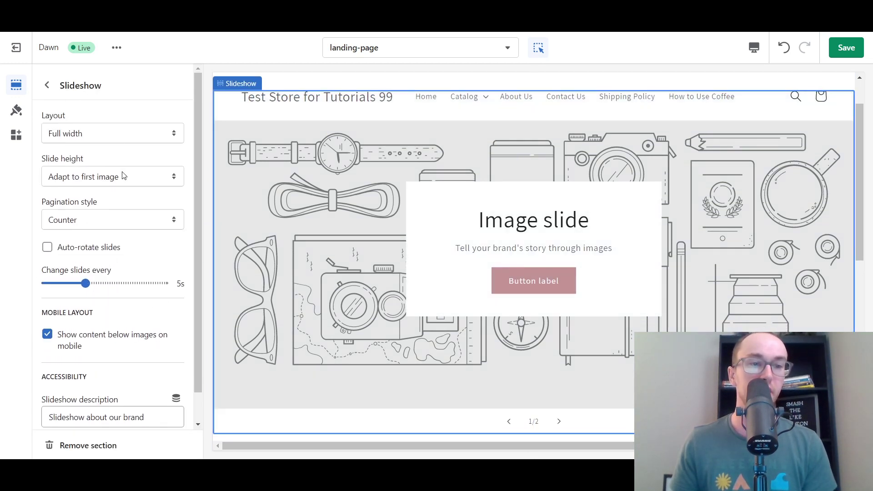
- Try out the Slideshow's options for showing content below images on mobile and auto-rotating slides
click(112, 136)
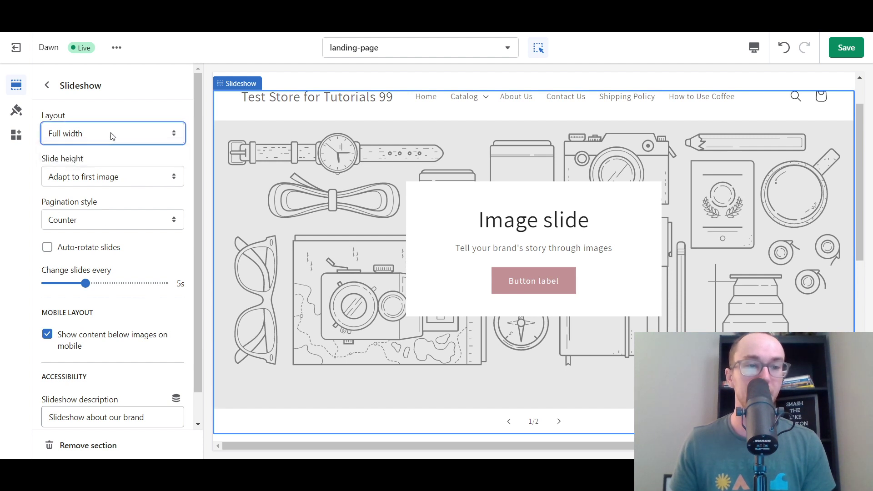
scroll(154, 318, down, 1)
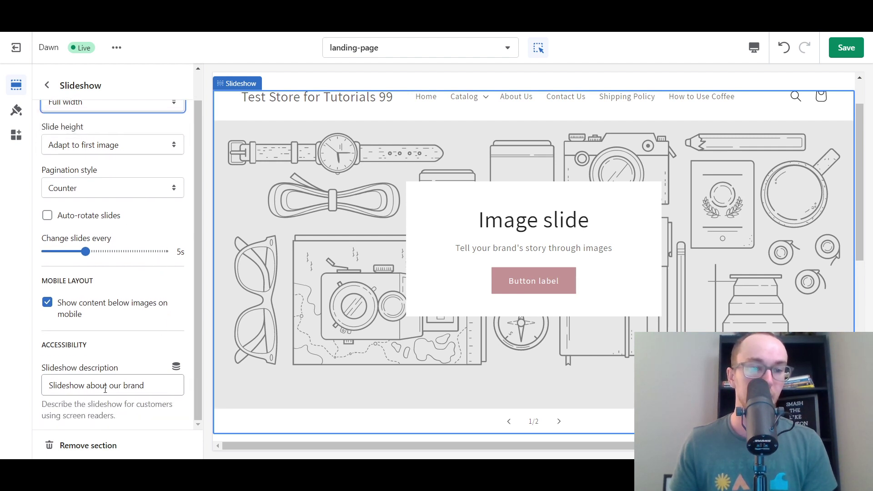
click(124, 312)
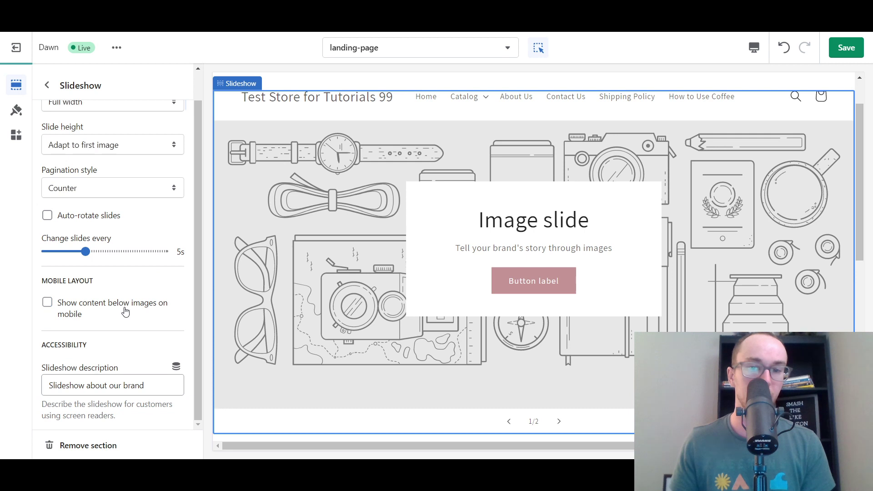
click(124, 313)
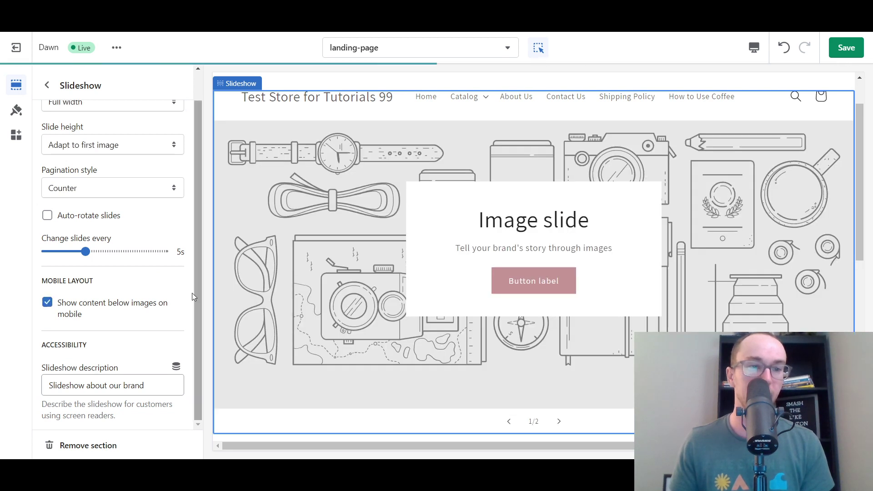
scroll(99, 232, up, 1)
click(82, 252)
click(82, 251)
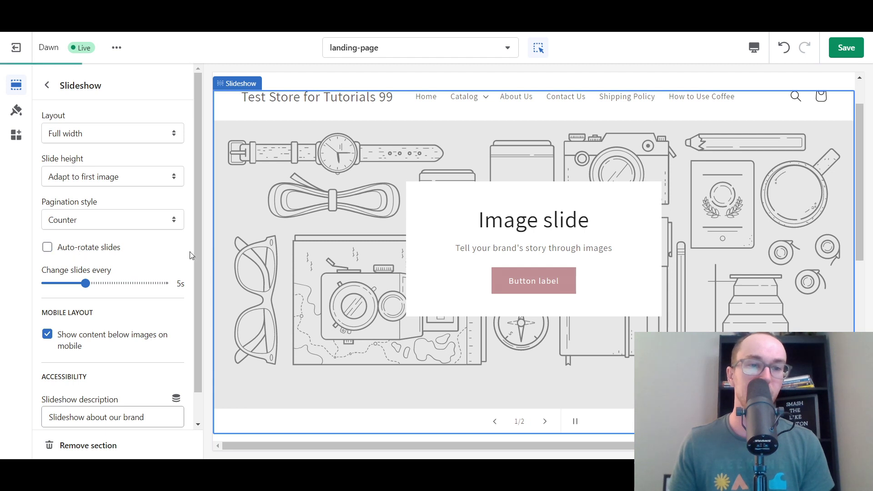
- Label the first slide's button "Buy a Rolex today" and link it to the Watch collection
click(521, 278)
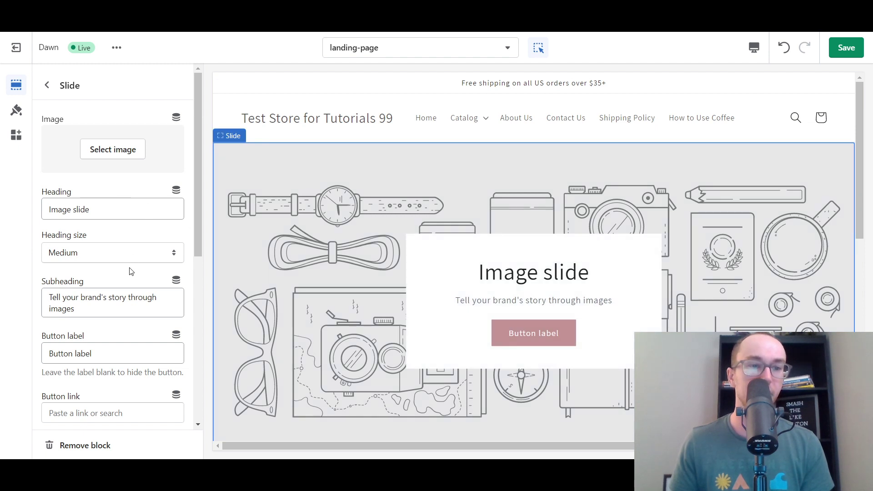
scroll(131, 271, down, 4)
click(88, 243)
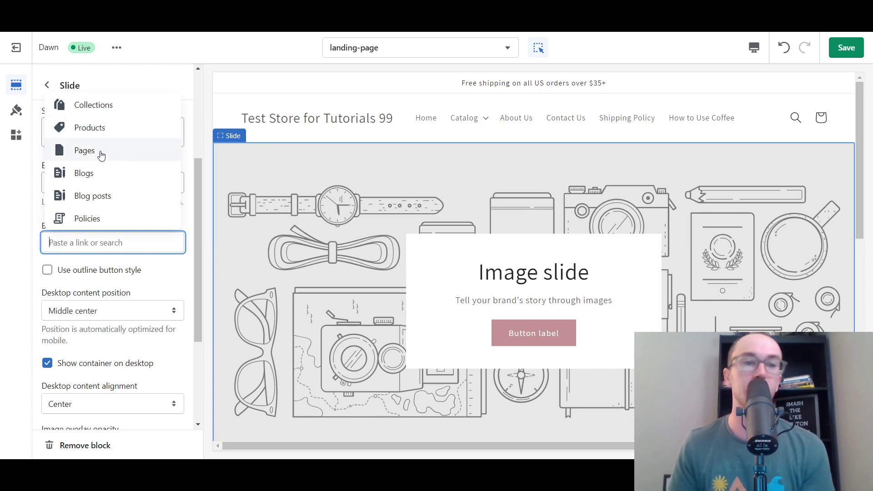
click(119, 131)
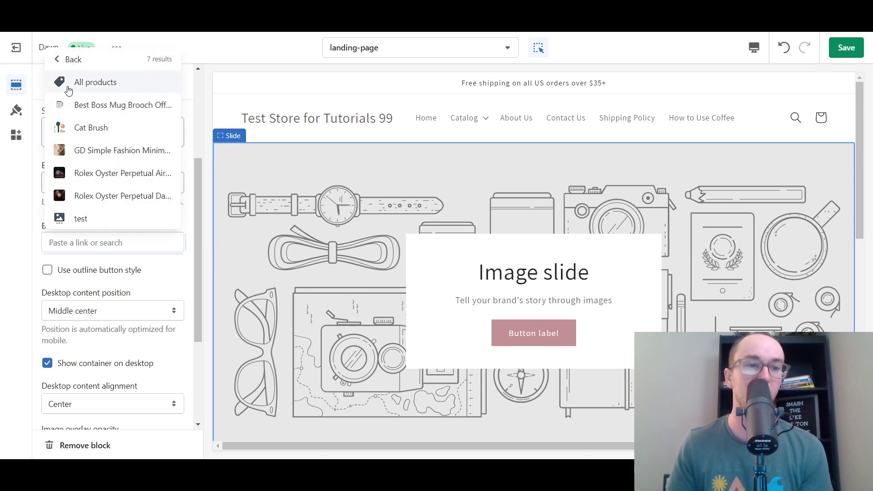
click(100, 177)
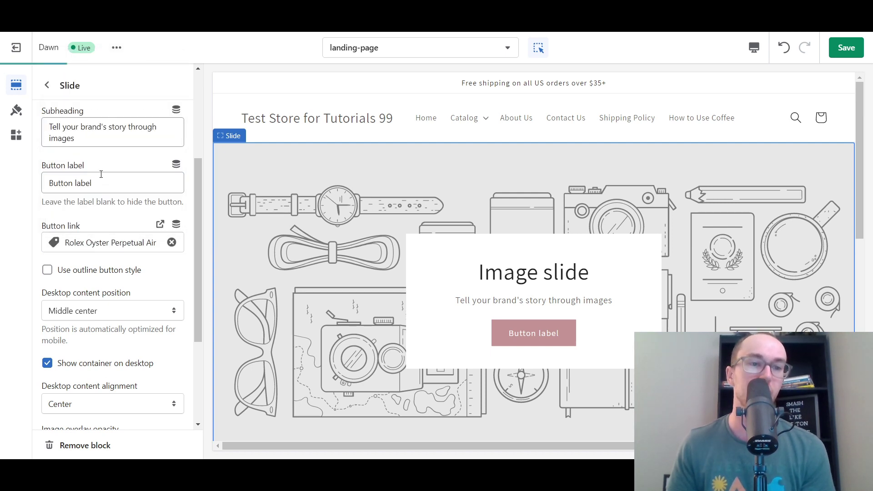
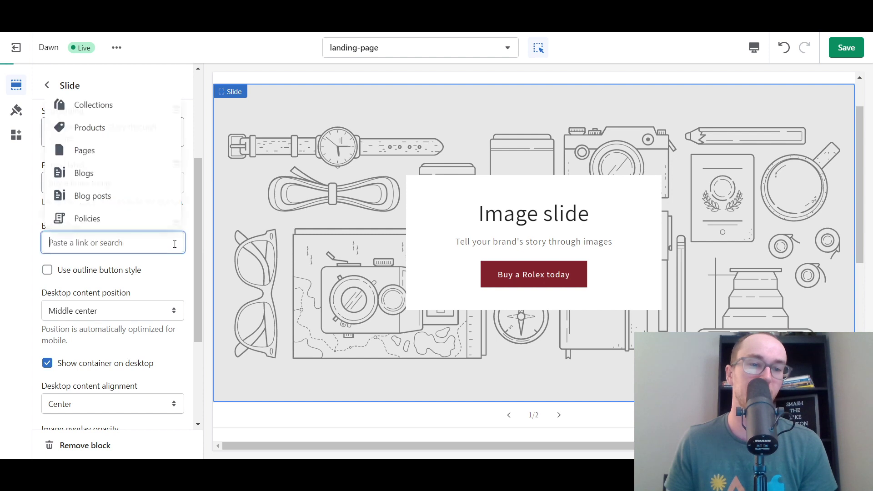
click(117, 114)
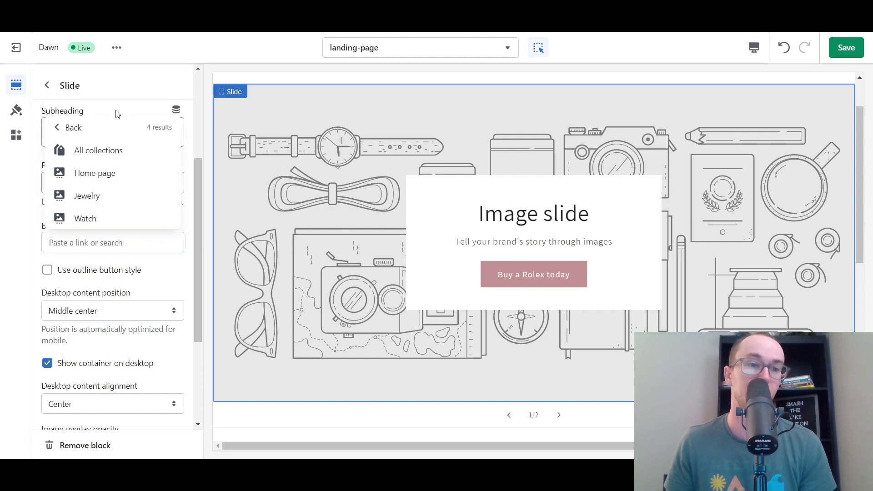
click(124, 220)
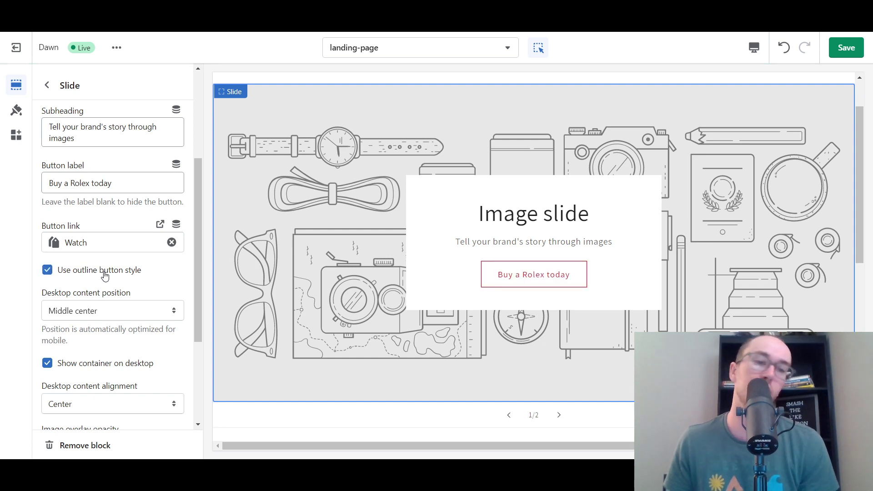
- Try the Accent 2, Accent 1, Background 2 and Inverse color schemes on the slide, returning to Background 1
click(153, 316)
click(159, 365)
scroll(175, 359, down, 3)
scroll(177, 364, down, 1)
click(169, 325)
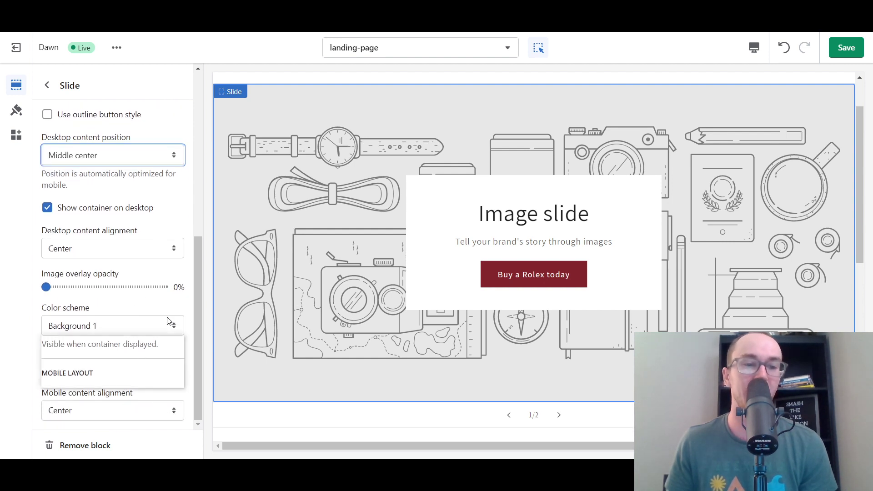
click(155, 352)
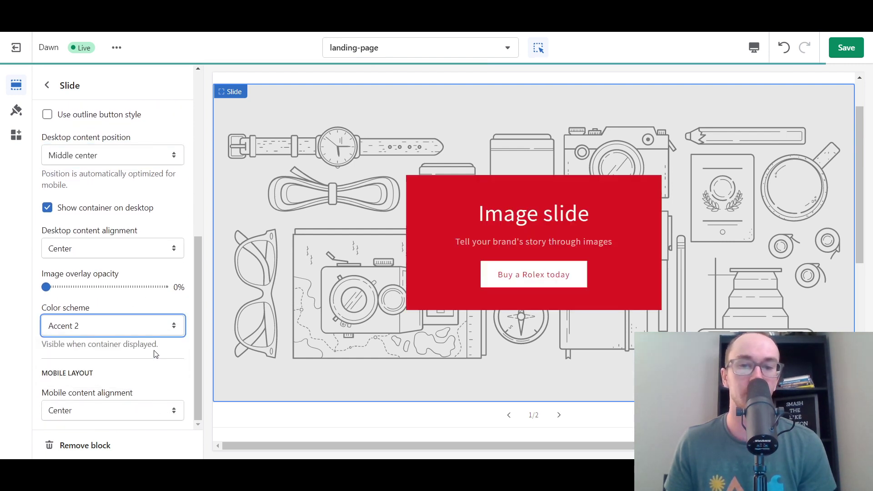
click(155, 331)
click(150, 339)
click(154, 333)
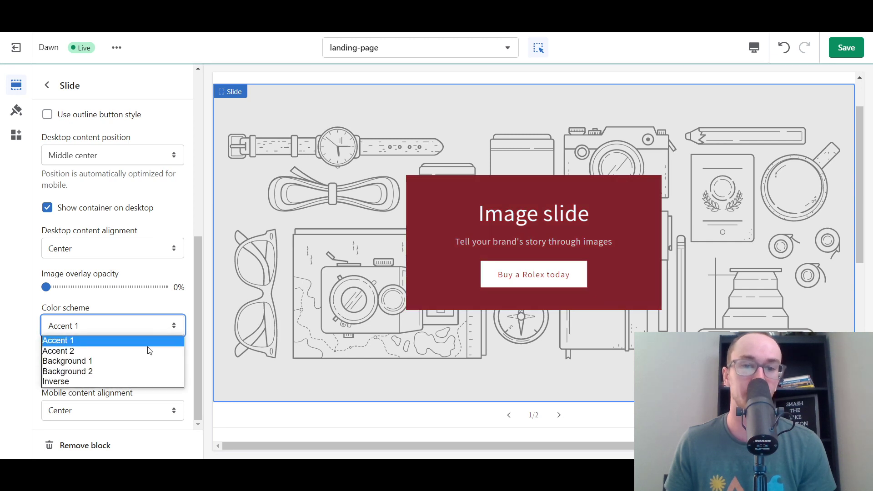
click(137, 371)
click(155, 324)
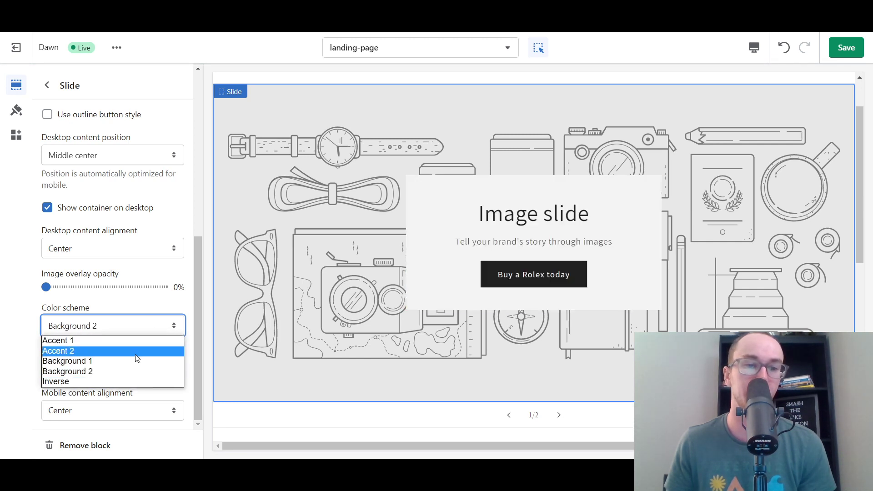
click(121, 378)
click(134, 333)
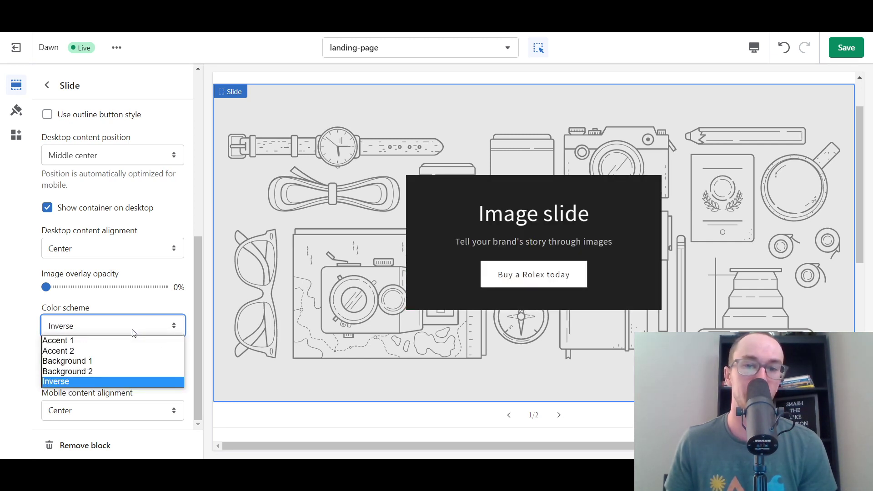
click(118, 365)
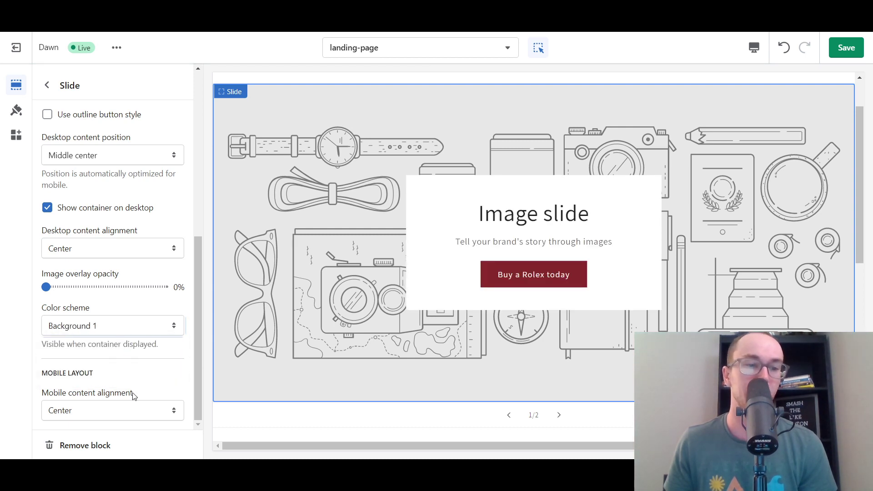
- Start choosing an image for the slide and search the free stock images for "watch"
scroll(142, 380, up, 8)
click(109, 149)
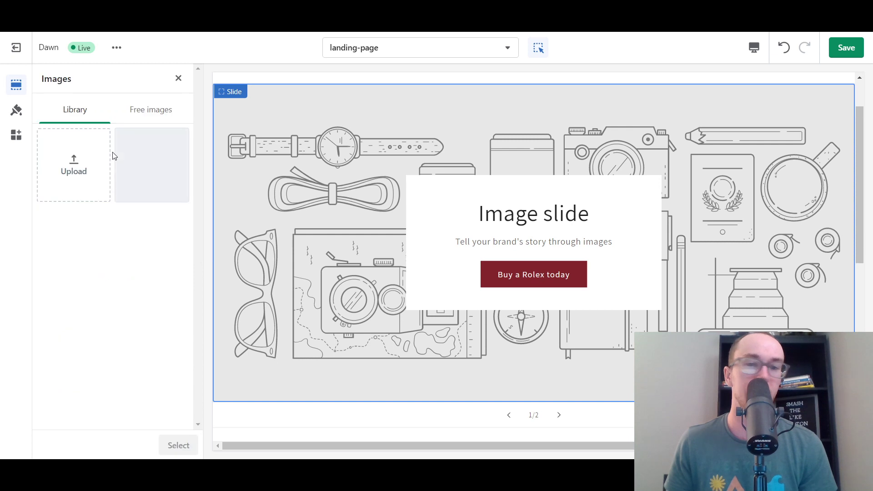
click(138, 117)
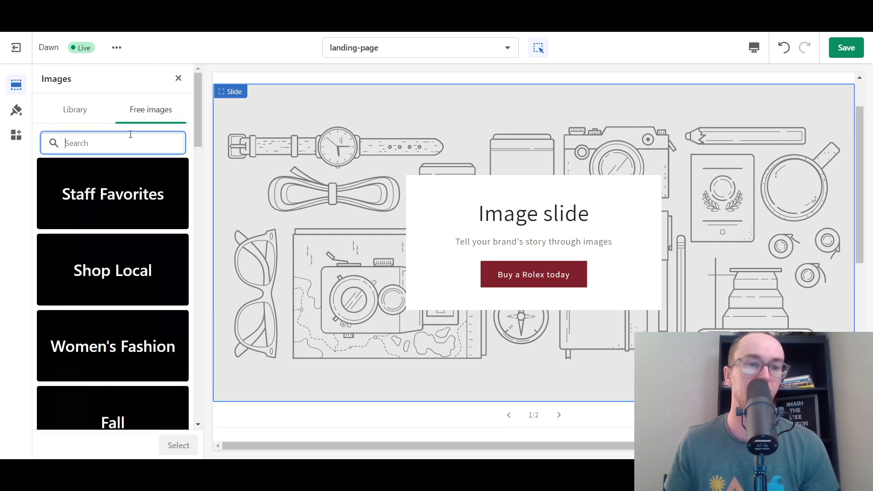
text(watch)
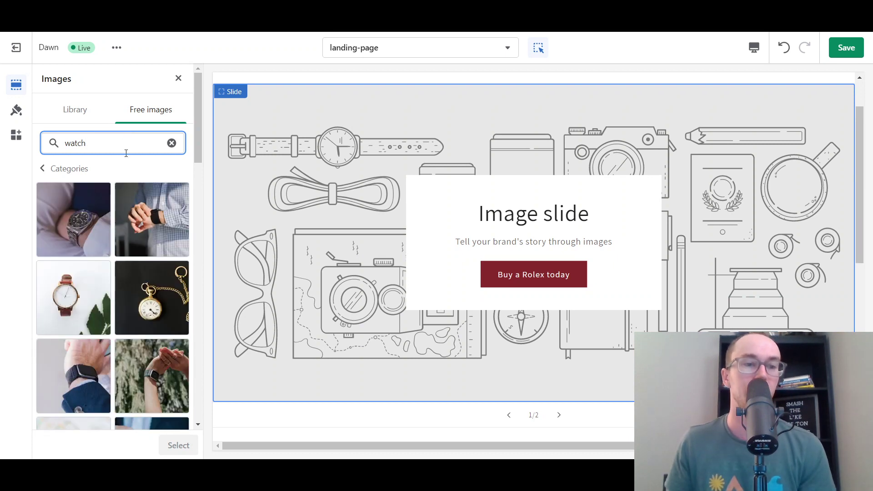
- Try the first two photos from the watch search as the slide's image
click(88, 238)
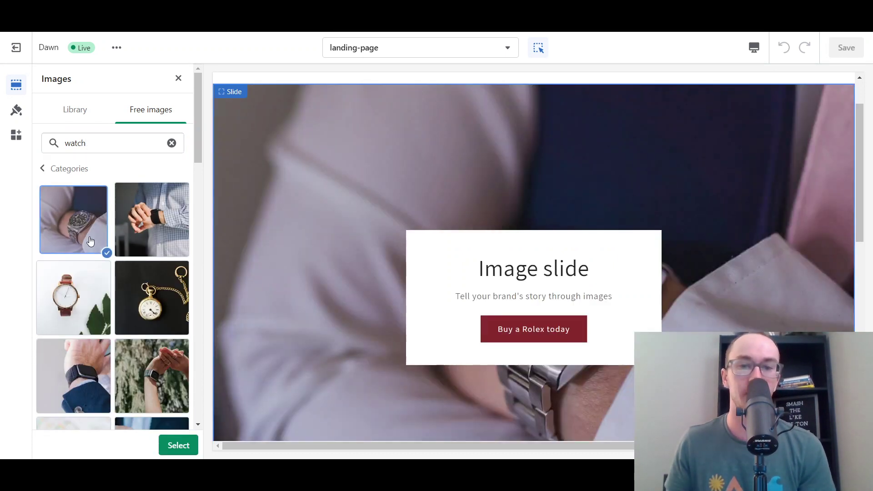
click(139, 237)
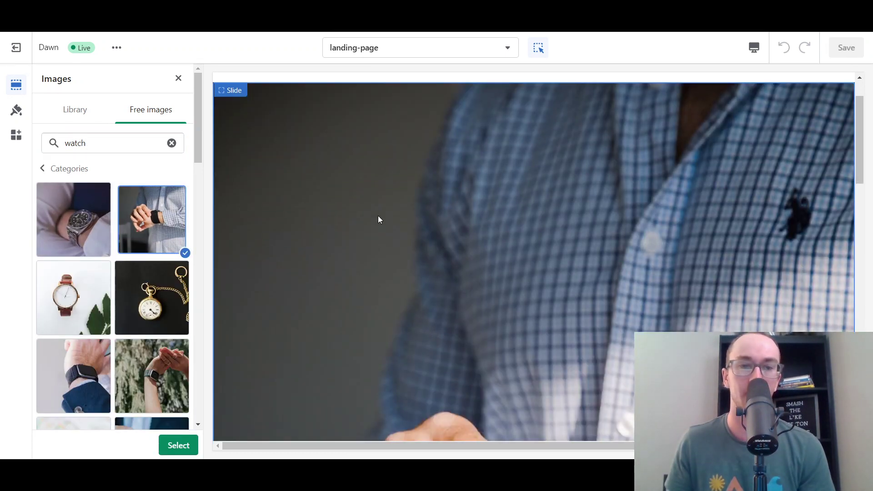
scroll(106, 343, down, 3)
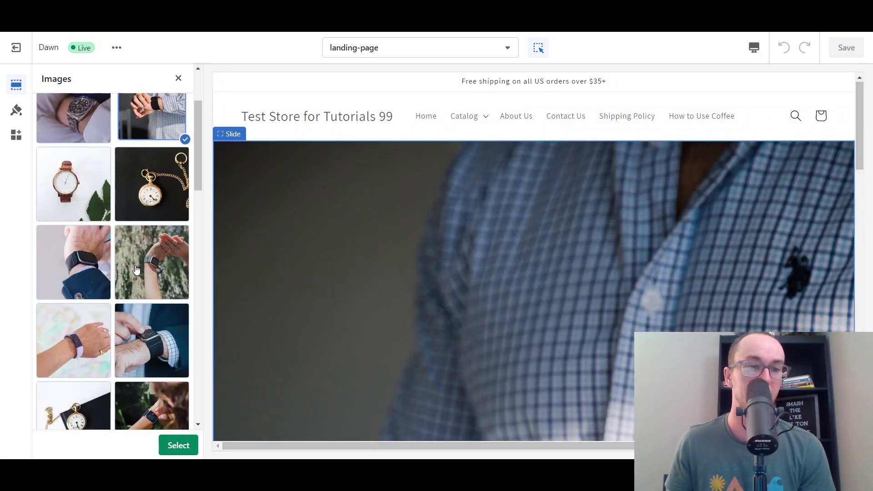
scroll(112, 320, up, 3)
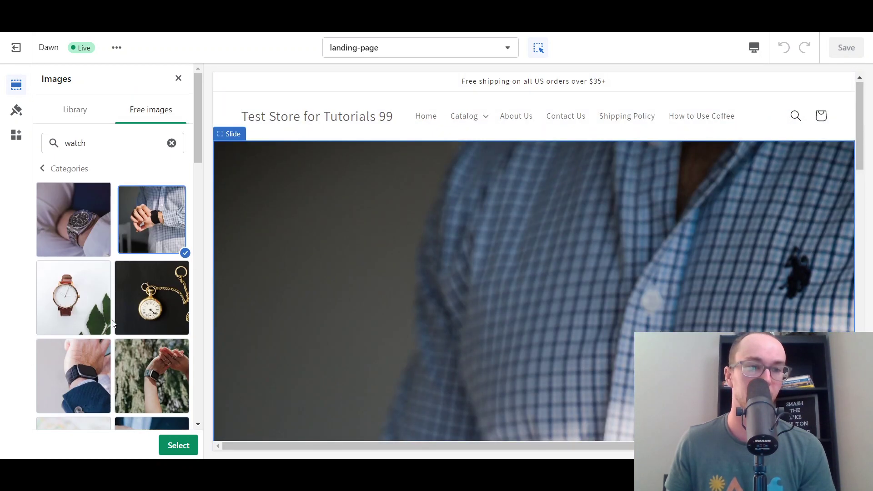
click(54, 208)
- Set the slide's image to the variety-of-watches-lined-up-in-rows photo
scroll(99, 285, down, 6)
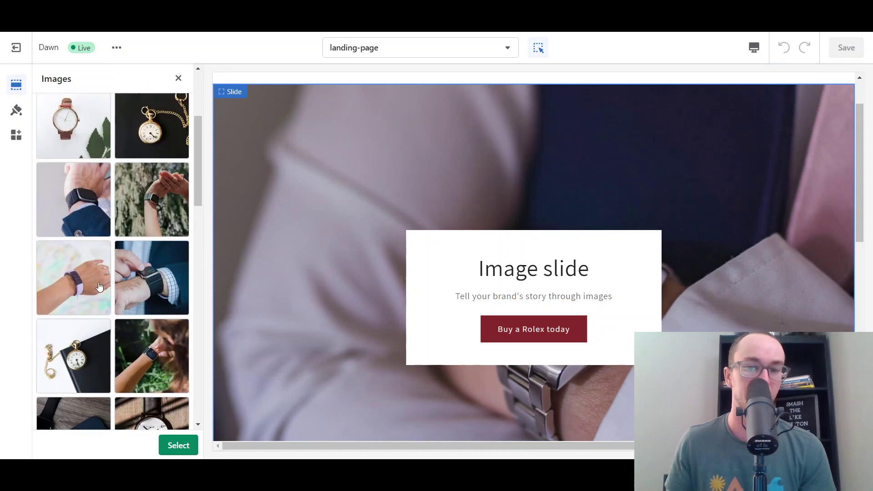
scroll(100, 285, down, 7)
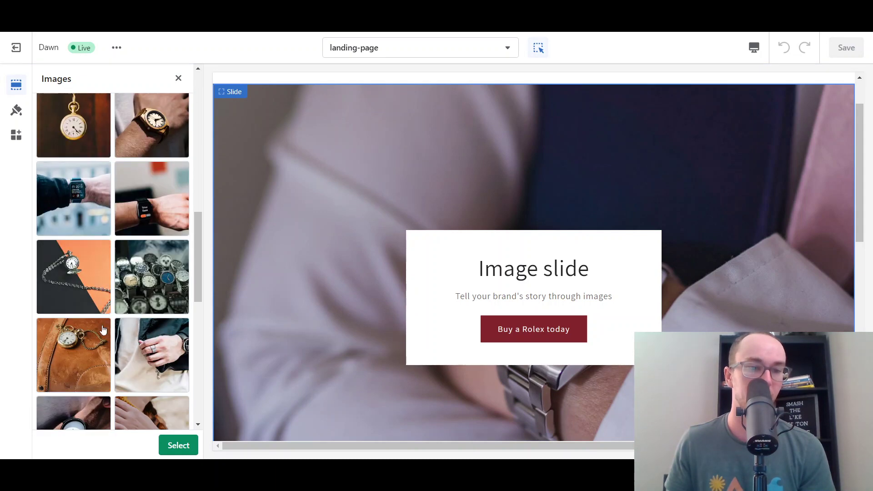
scroll(193, 273, down, 2)
double_click(184, 239)
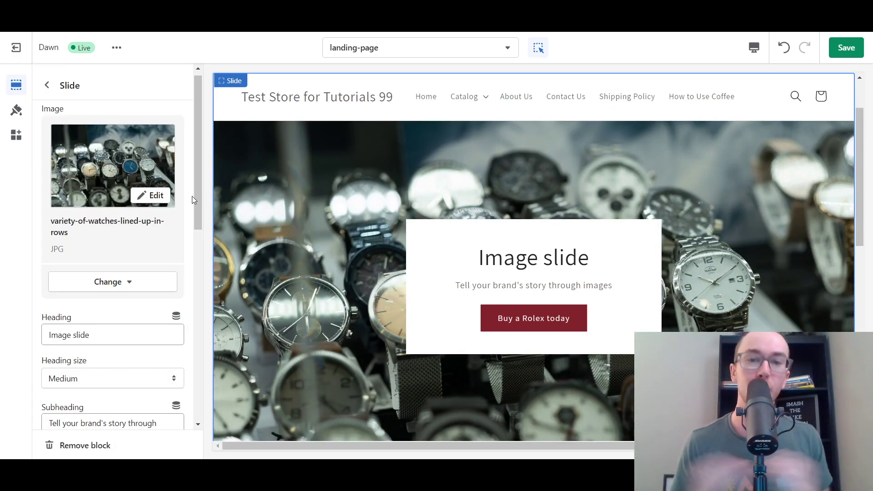
- Try the Small heading size on the slide and set it back to Medium
scroll(198, 200, down, 2)
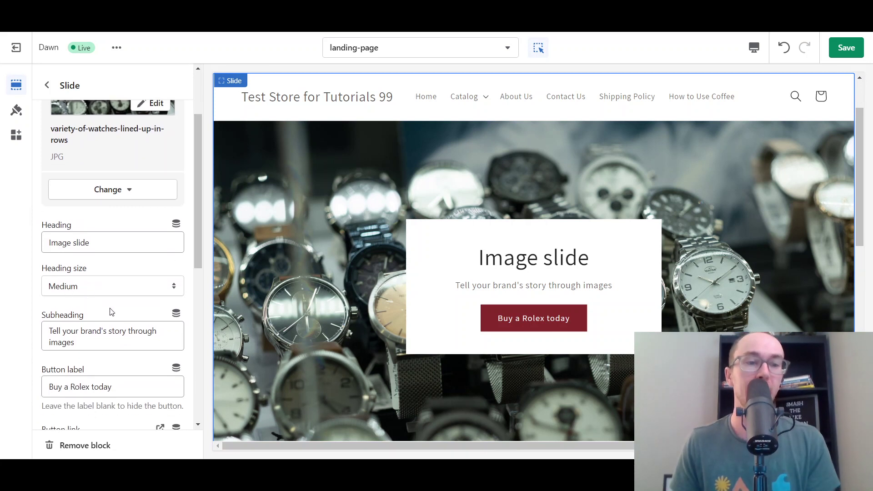
click(103, 293)
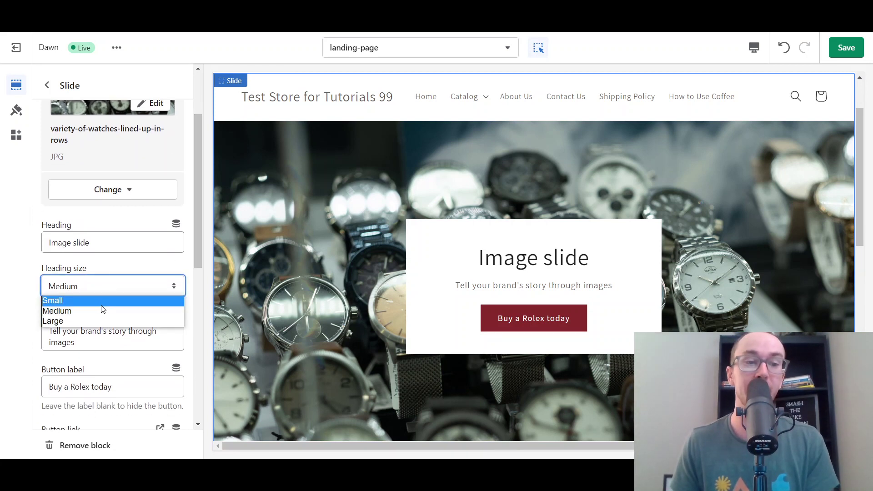
click(102, 309)
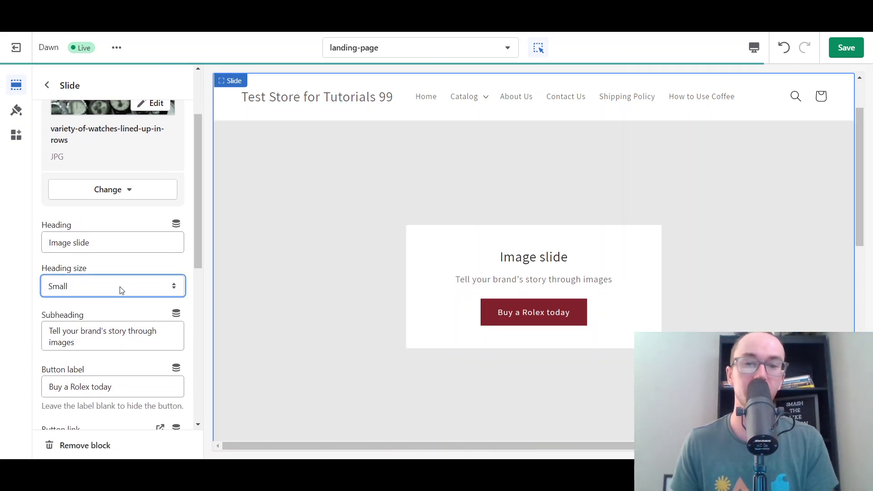
click(120, 288)
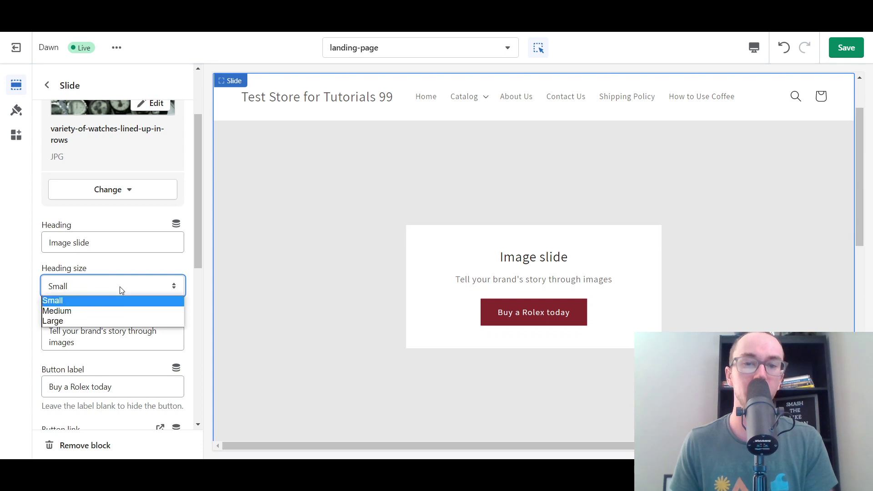
click(116, 309)
drag(198, 234, 201, 258)
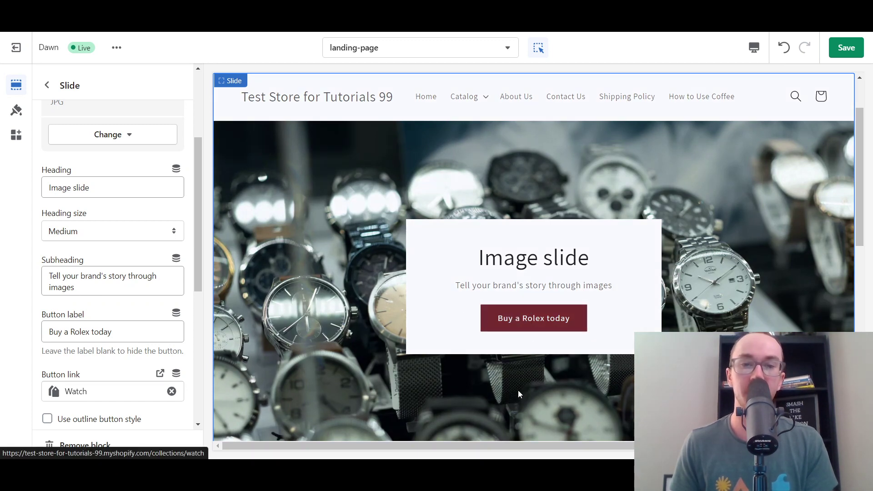
scroll(519, 389, down, 5)
scroll(450, 209, up, 5)
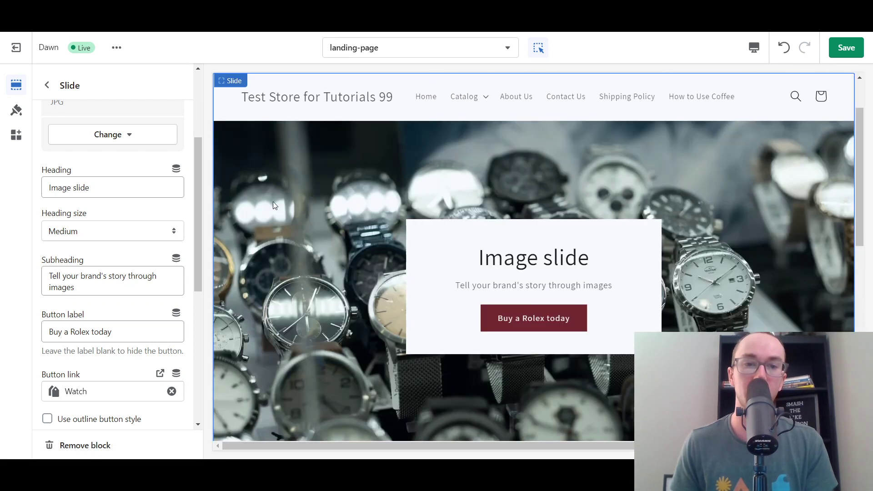
scroll(409, 222, up, 1)
scroll(401, 241, down, 2)
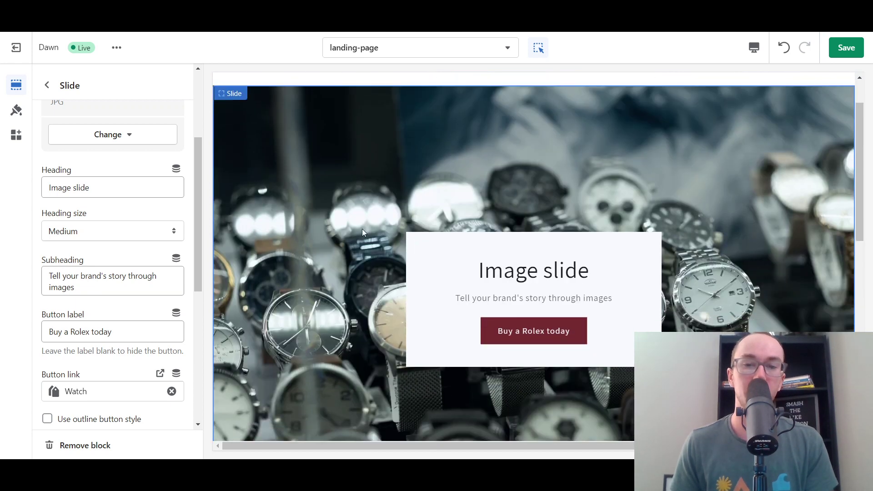
- Return to the template's section list, hide the second, empty image slide in the Slideshow, and check the page preview
scroll(110, 214, up, 3)
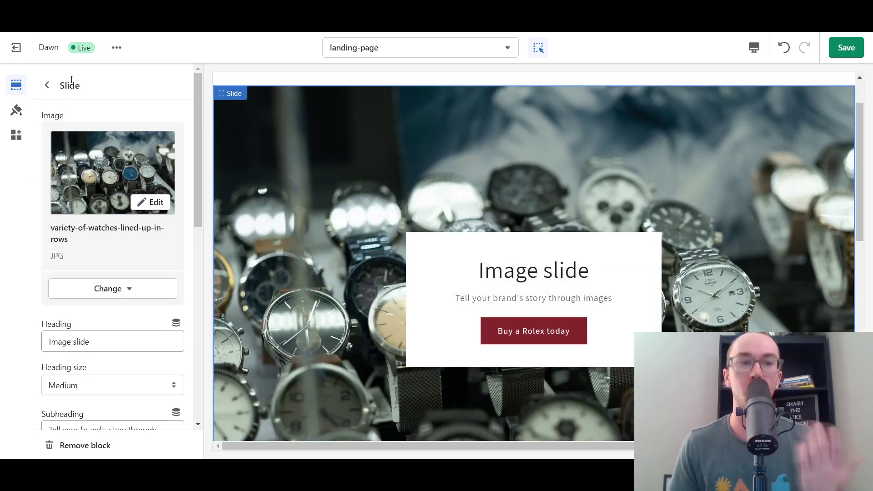
click(46, 85)
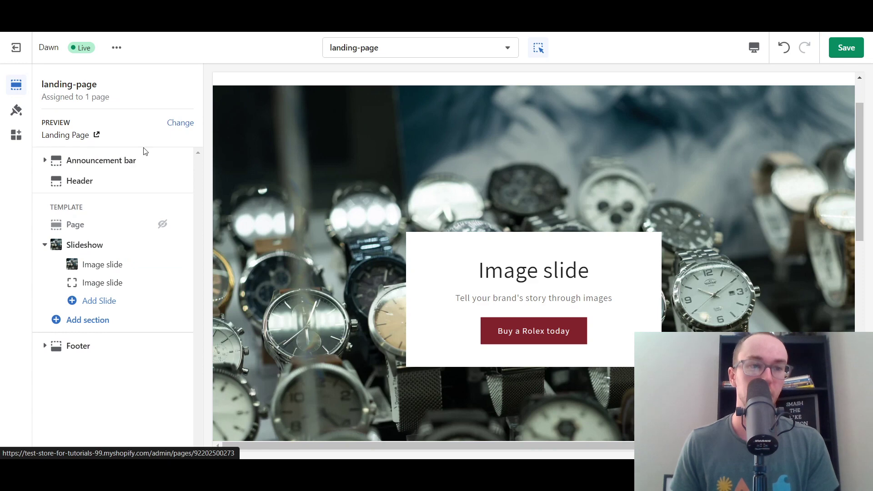
scroll(344, 305, down, 7)
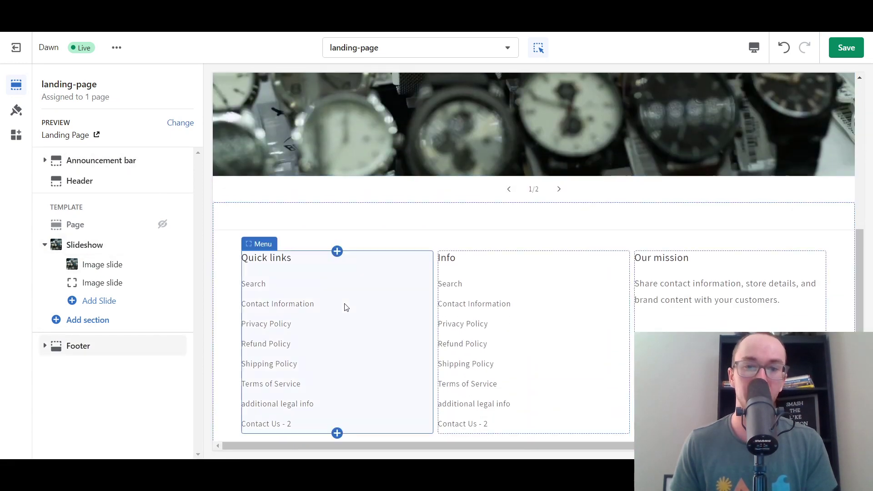
scroll(347, 291, up, 8)
scroll(450, 228, up, 3)
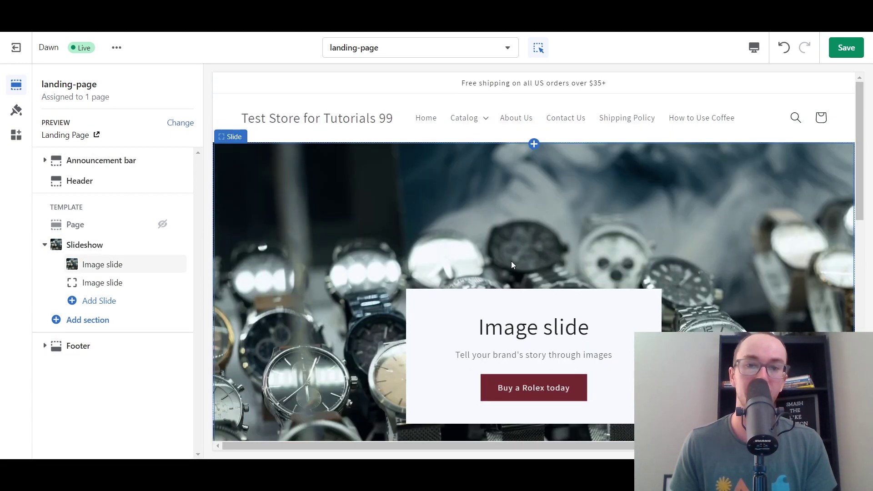
scroll(512, 265, down, 5)
mouse_move(160, 290)
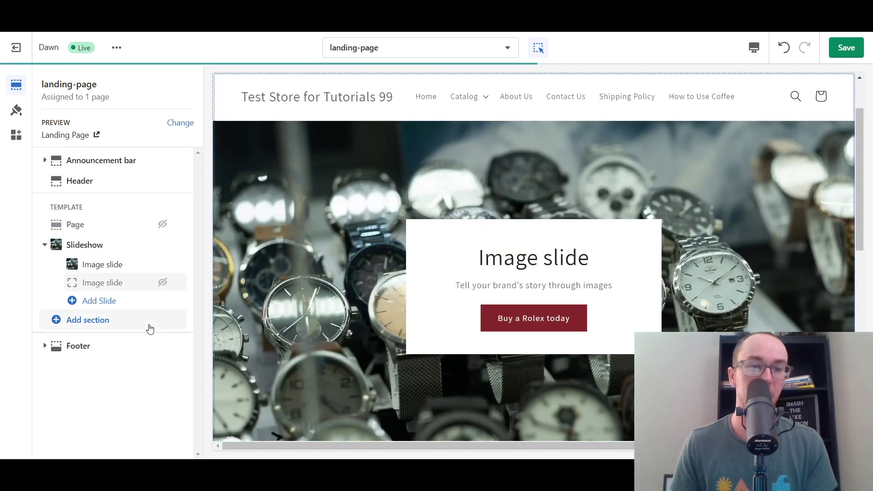
scroll(337, 238, down, 5)
scroll(573, 307, up, 5)
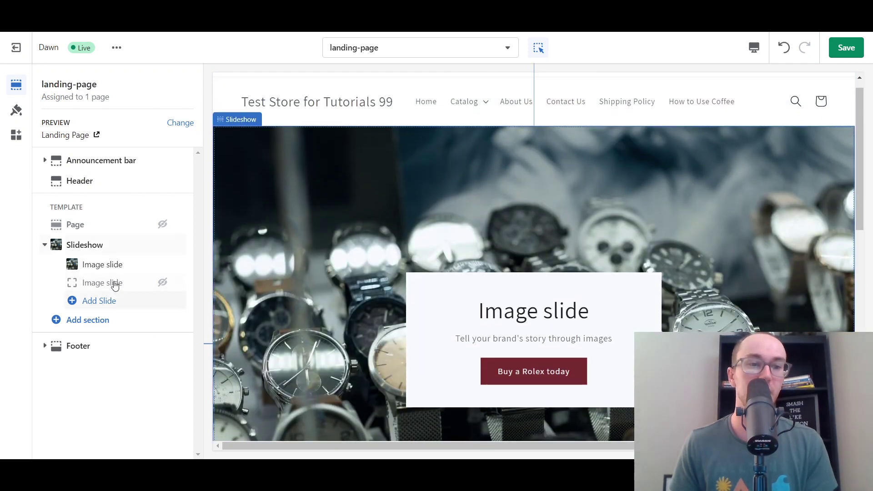
scroll(544, 179, down, 5)
scroll(536, 204, up, 5)
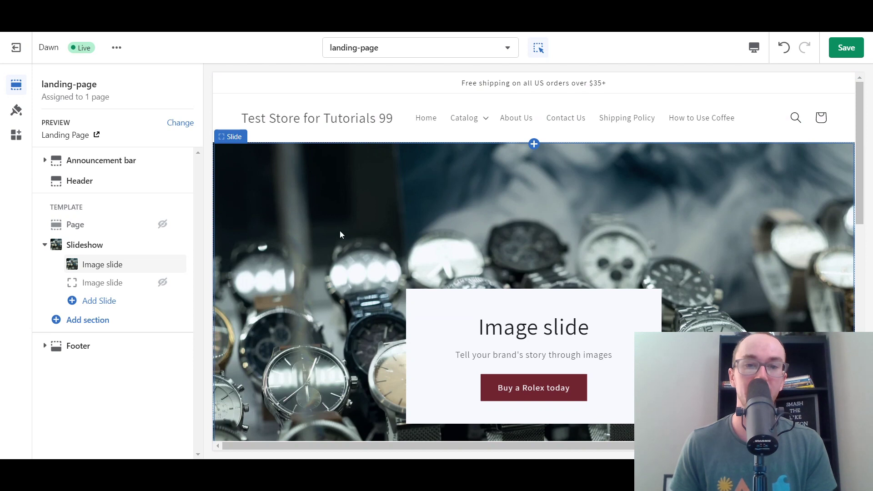
- Add a Multicolumn section to the template below the Slideshow
click(83, 324)
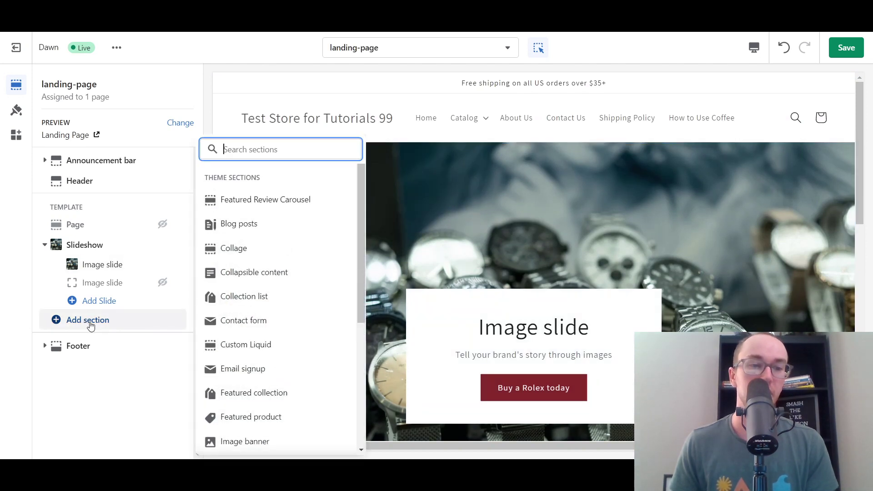
drag(362, 243, 343, 334)
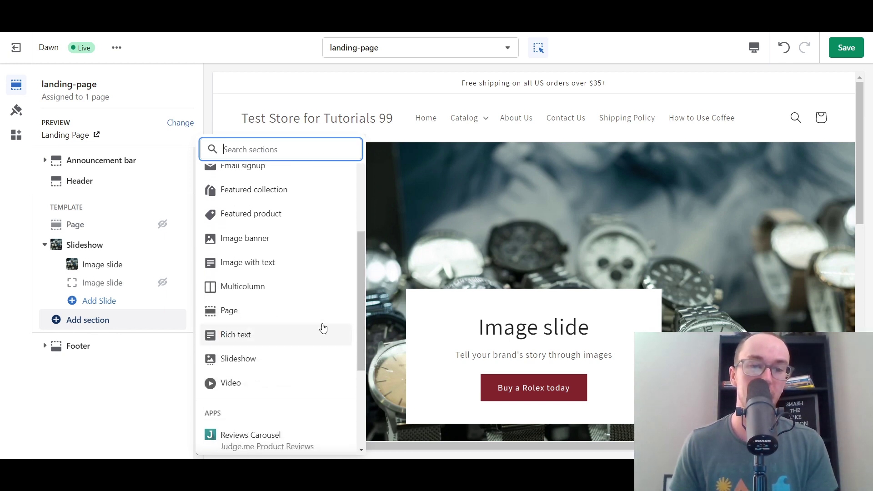
click(278, 295)
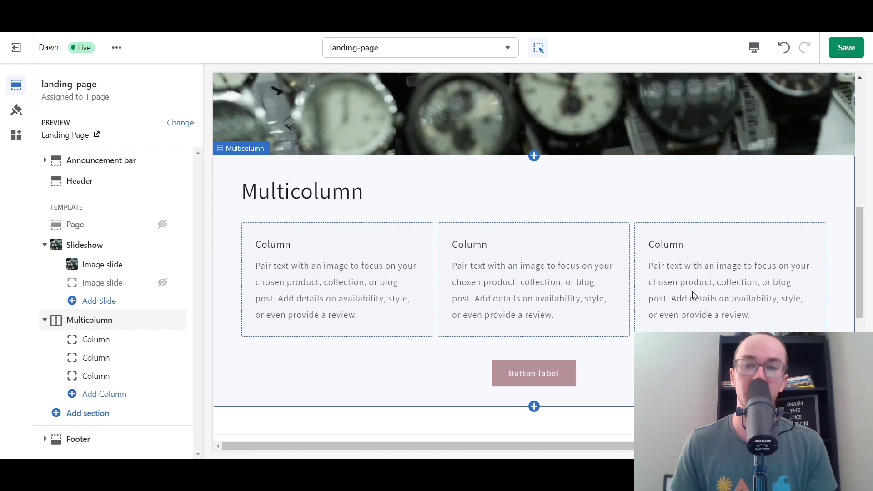
- Set the Multicolumn section's heading to "Why get a watch from us?"
click(326, 195)
double_click(71, 138)
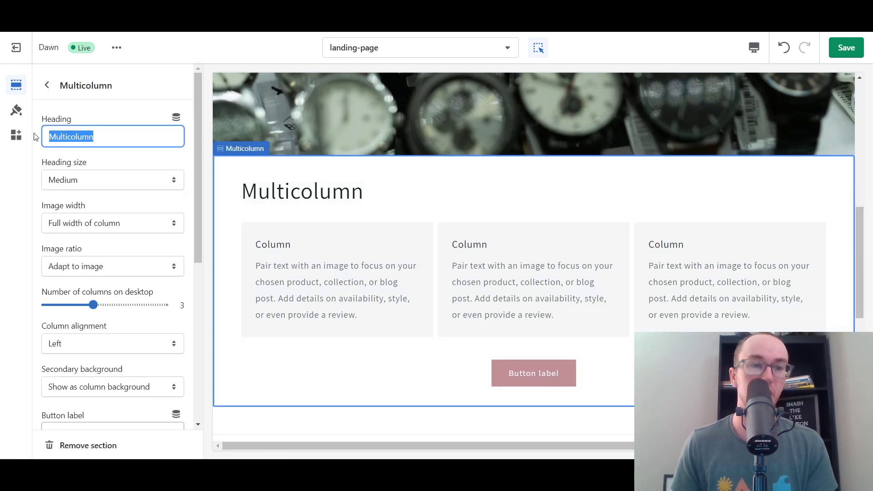
text(WHy)
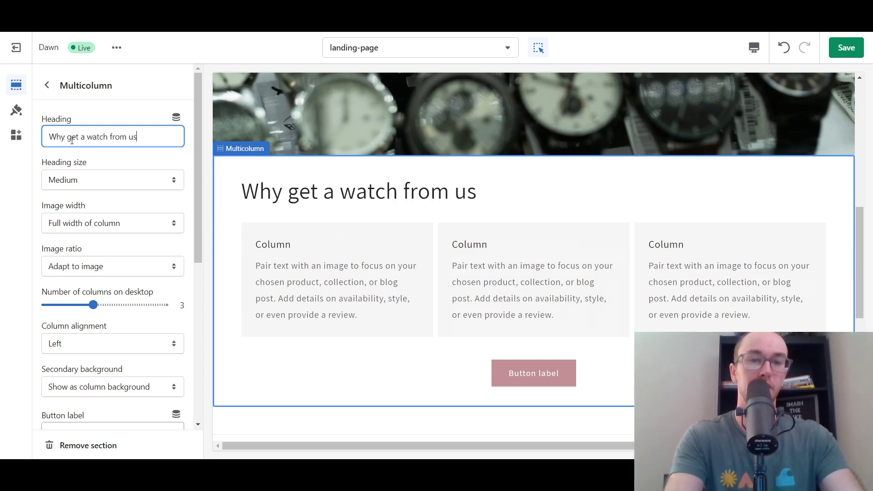
text(?)
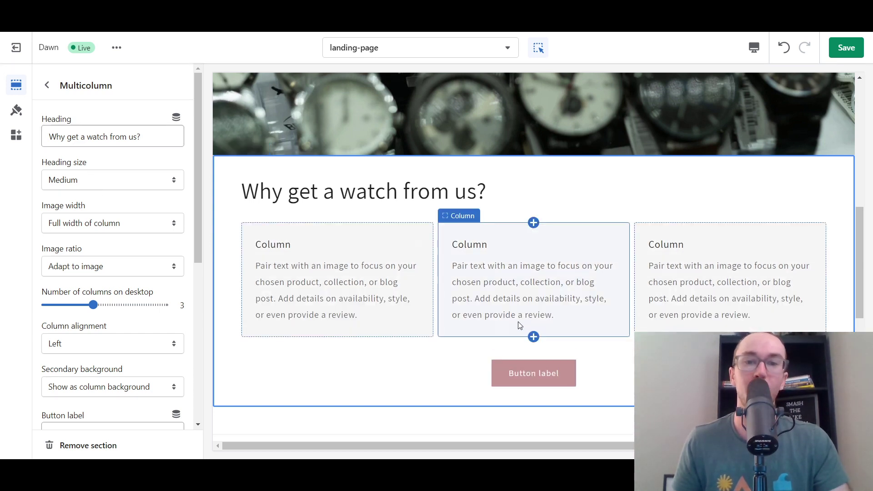
- Link the first column to the Rolex Oyster Perpetual Air product and give the link the label "link"
click(345, 304)
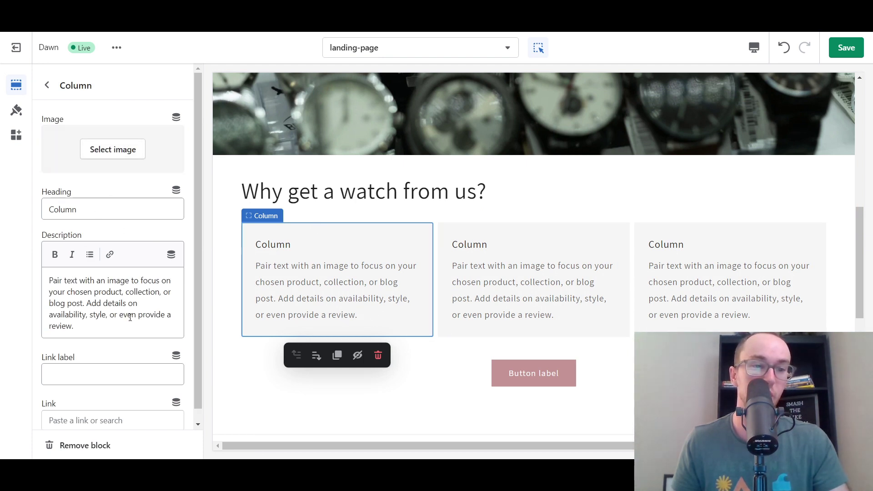
scroll(130, 317, down, 1)
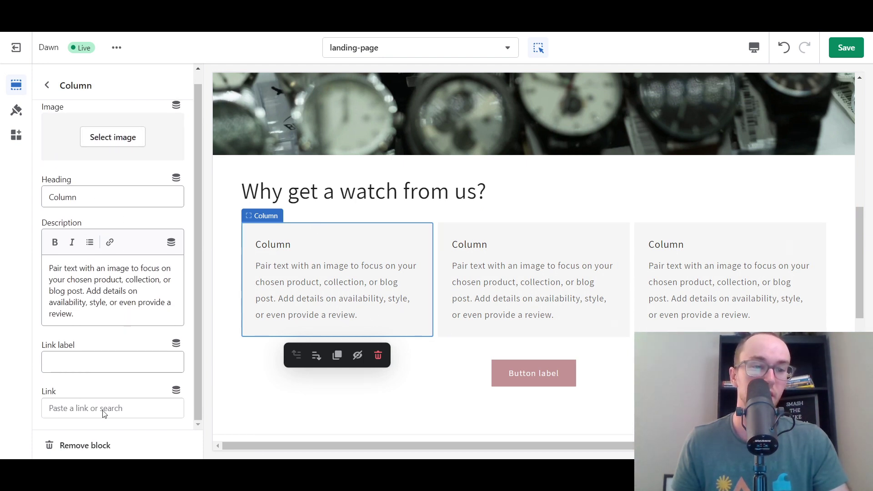
click(80, 403)
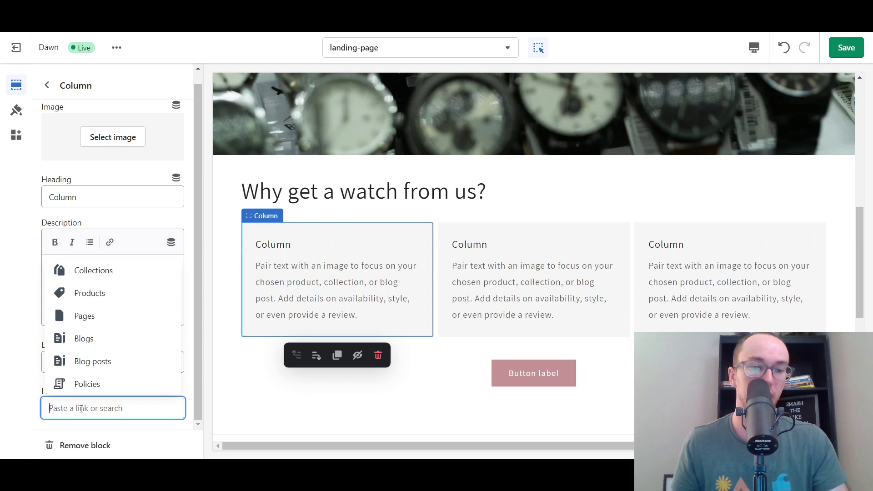
click(98, 294)
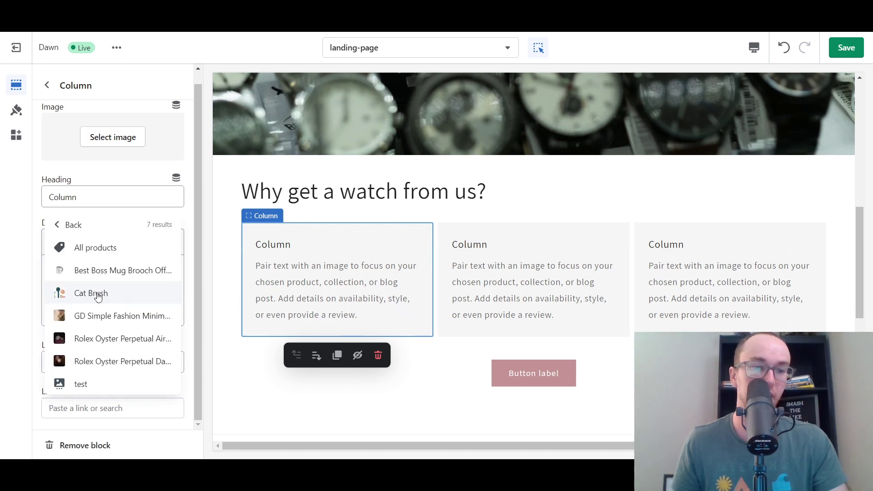
click(92, 339)
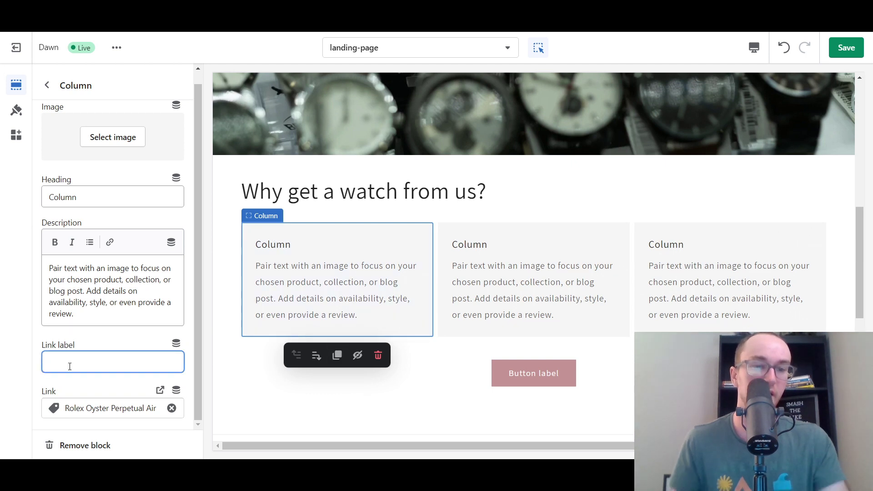
text(link)
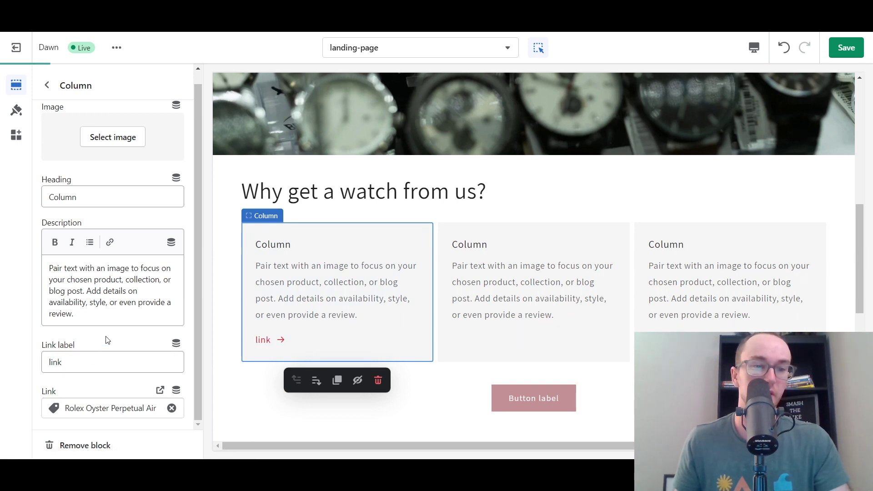
- Replace the first column's link with the How to Use Coffee page
scroll(259, 318, down, 1)
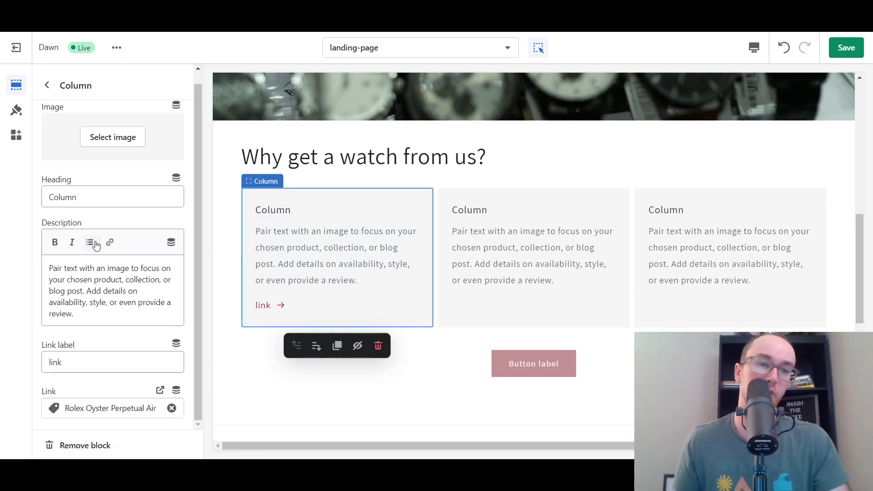
scroll(86, 130, up, 1)
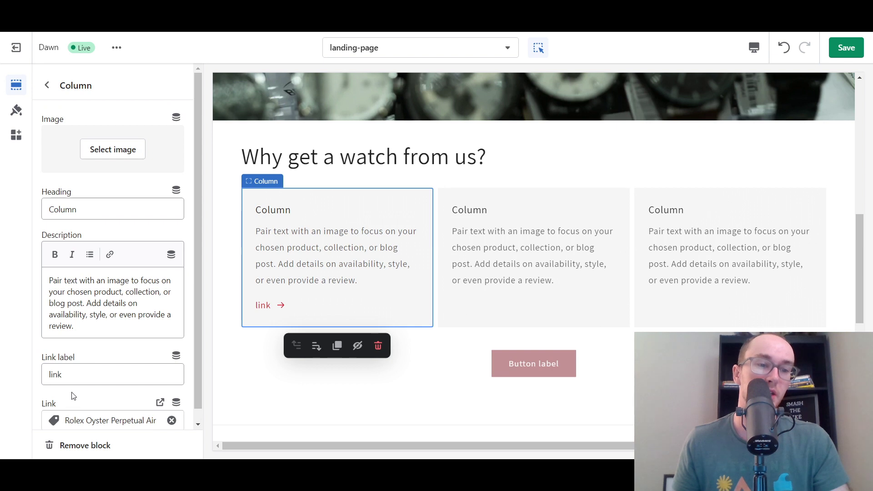
scroll(72, 396, down, 1)
click(172, 408)
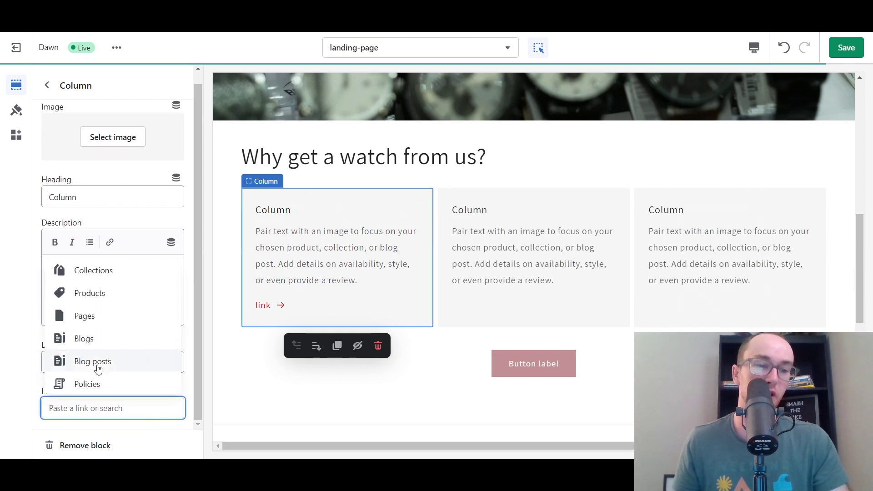
click(109, 315)
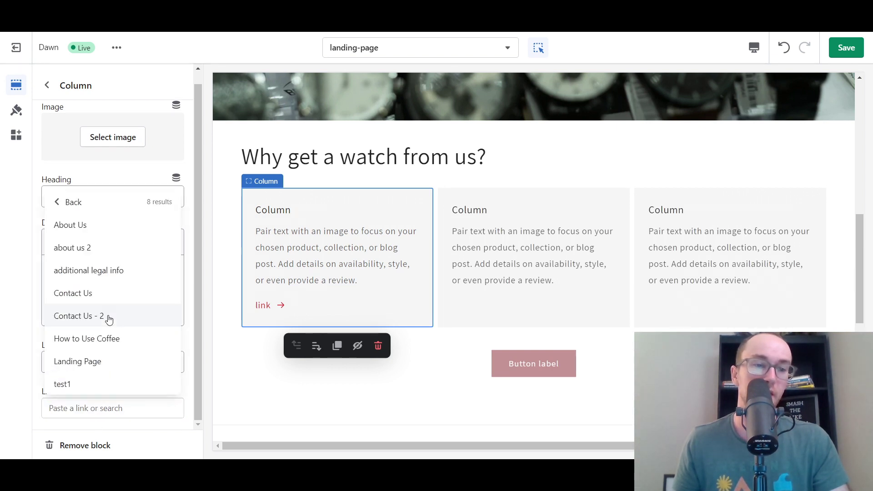
click(121, 340)
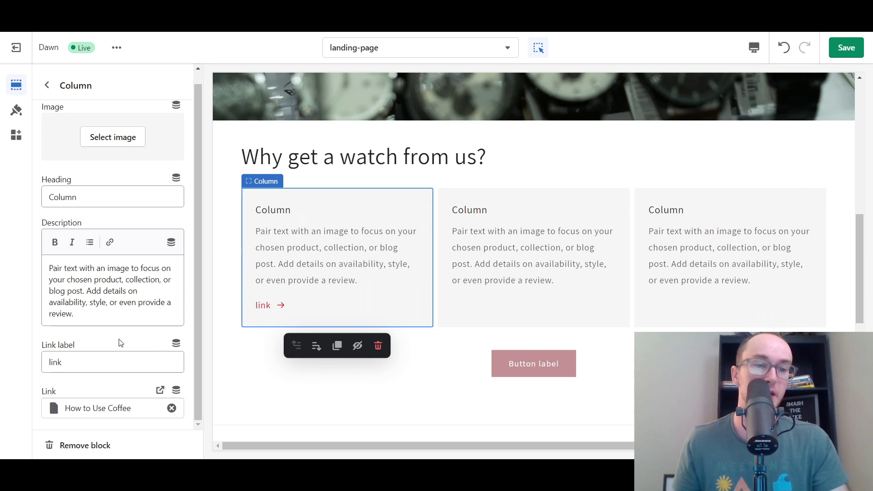
- Set the first column's link label to "how to care for your watch"
scroll(129, 405, up, 1)
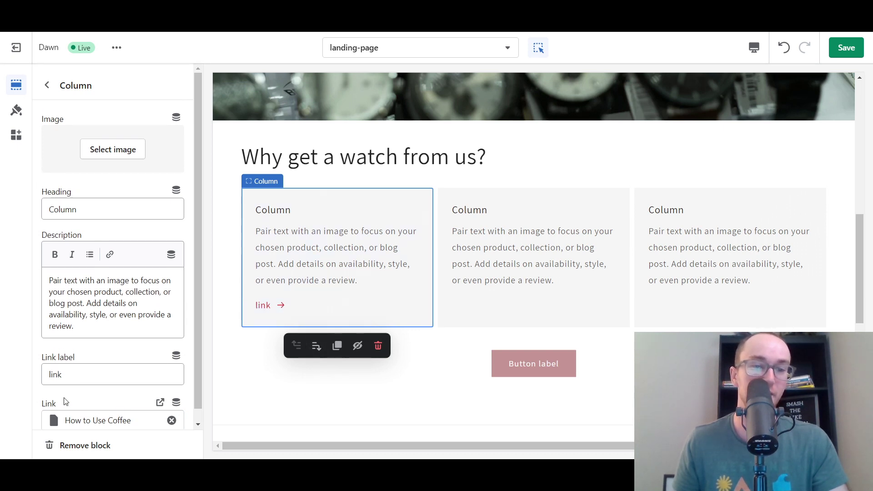
text(how to )
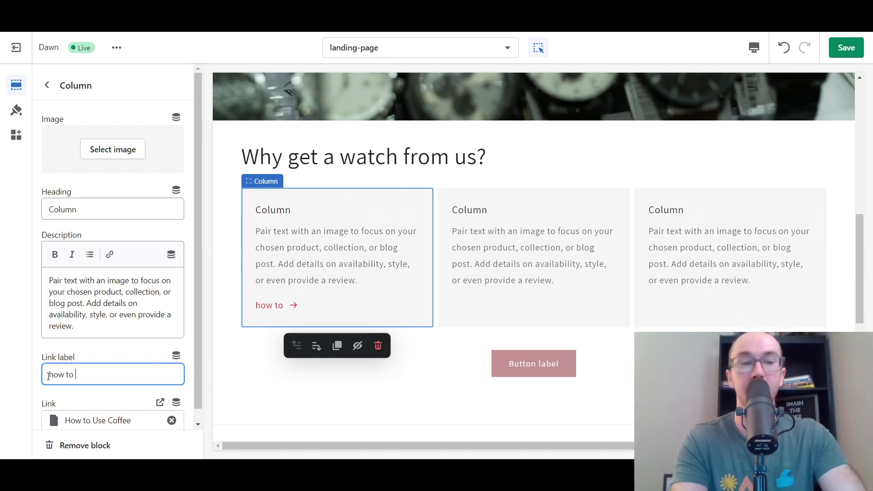
text(care for your watch)
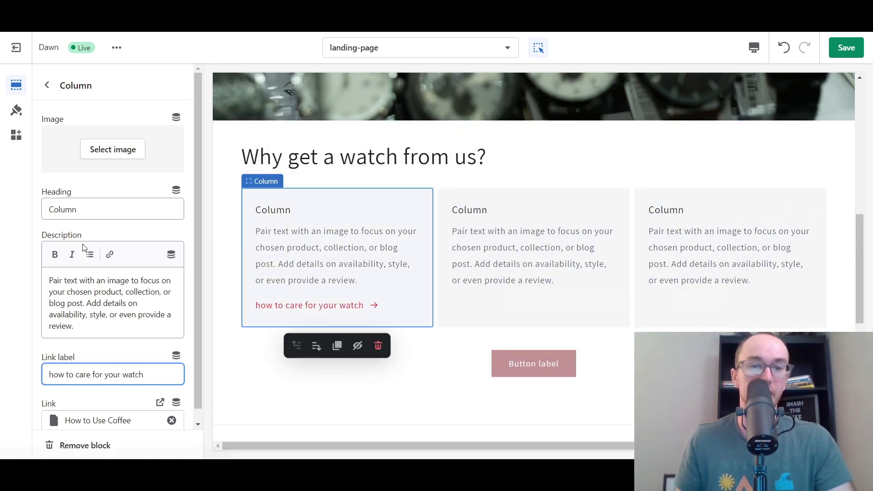
- Set the first column's image to the a-close-up-of-luxury-watch photo from the image library
click(111, 148)
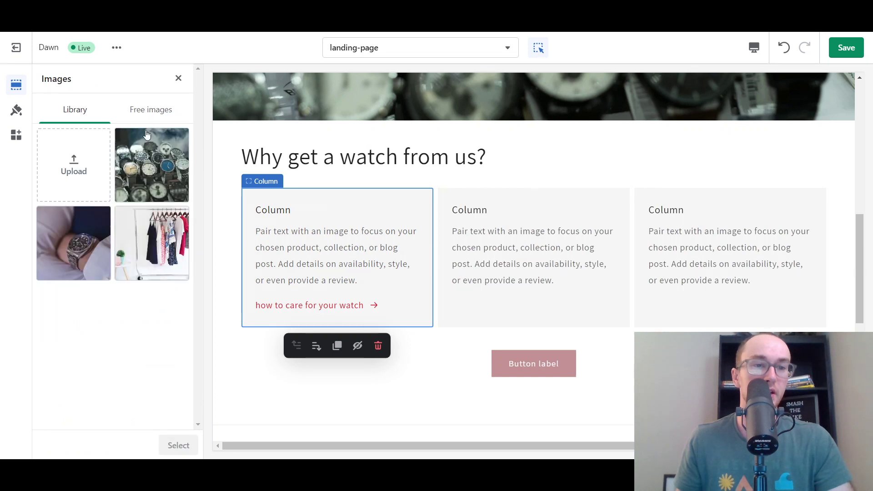
click(101, 238)
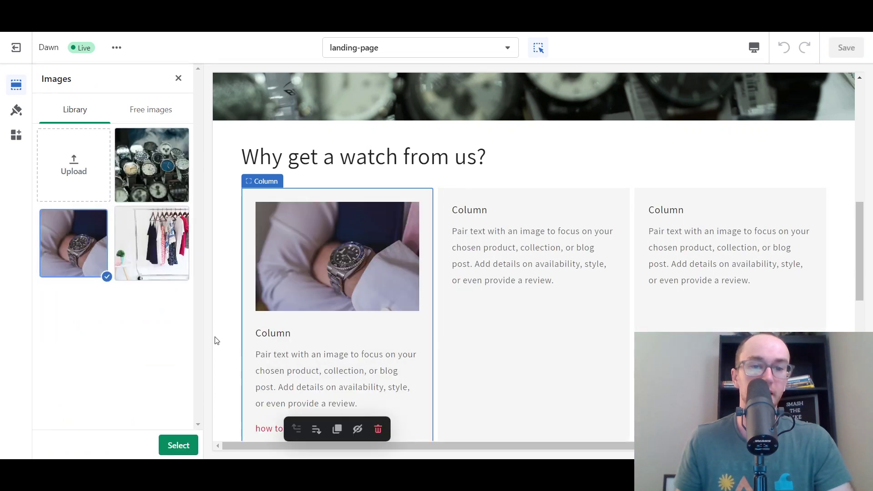
scroll(216, 341, down, 1)
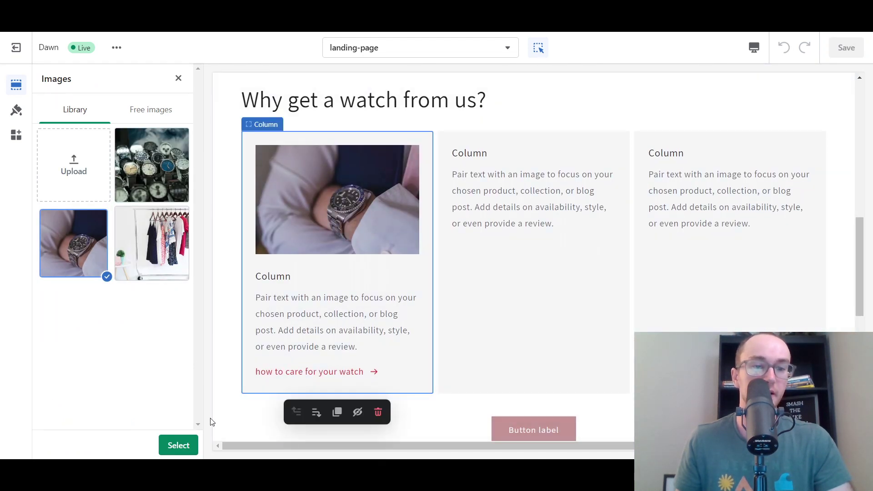
click(178, 446)
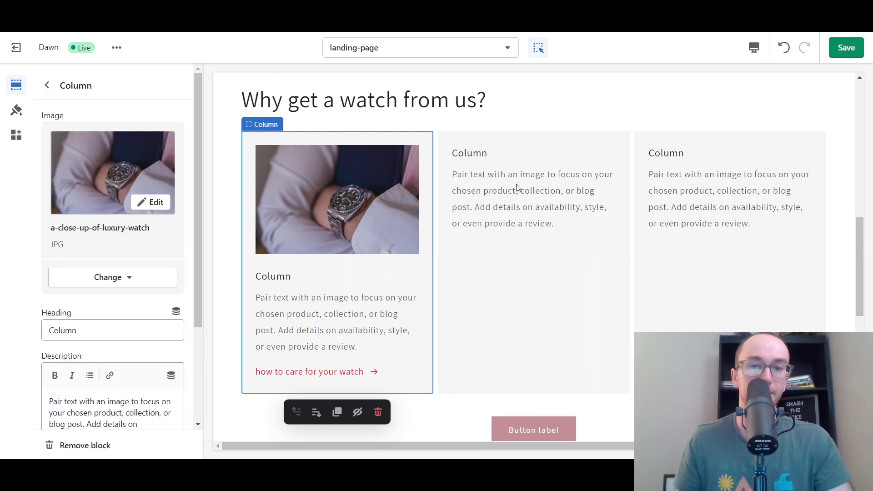
- Set the second column's image to the gold pocket watch on a black background, found by searching the free images for "watch"
click(514, 210)
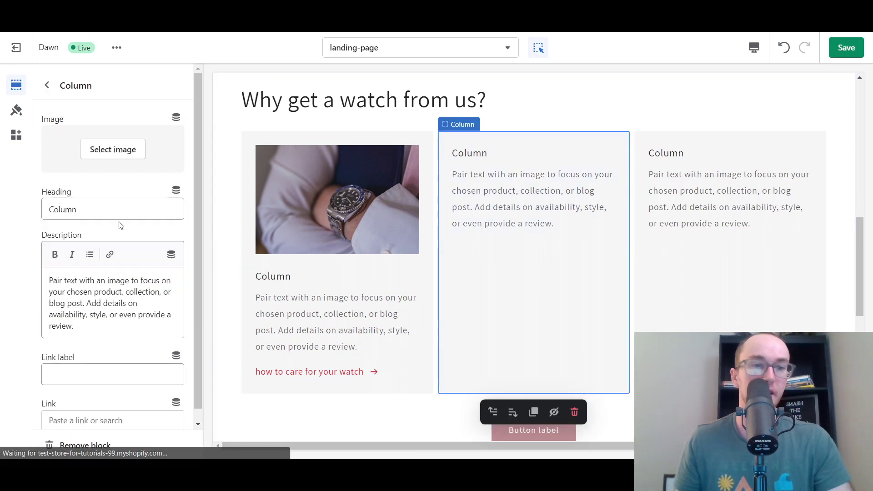
click(112, 149)
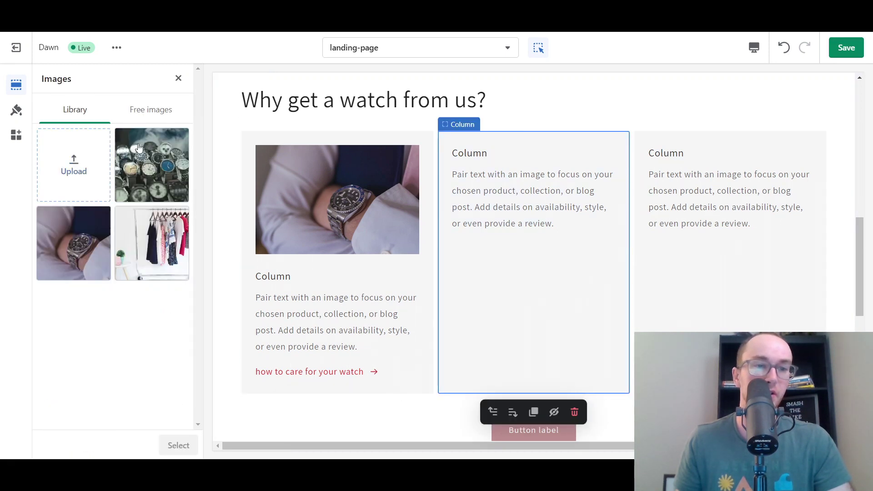
click(155, 111)
click(112, 144)
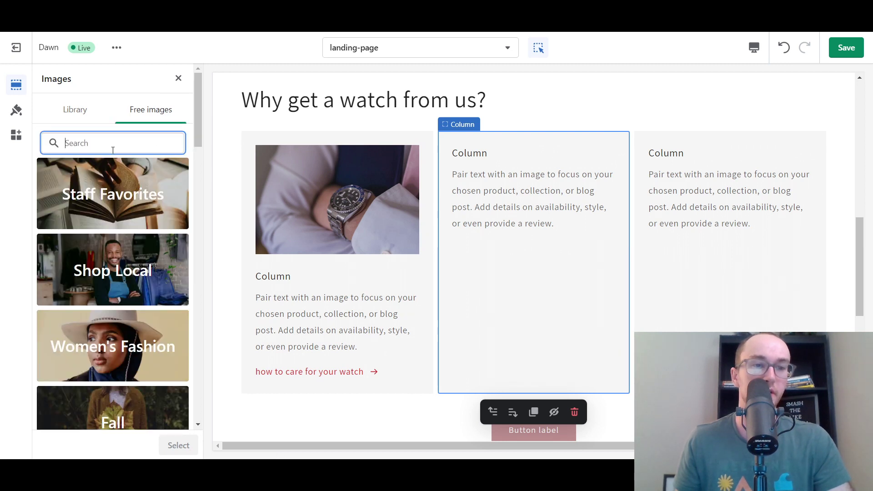
text(watch)
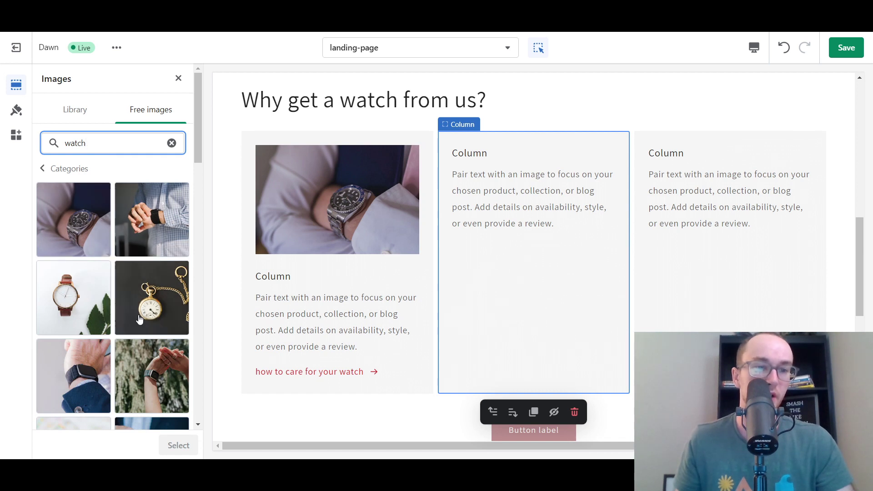
scroll(139, 320, down, 1)
click(95, 305)
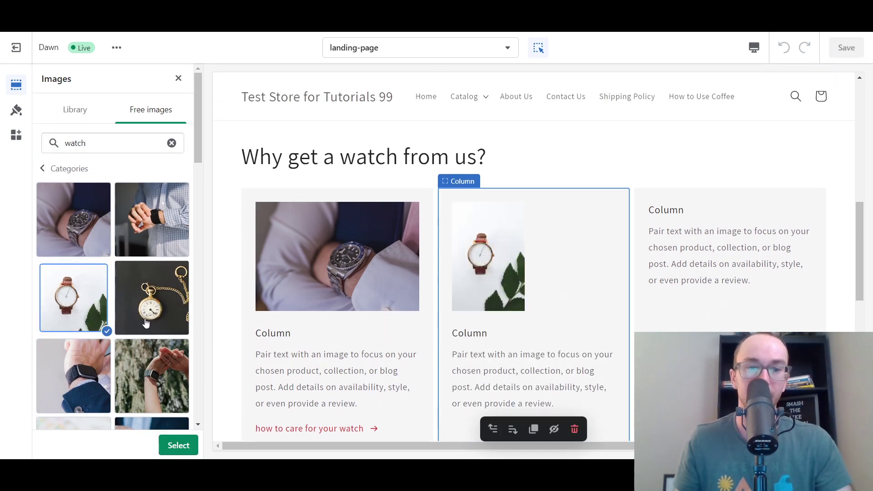
click(182, 304)
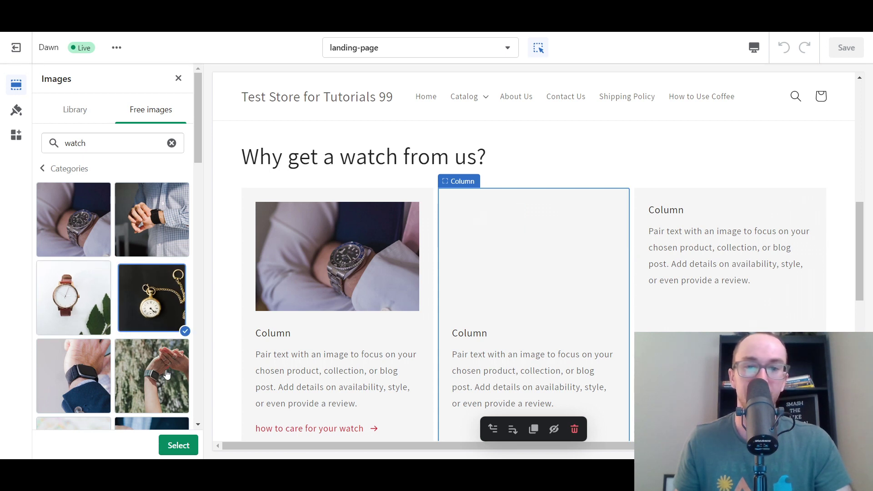
scroll(178, 411, down, 1)
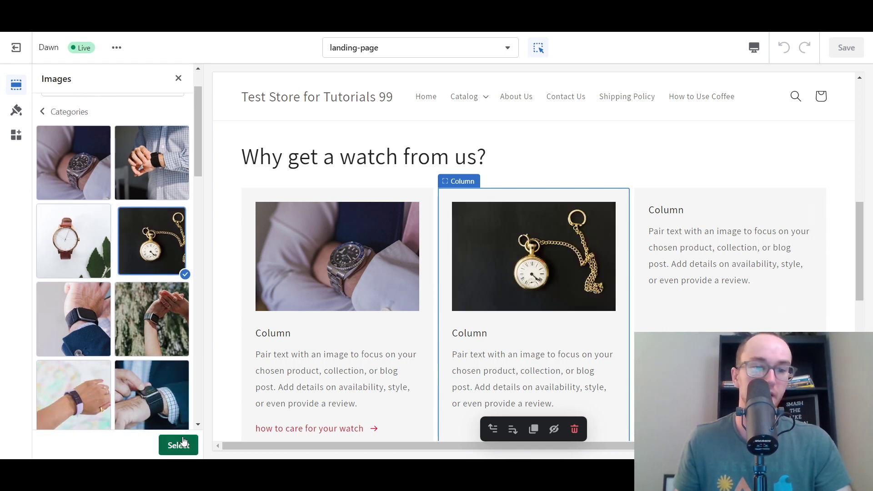
- Set the third column's image to the mens-watch-and-ring photo, found by searching the free images for "watch"
click(730, 291)
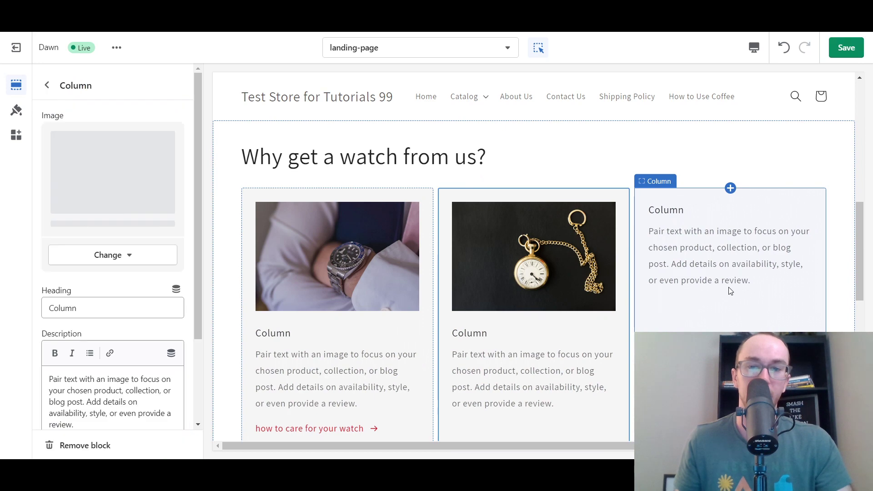
click(704, 277)
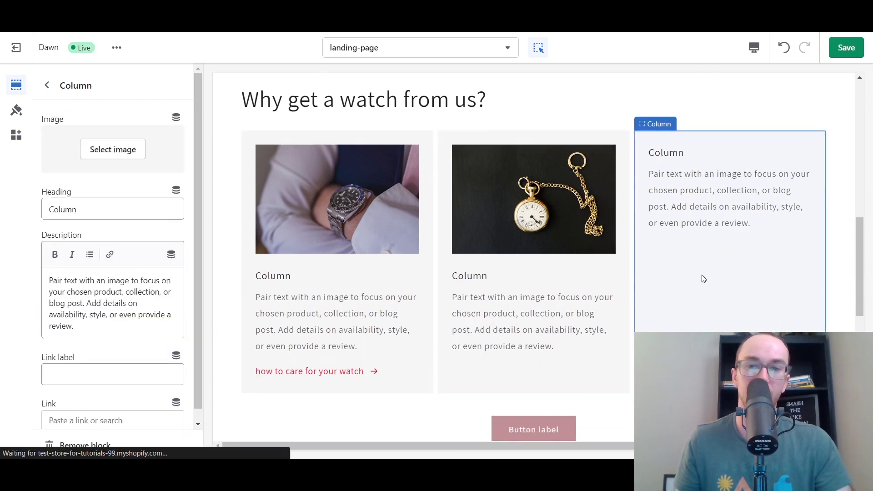
click(97, 150)
click(152, 116)
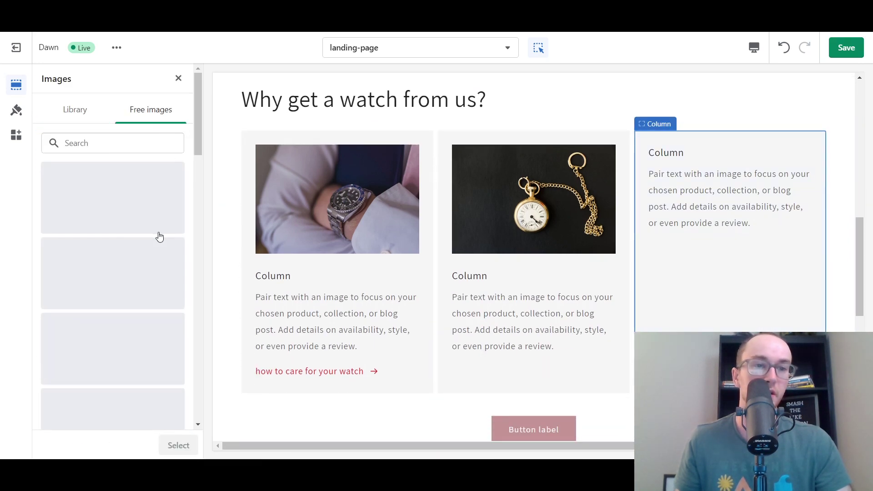
click(108, 139)
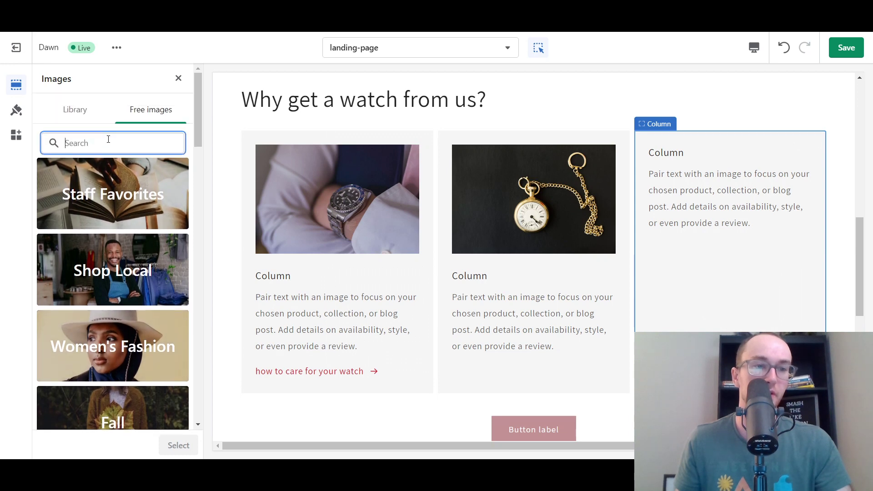
text(watch)
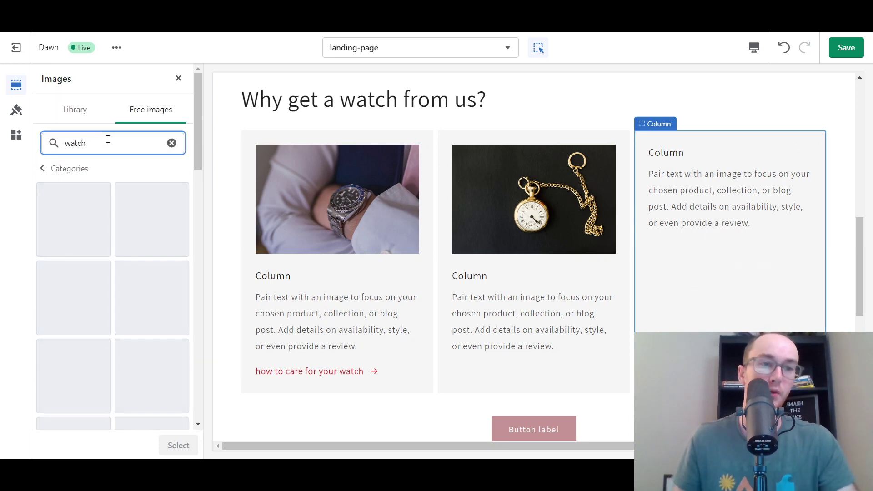
scroll(106, 253, down, 5)
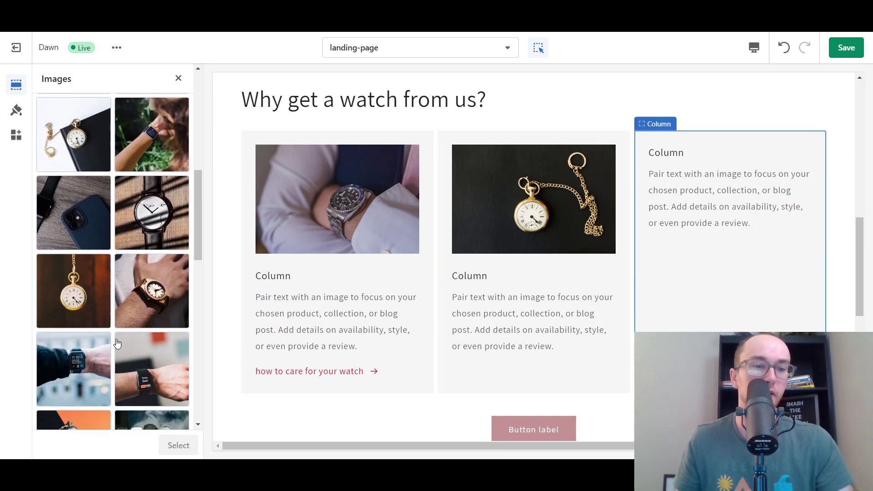
scroll(137, 318, down, 1)
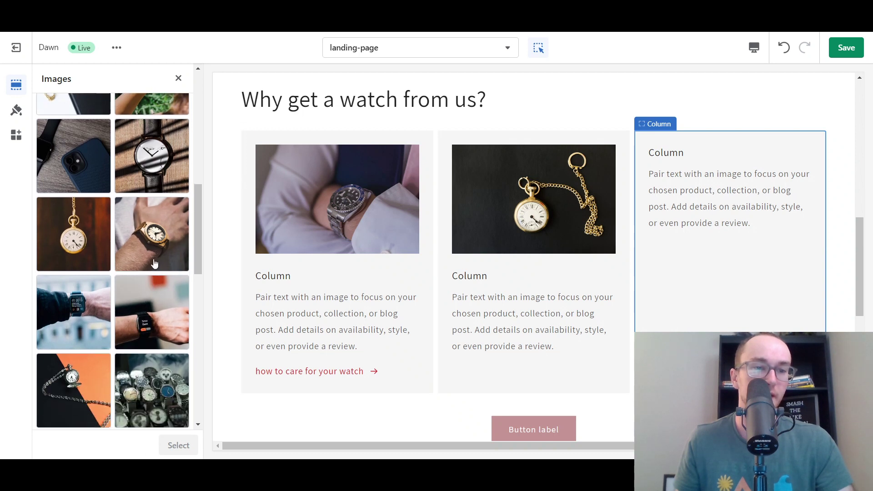
scroll(154, 263, down, 3)
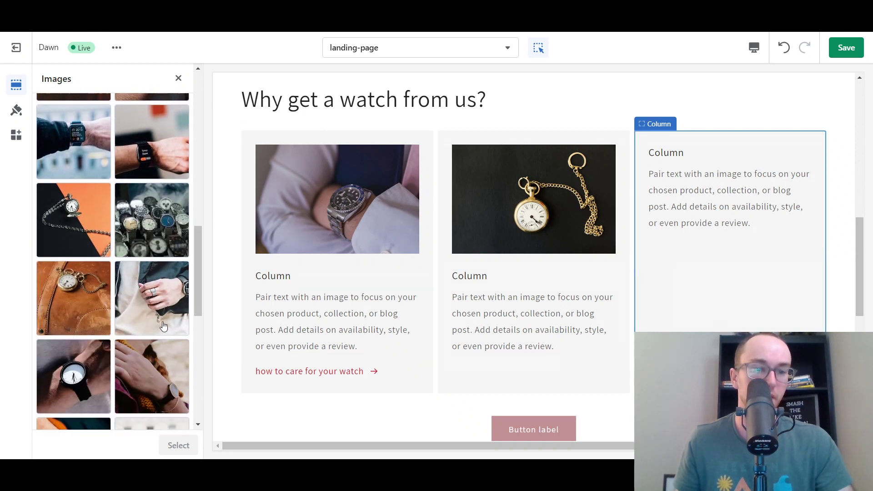
click(162, 323)
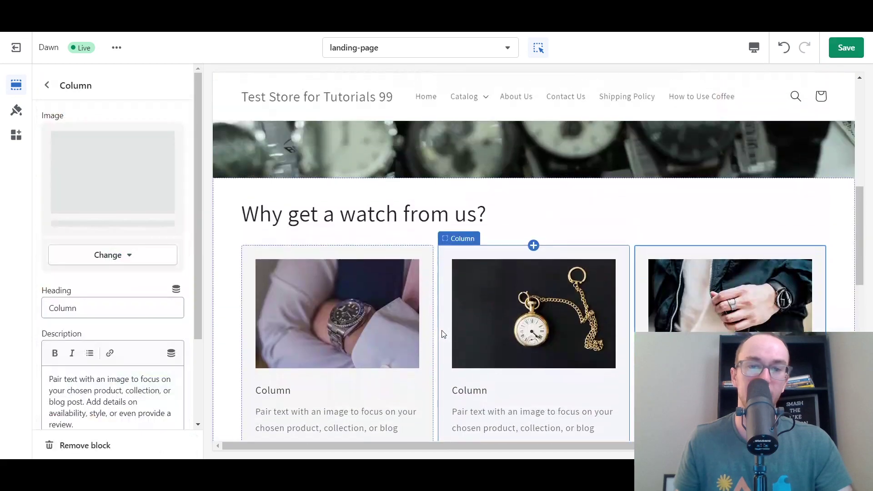
- Add an Email signup section to the template below the Multicolumn section
scroll(442, 334, down, 6)
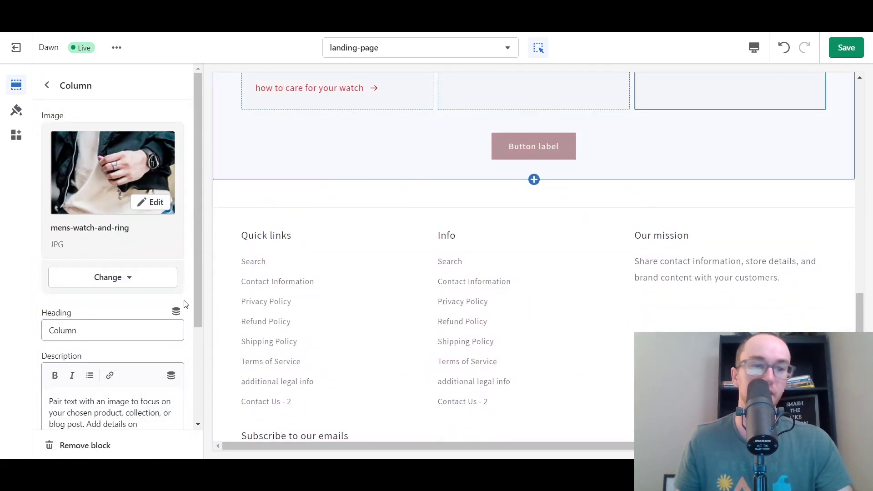
scroll(255, 214, up, 10)
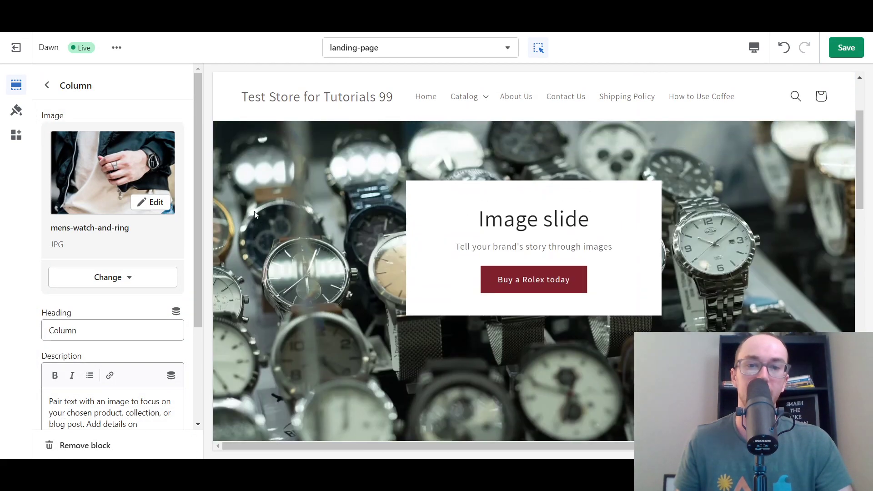
scroll(254, 213, down, 9)
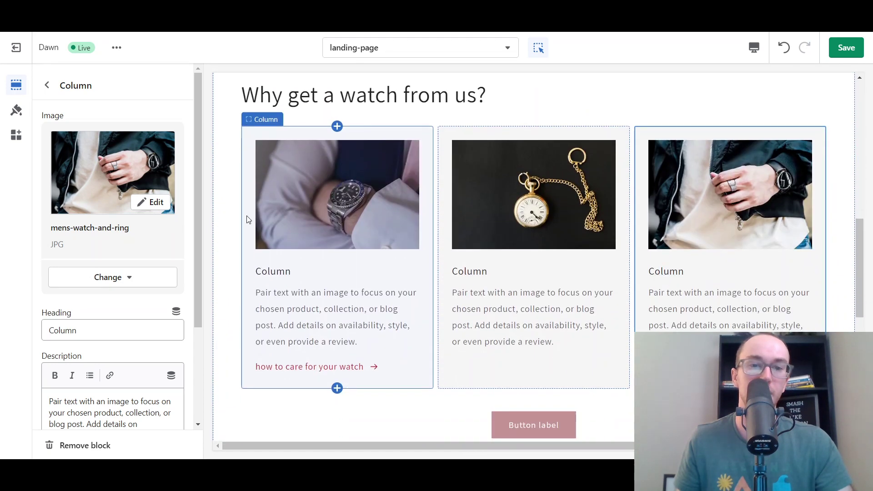
click(46, 85)
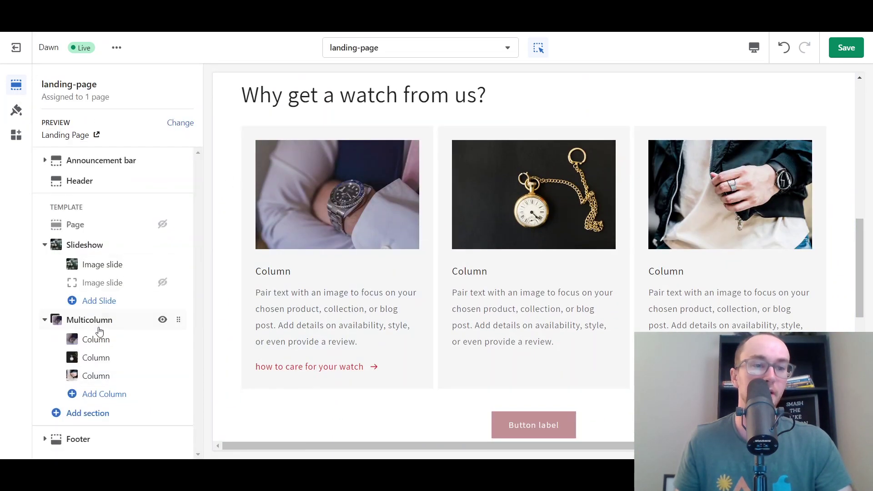
click(87, 414)
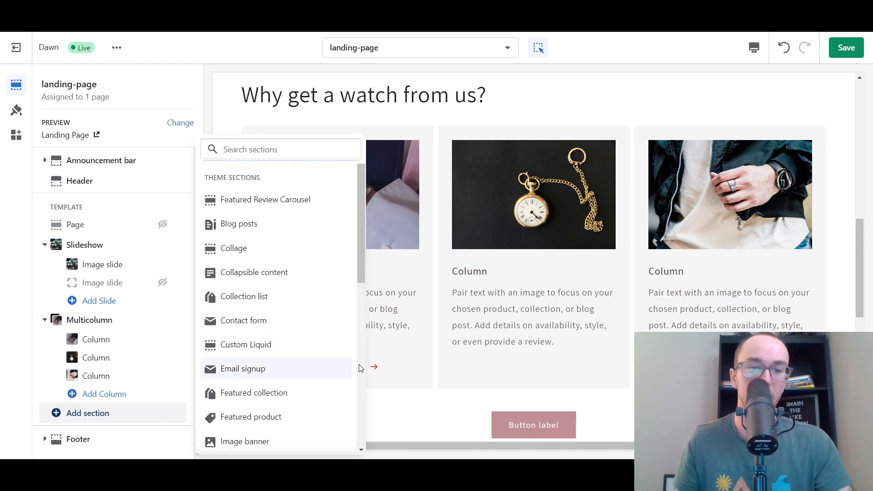
click(303, 371)
- Add a Featured product section to the template below the Email signup section
scroll(434, 251, down, 4)
scroll(436, 250, down, 3)
scroll(438, 249, up, 6)
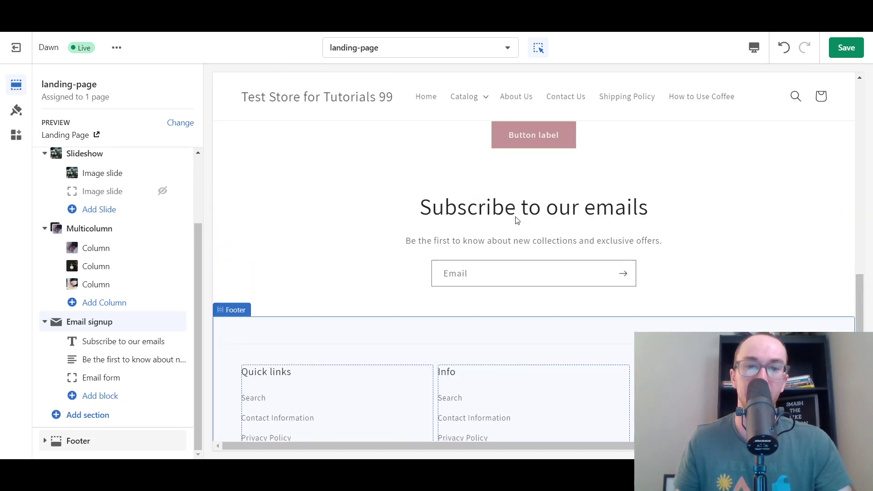
scroll(511, 220, up, 1)
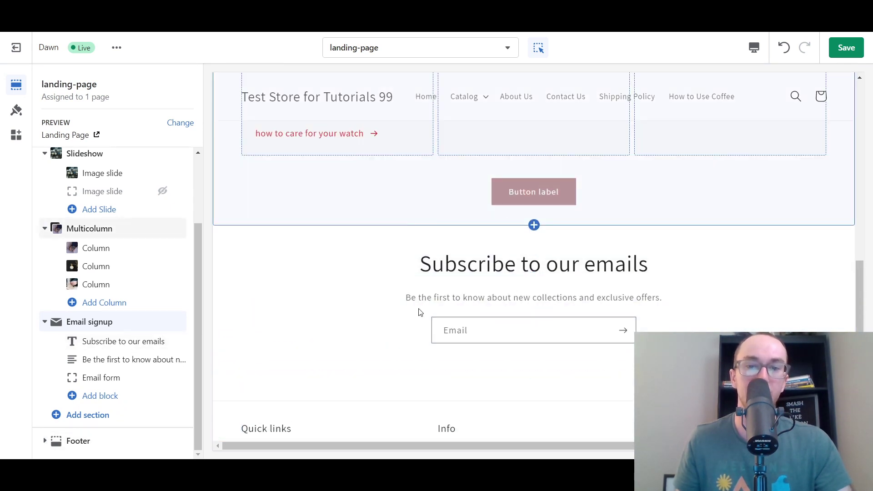
click(93, 414)
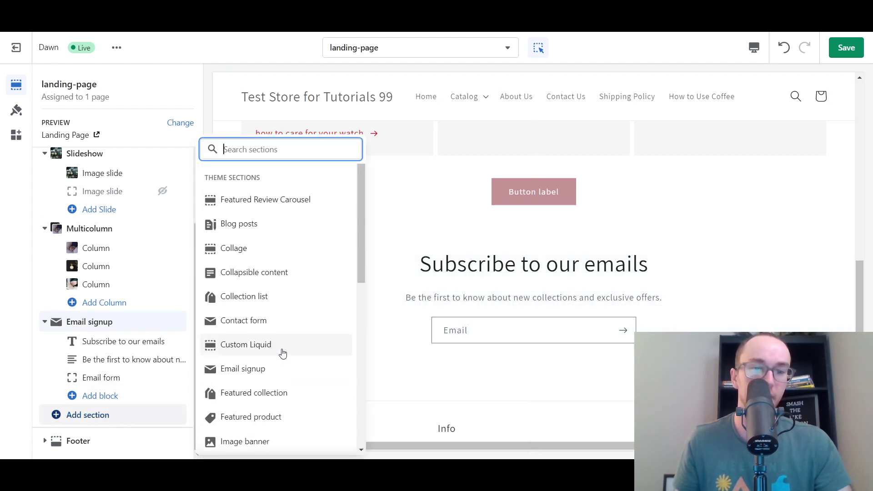
scroll(281, 353, down, 1)
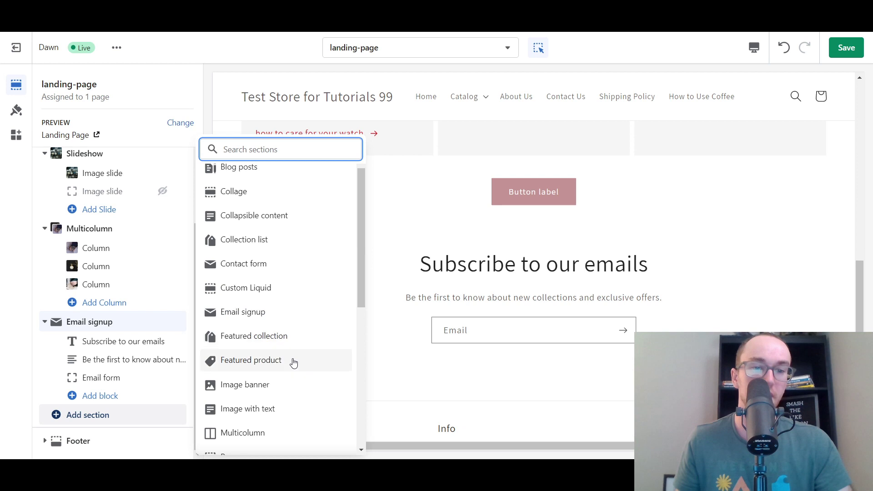
click(294, 363)
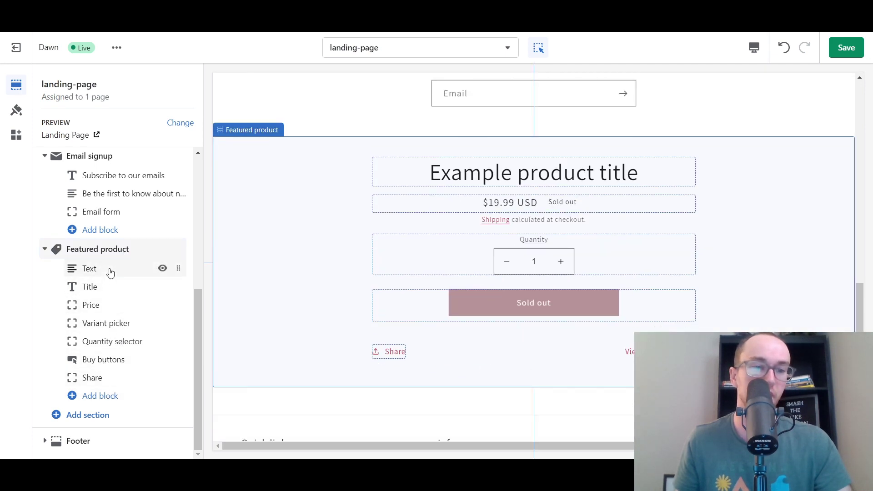
- Set the Featured product section's product to Rolex Oyster Perpetual Air King
click(113, 249)
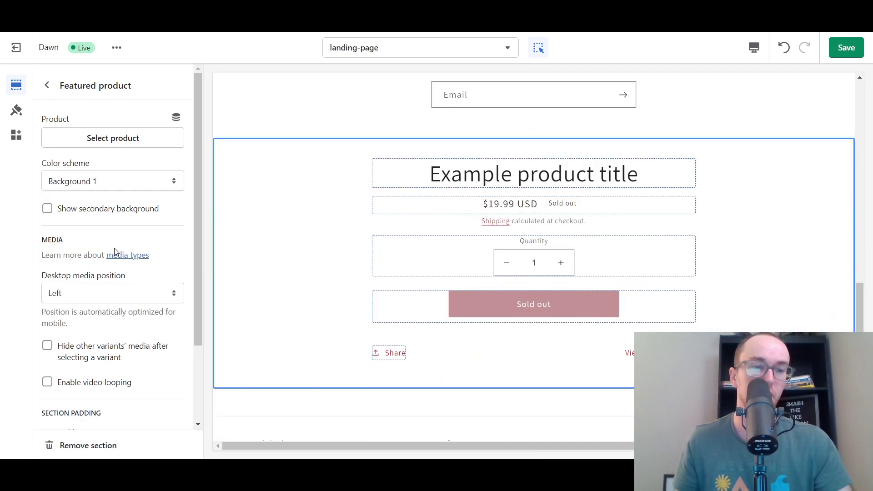
click(101, 142)
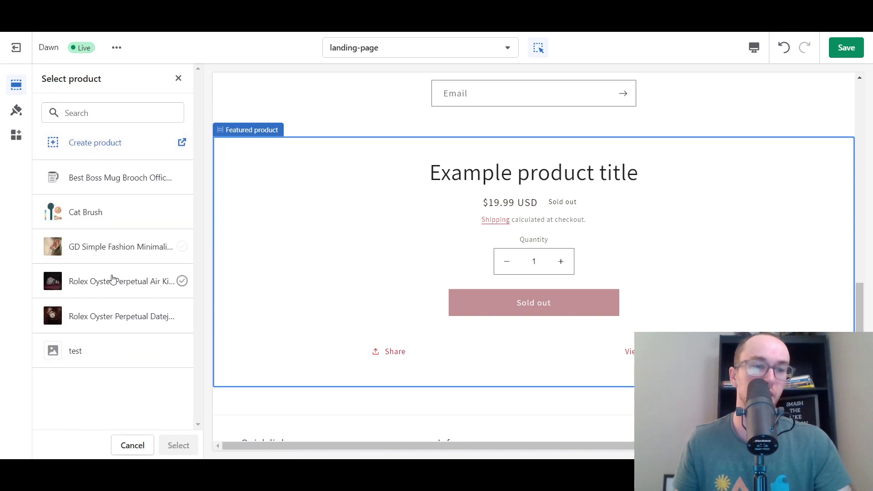
click(111, 275)
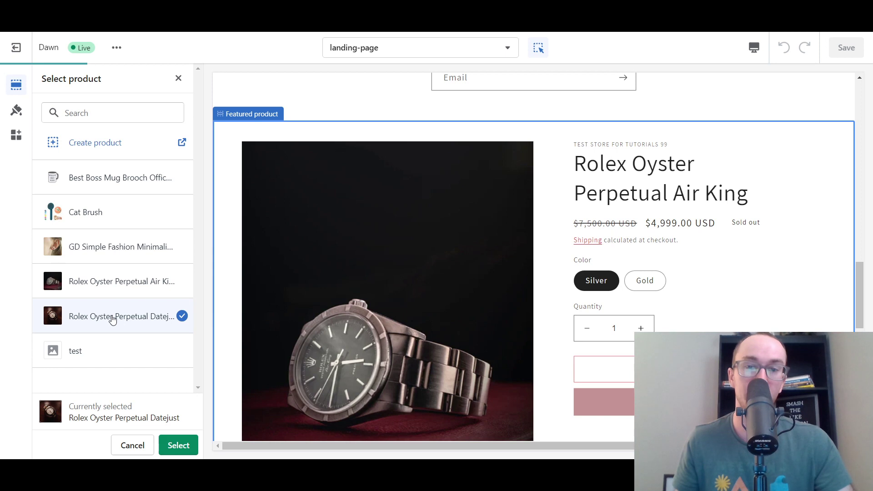
click(114, 284)
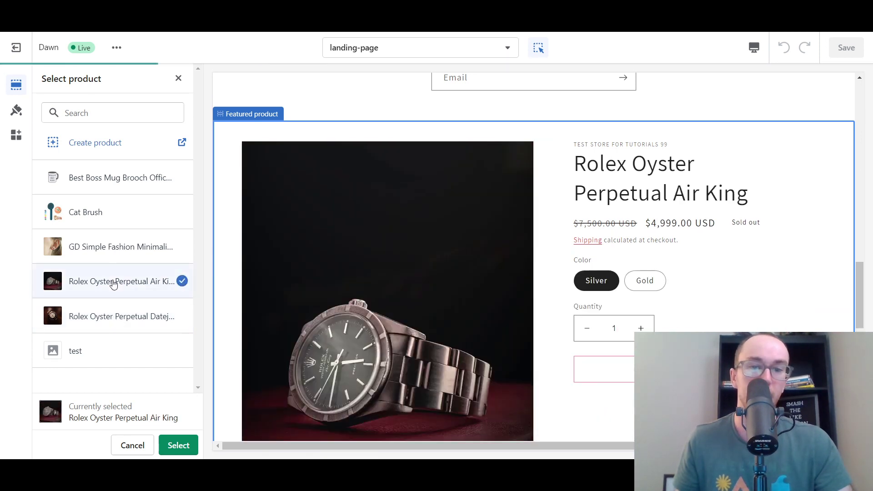
click(178, 446)
- Review the landing page preview from the slideshow down to the featured product, and return to the template's section list
scroll(229, 300, up, 15)
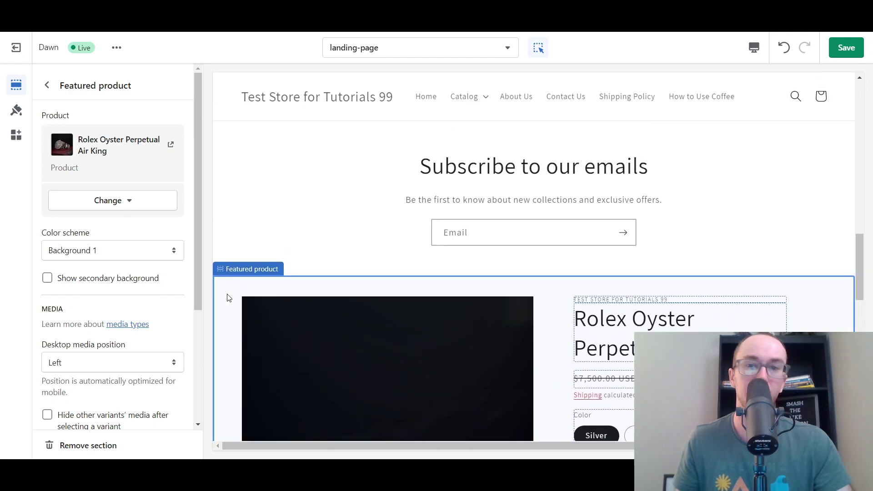
scroll(227, 294, down, 15)
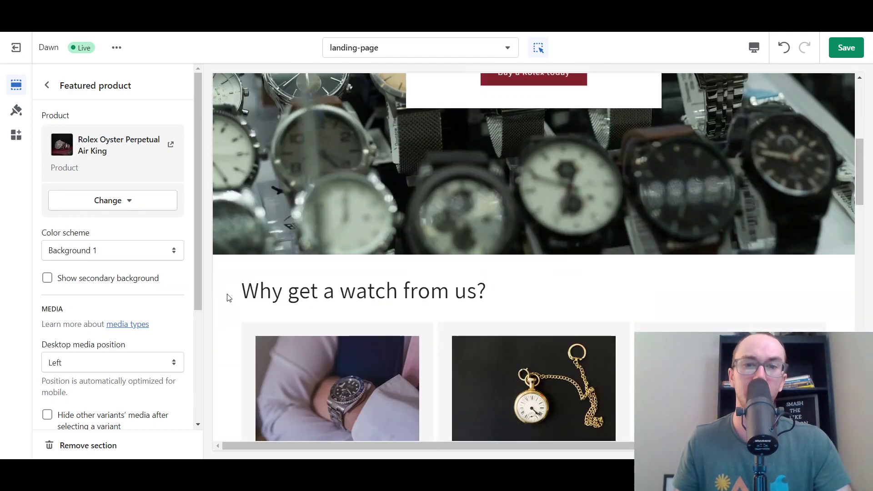
scroll(227, 296, down, 3)
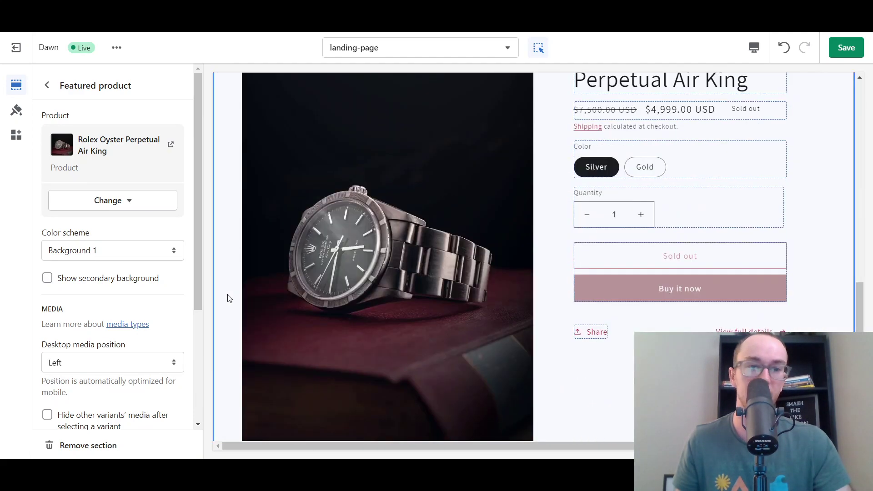
click(51, 90)
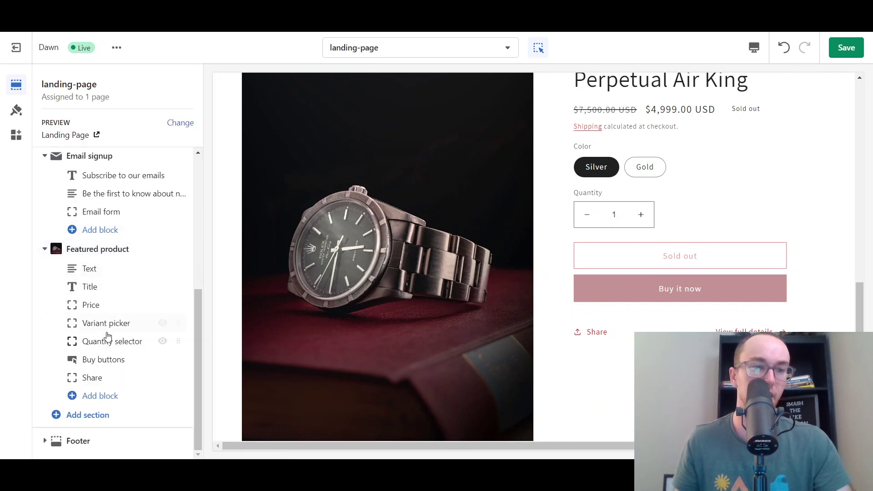
scroll(102, 288, up, 2)
scroll(195, 266, up, 4)
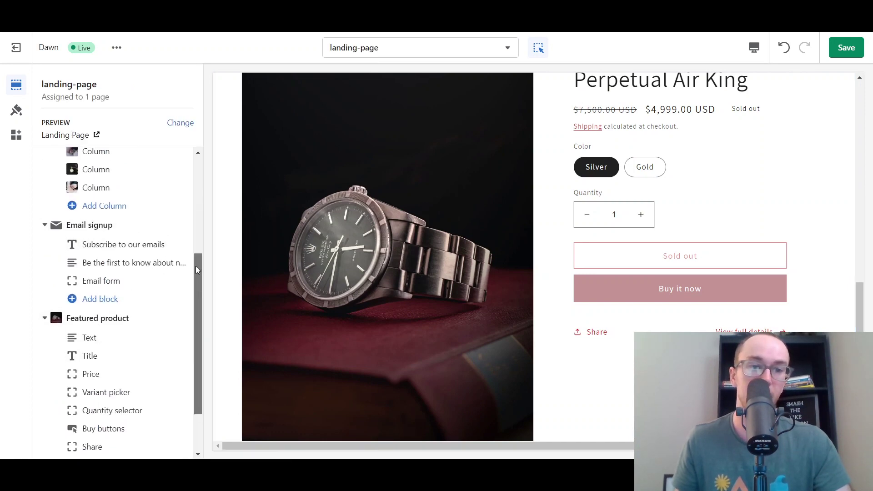
- Move the Email signup section below the Featured product section in the landing-page template
scroll(202, 240, down, 1)
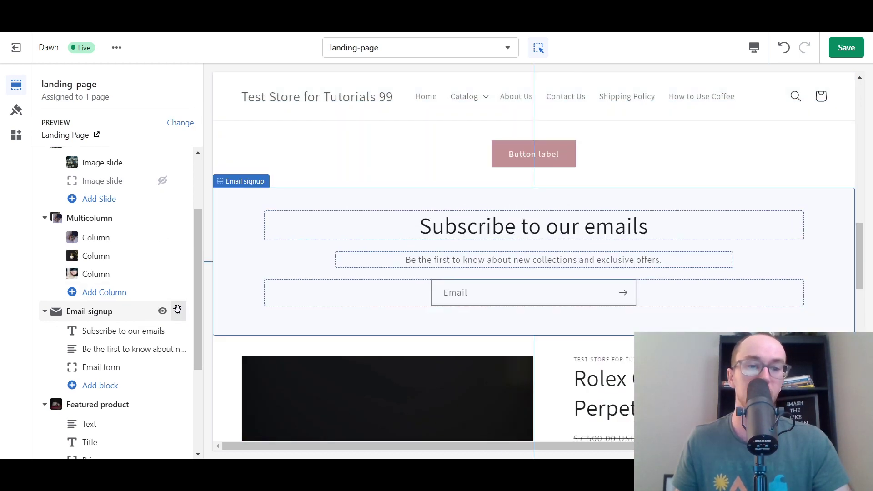
drag(178, 309, 142, 393)
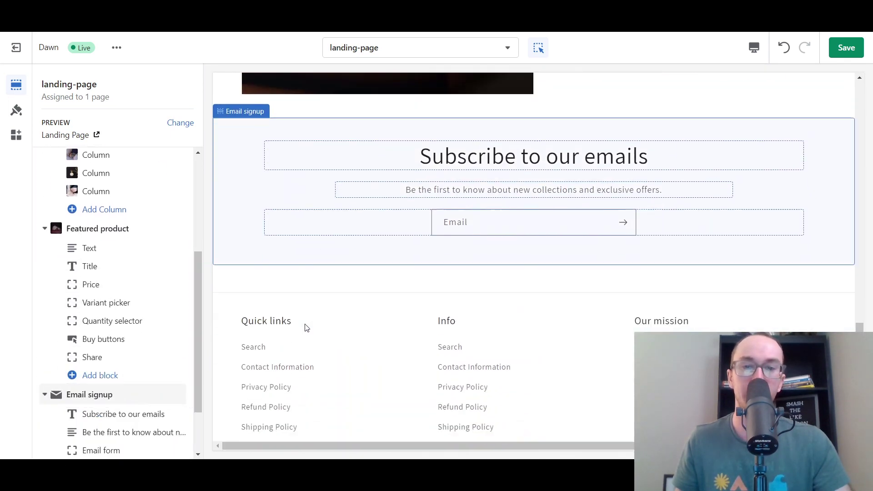
scroll(318, 394, up, 10)
scroll(676, 318, up, 10)
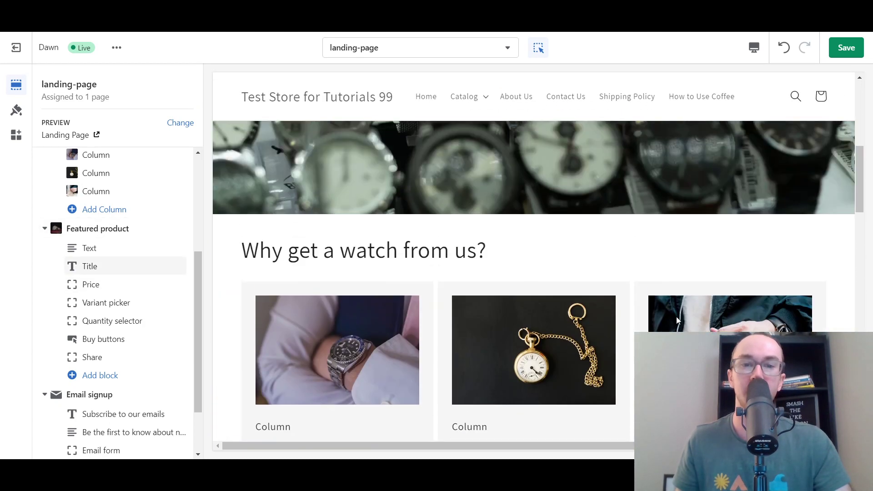
scroll(543, 250, down, 6)
scroll(578, 243, up, 4)
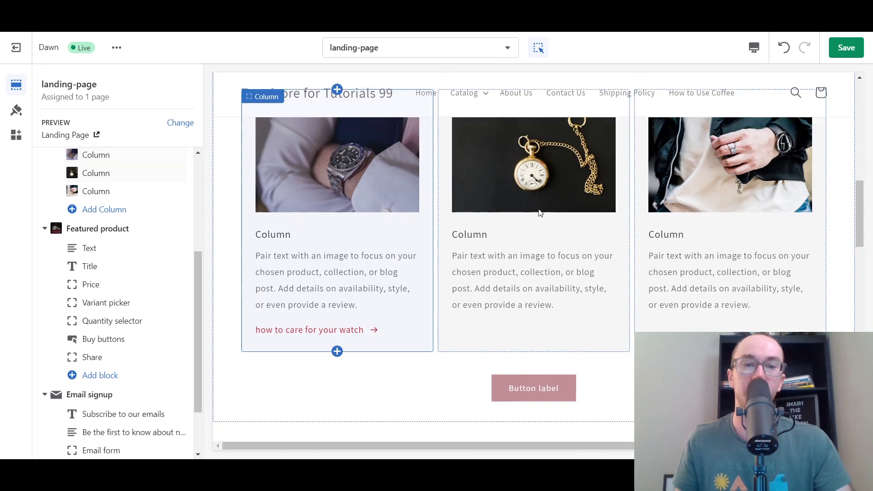
scroll(483, 380, up, 6)
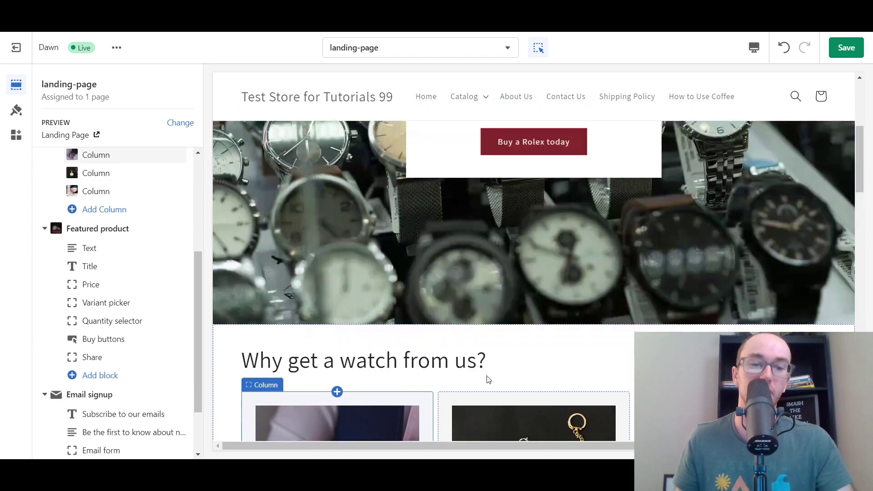
- Add a Video section to the template below the Email signup section
scroll(505, 371, down, 1)
scroll(87, 368, down, 2)
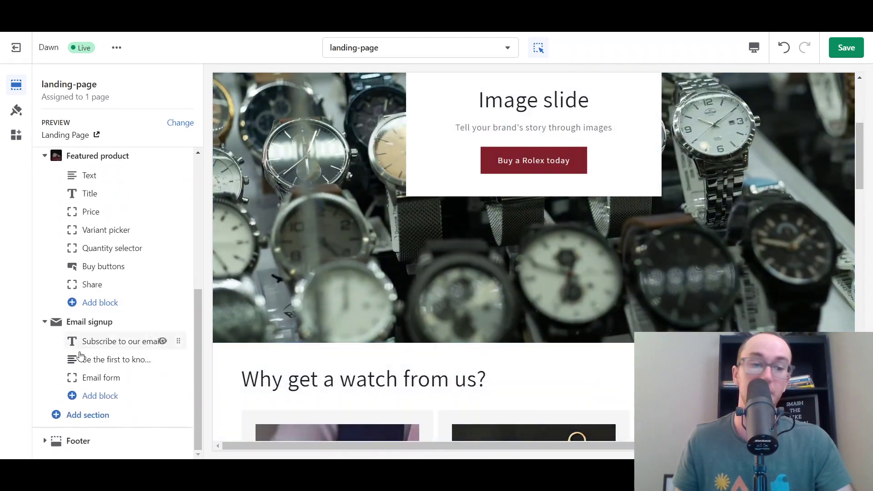
click(83, 418)
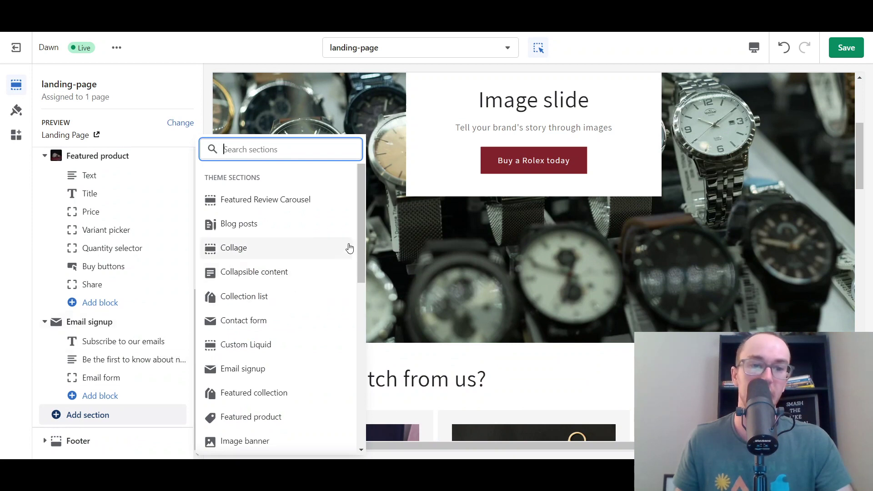
drag(362, 235, 247, 334)
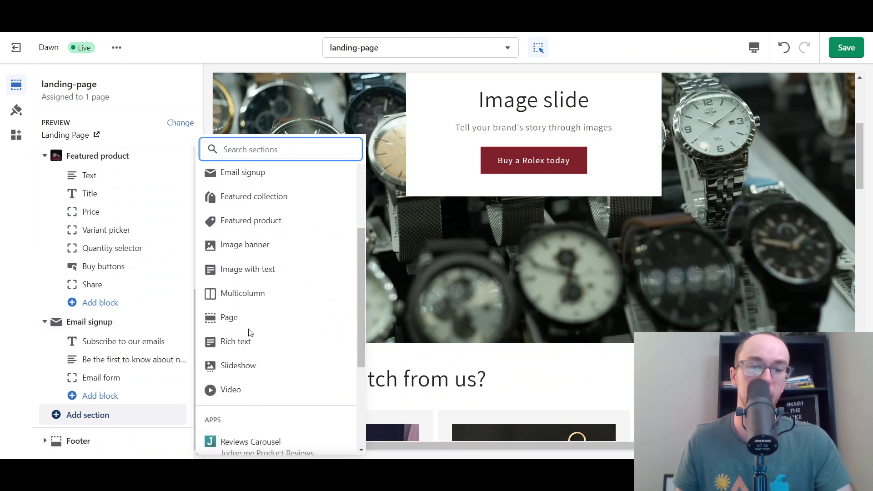
click(253, 389)
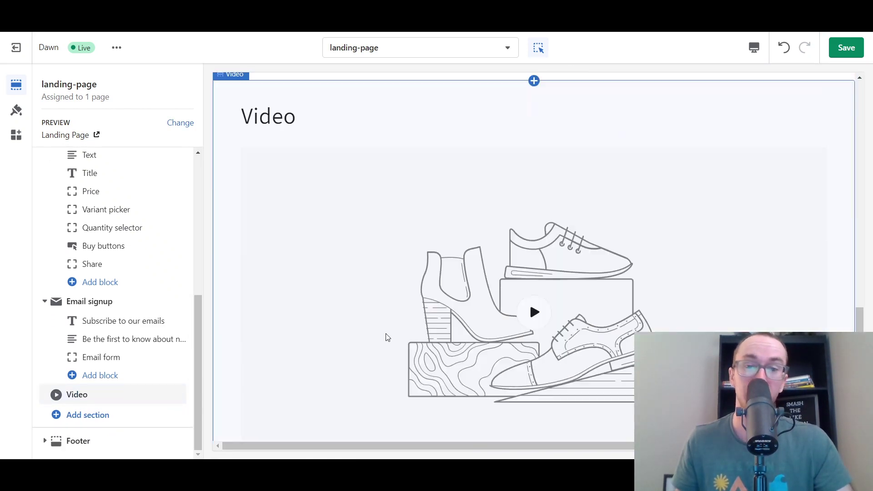
- Move the Video section between the Featured product and Email signup sections
scroll(502, 335, down, 3)
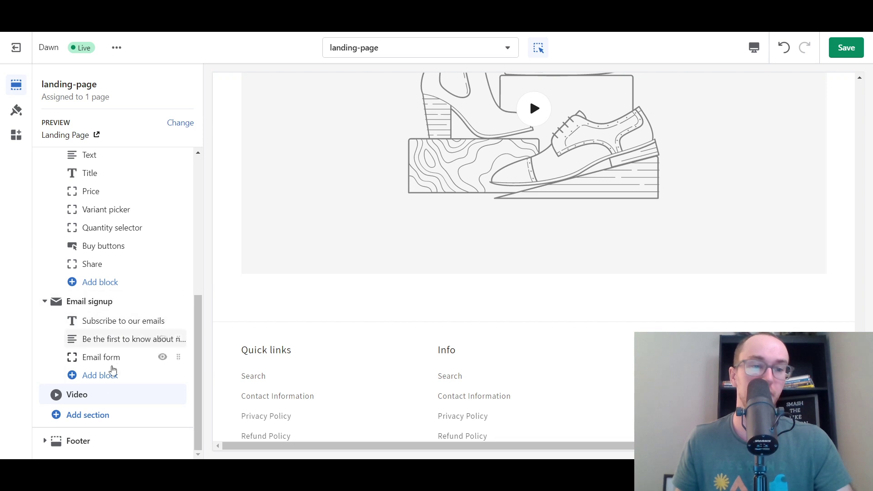
drag(179, 394, 151, 380)
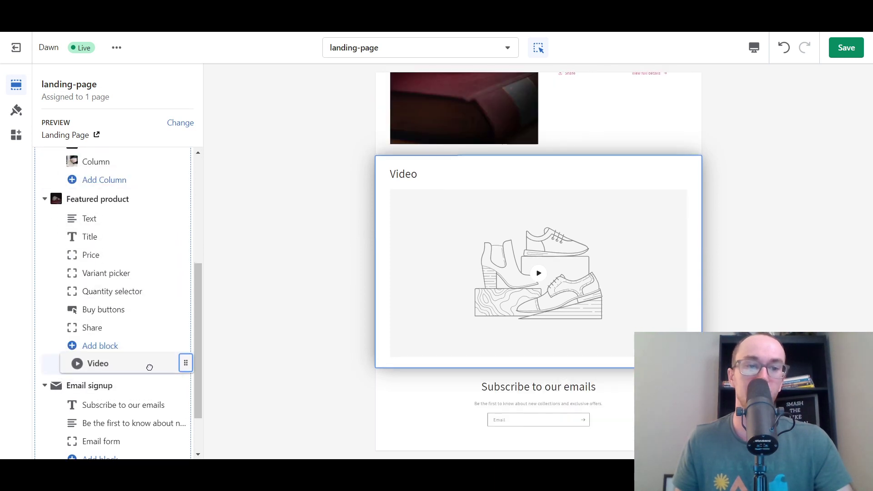
drag(149, 370, 200, 378)
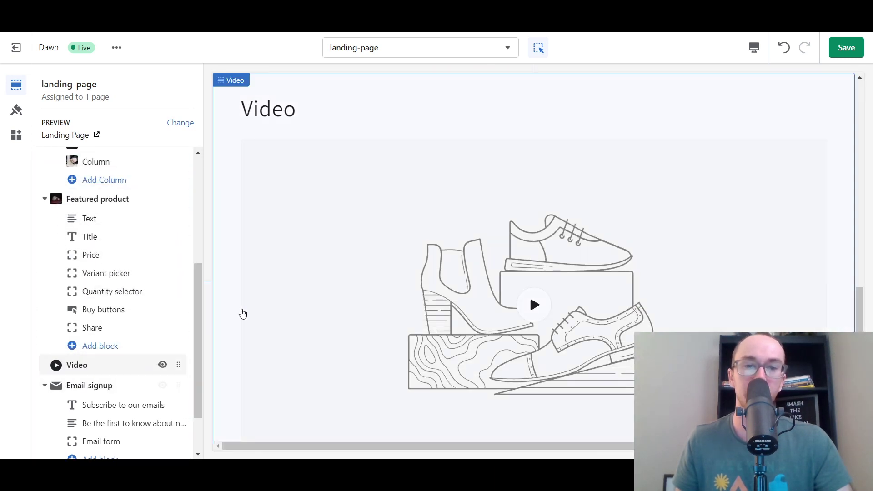
scroll(249, 308, down, 3)
scroll(251, 308, up, 1)
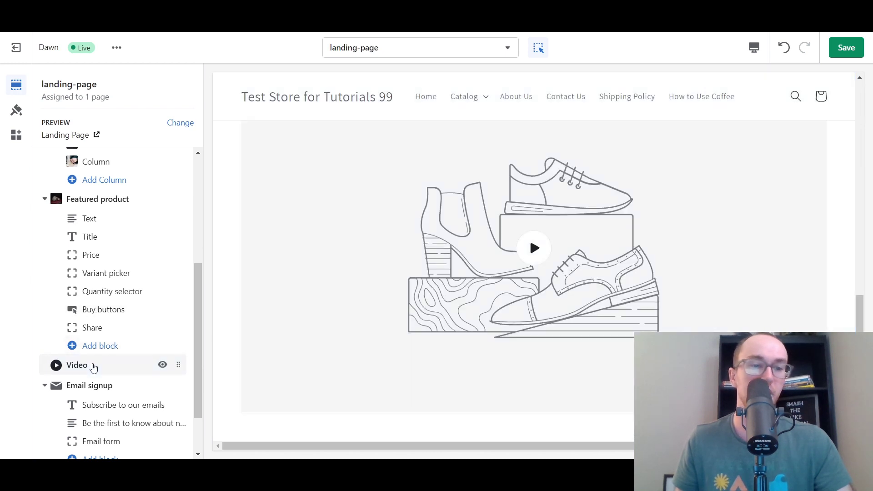
- Clear the Video section's heading and check the section's placement in the page preview
click(93, 367)
double_click(50, 131)
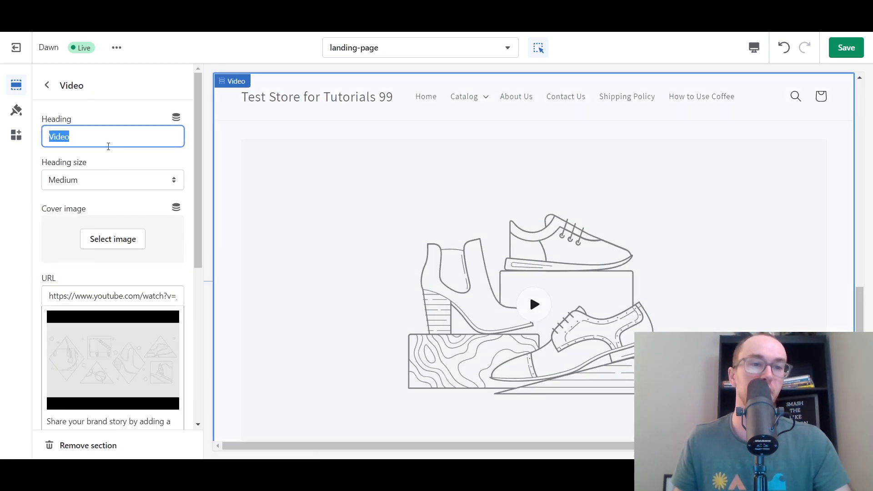
scroll(376, 236, up, 2)
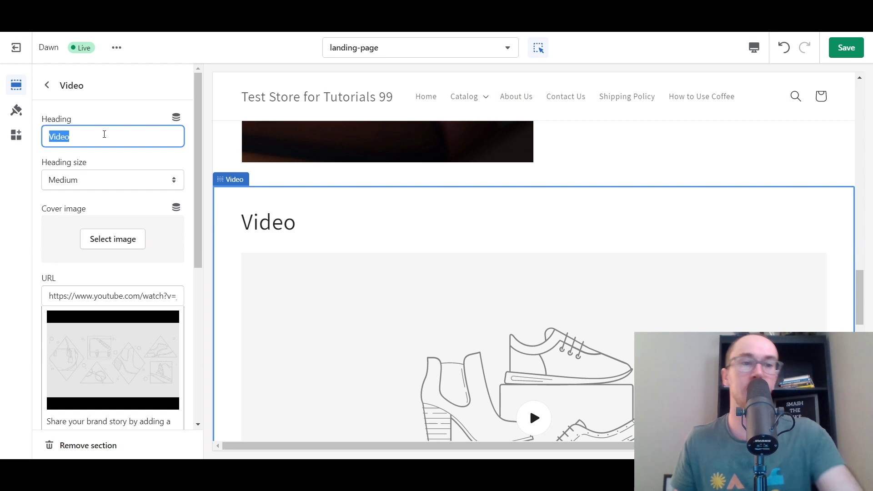
key(BackSpace)
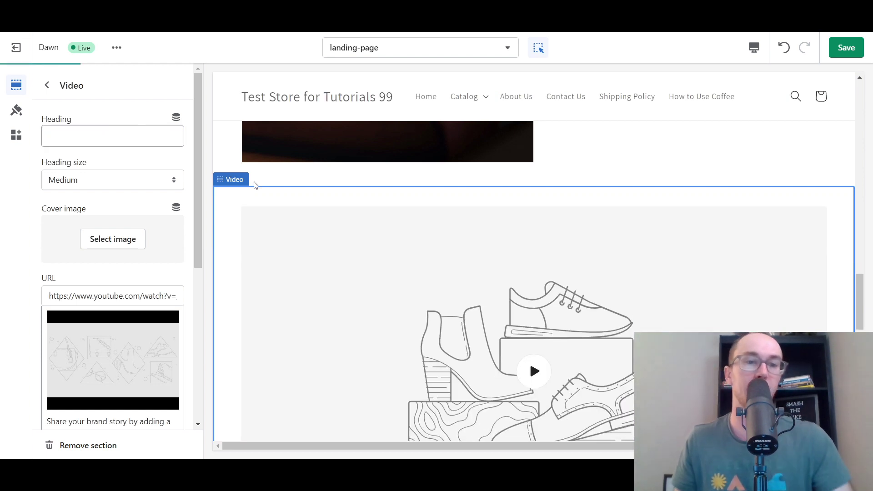
scroll(342, 161, down, 2)
drag(859, 307, 868, 226)
scroll(841, 229, down, 2)
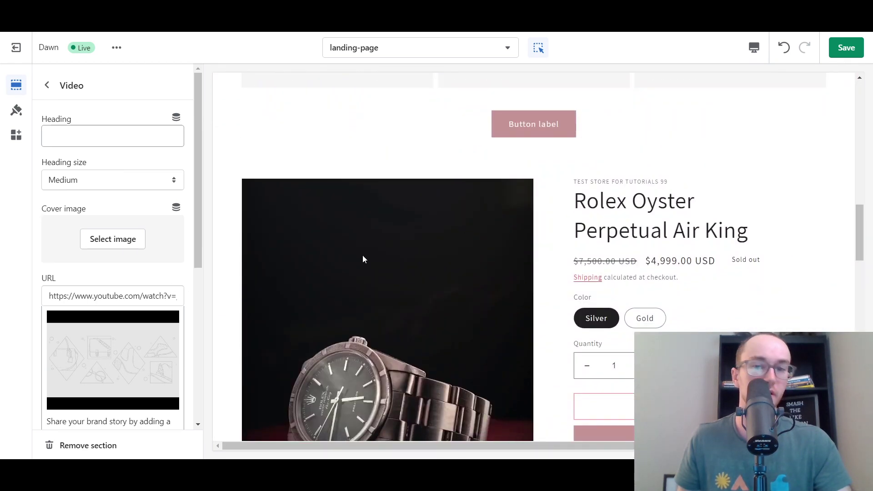
scroll(419, 273, down, 10)
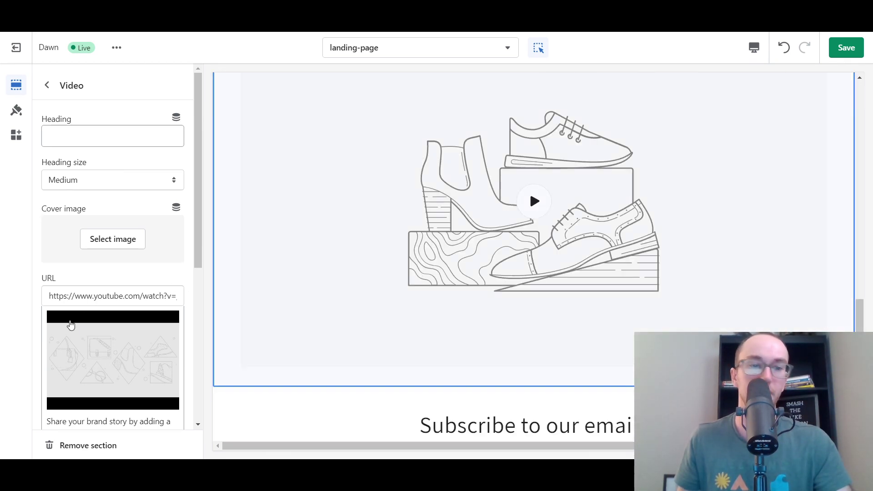
- Add a Collection list section to the template below the Email signup section
click(49, 84)
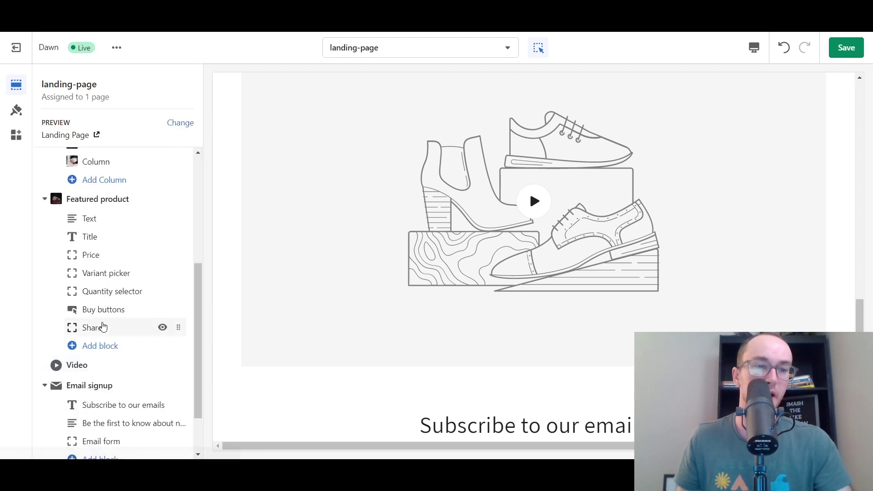
scroll(113, 354, down, 2)
click(94, 422)
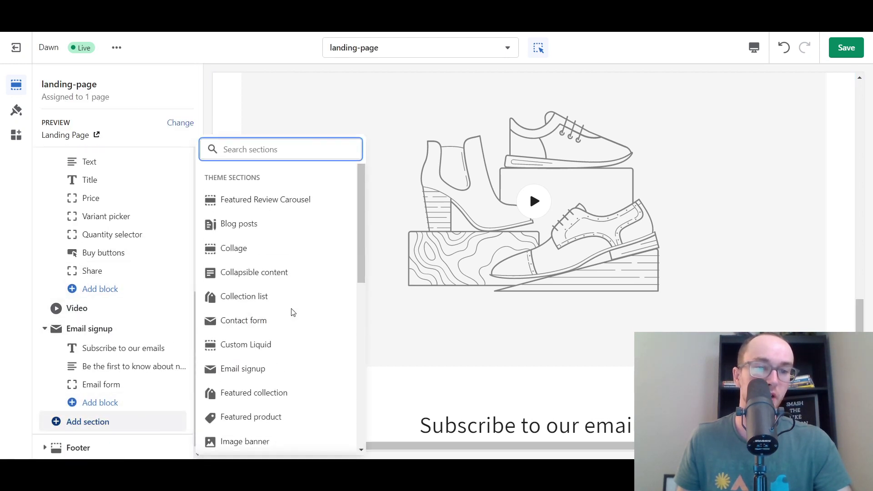
scroll(358, 276, down, 1)
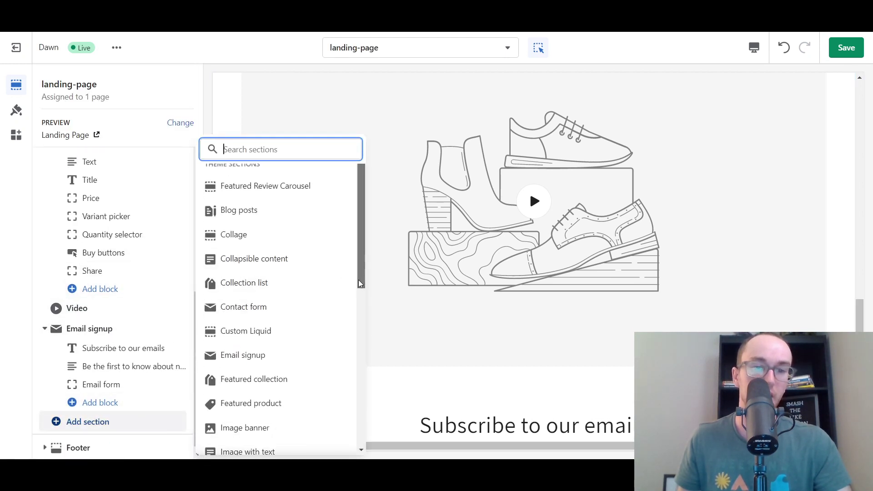
click(295, 283)
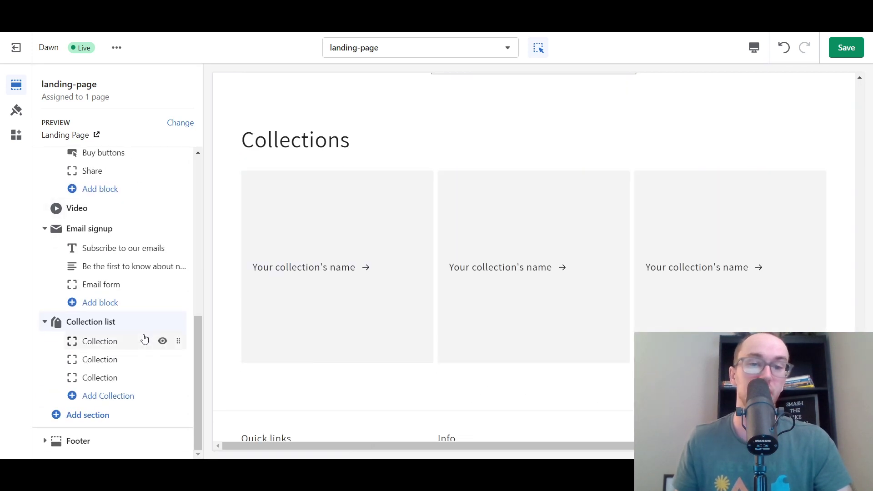
click(122, 347)
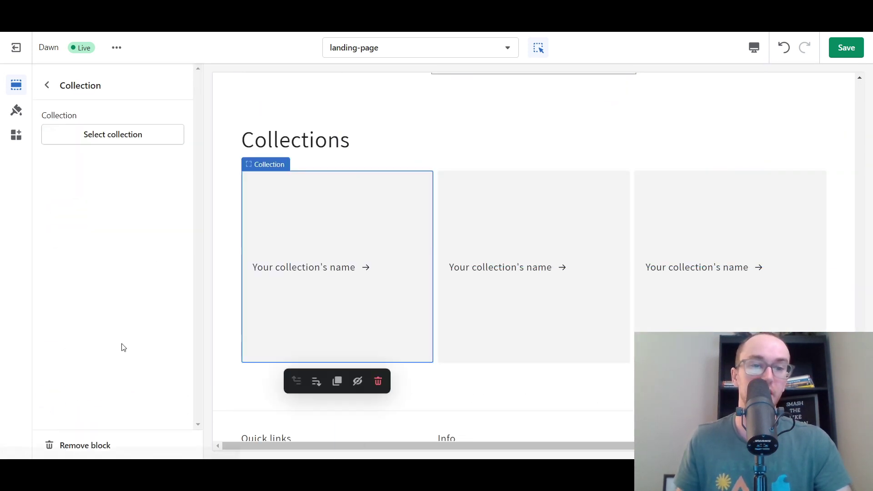
click(121, 135)
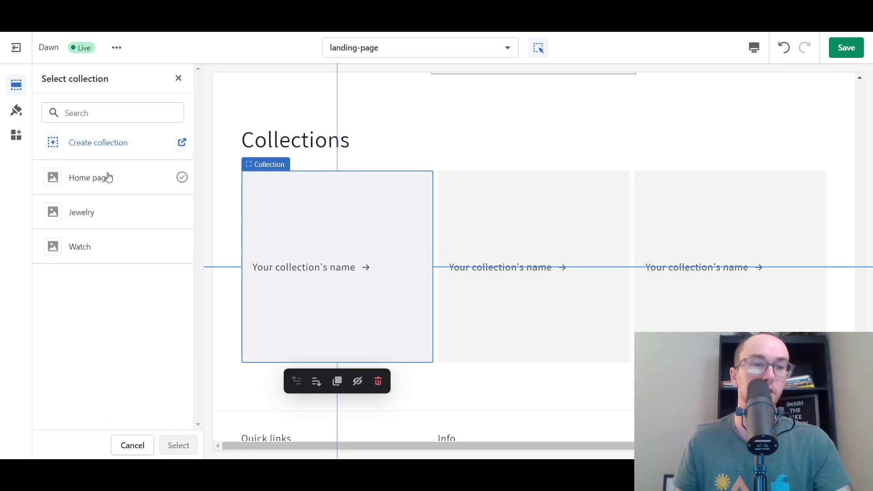
click(111, 189)
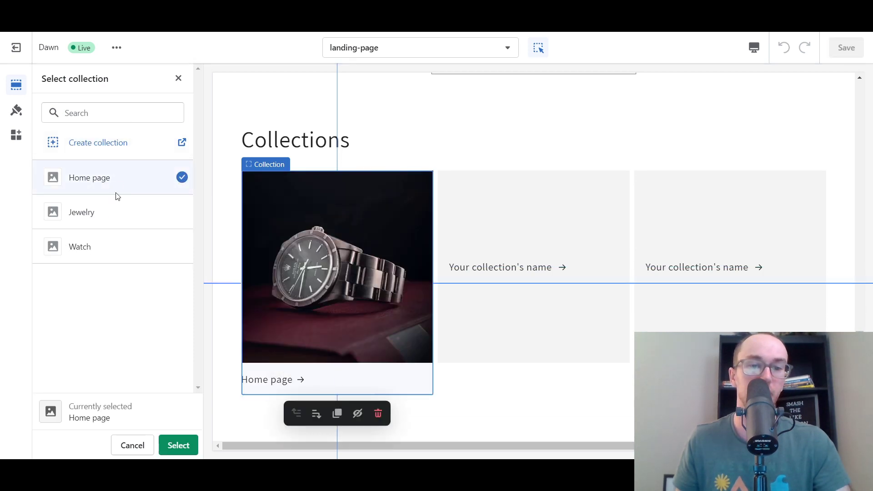
click(493, 228)
click(139, 133)
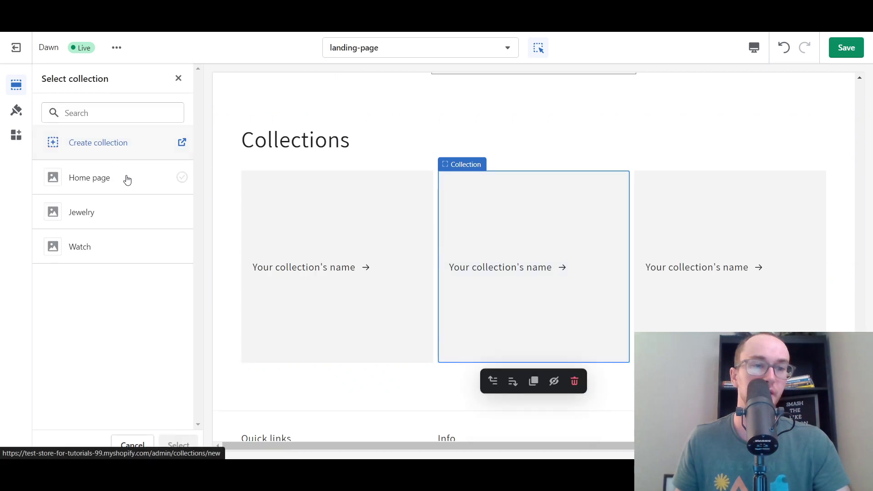
- Assign the Jewelry collection to the third collection block of the Collection list section
click(709, 273)
click(97, 140)
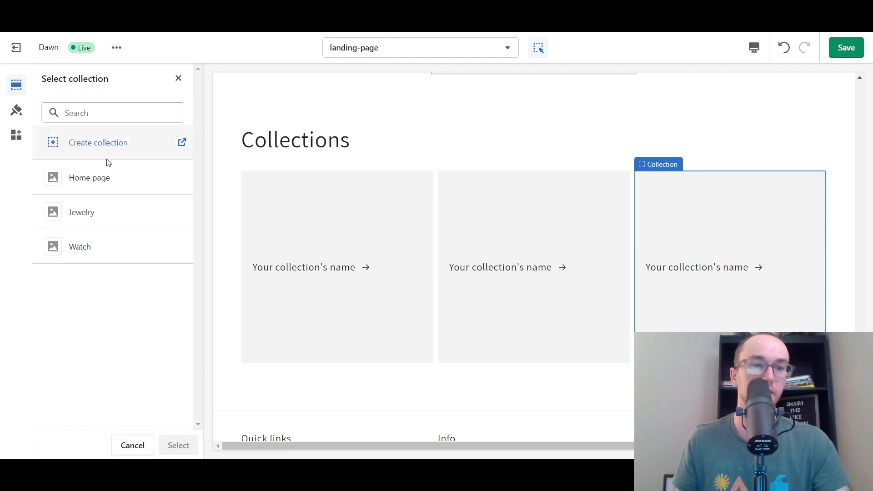
click(107, 221)
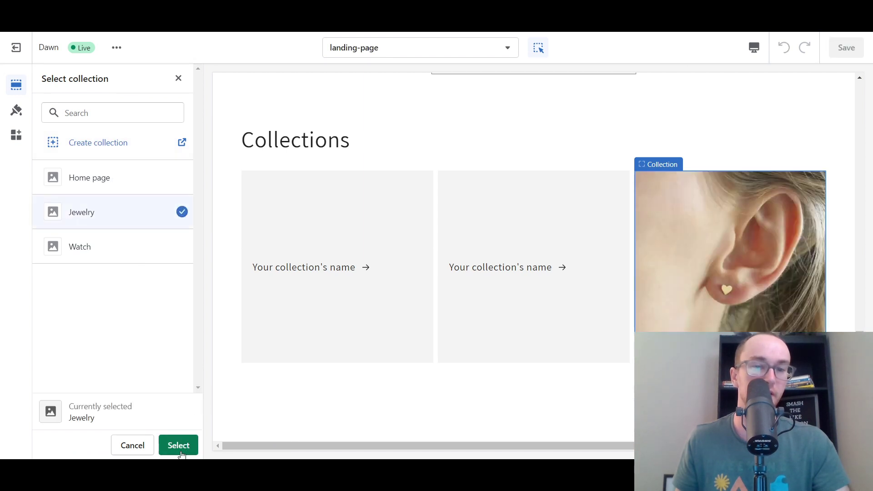
click(178, 445)
- Assign the Watch collection to the second collection block of the Collection list section
click(505, 225)
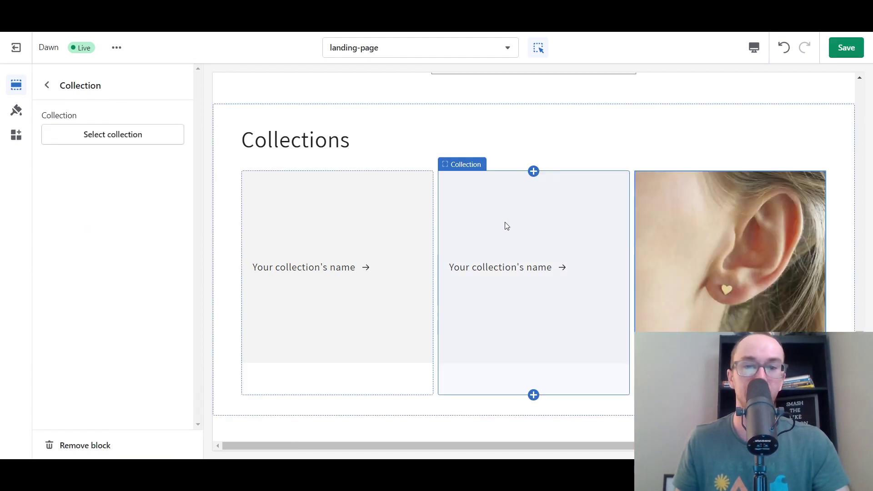
click(160, 135)
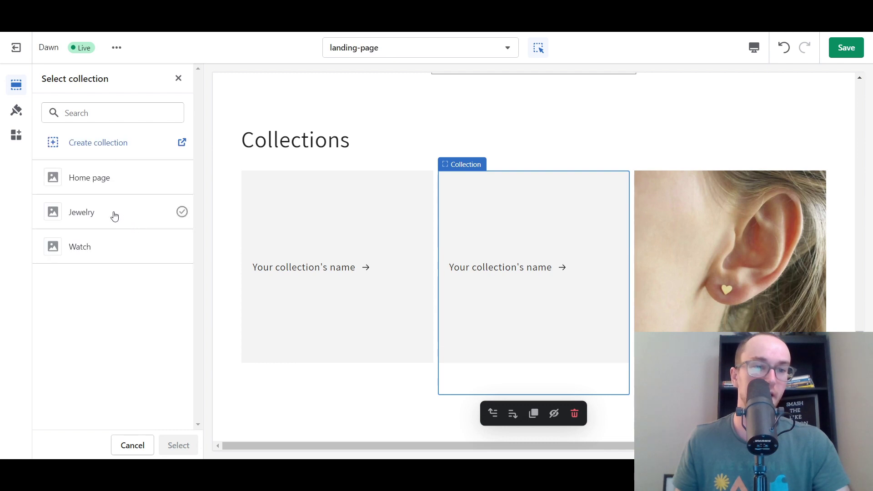
click(107, 254)
click(179, 445)
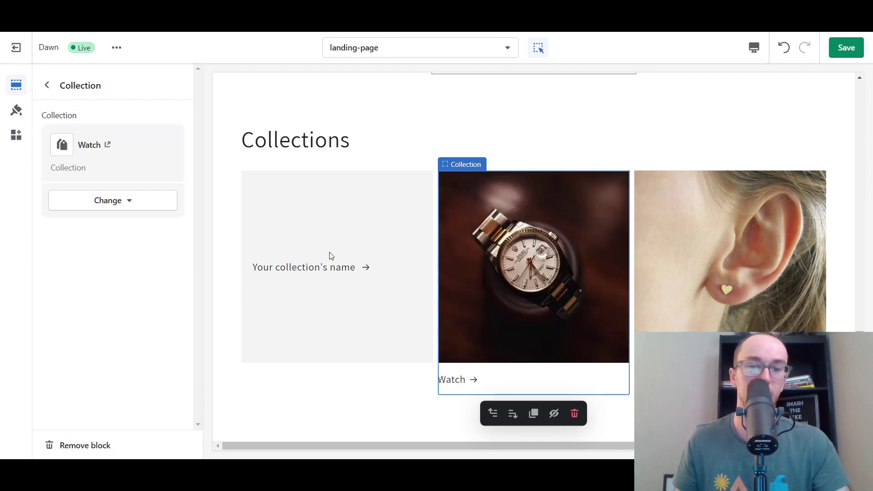
- Assign the Home page collection to the first collection block of the Collection list section
click(336, 246)
click(107, 135)
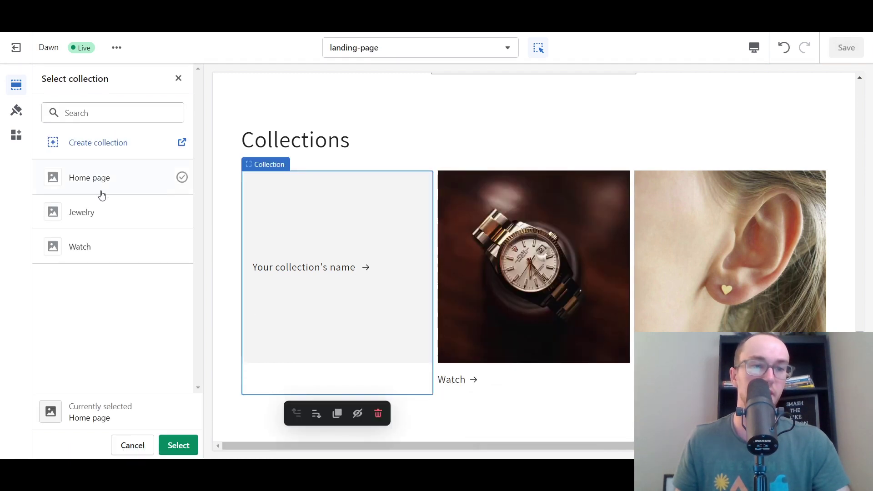
click(91, 178)
click(173, 445)
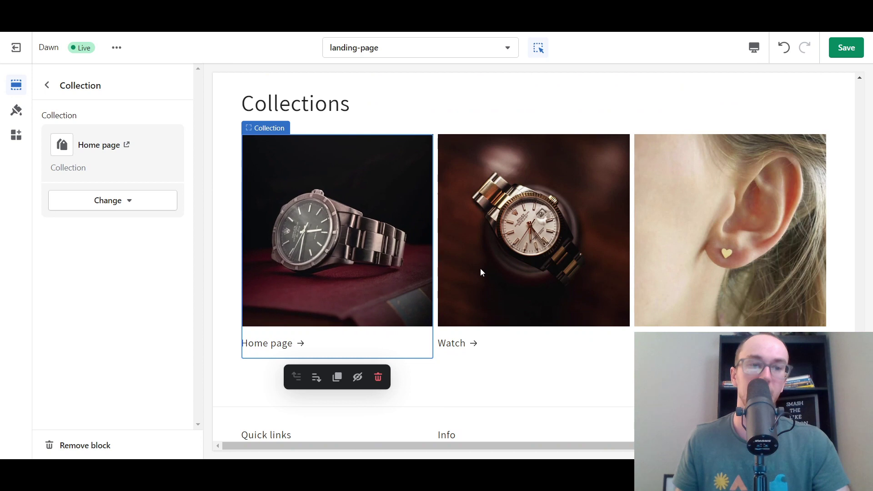
- Add a Collage section to the template below the Collection list section and look over its layout
click(45, 86)
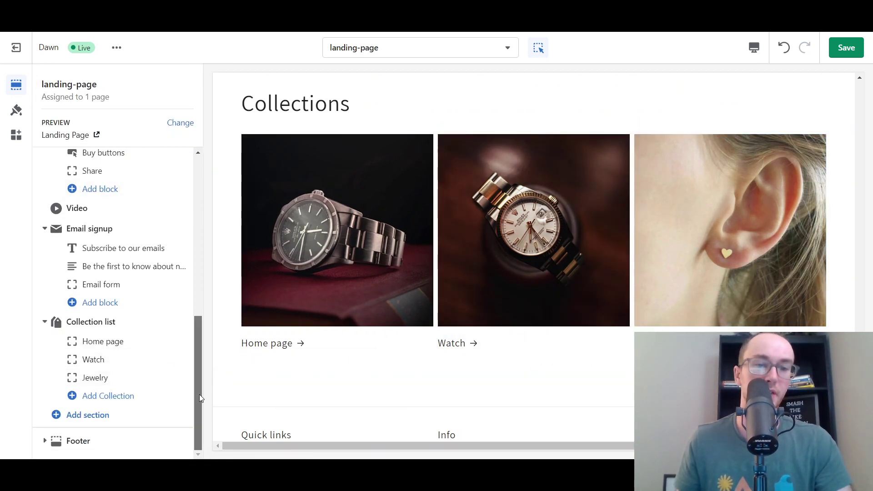
scroll(199, 391, up, 1)
click(91, 425)
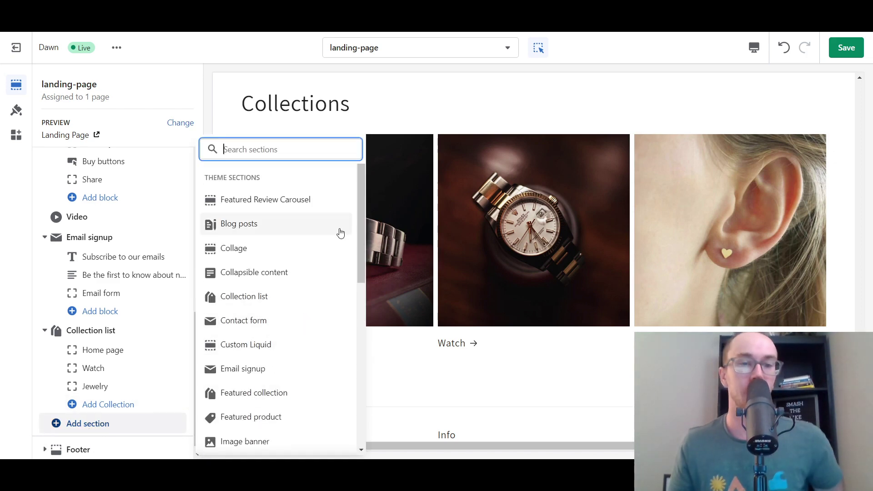
click(304, 247)
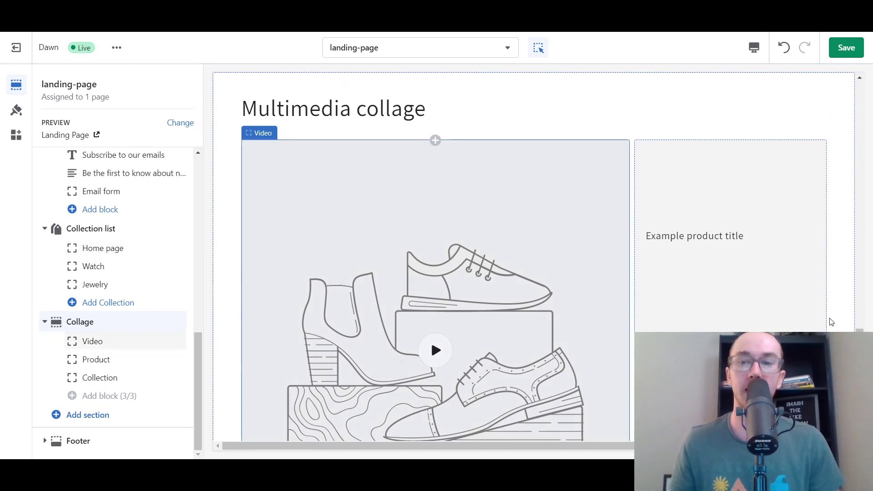
scroll(831, 322, down, 5)
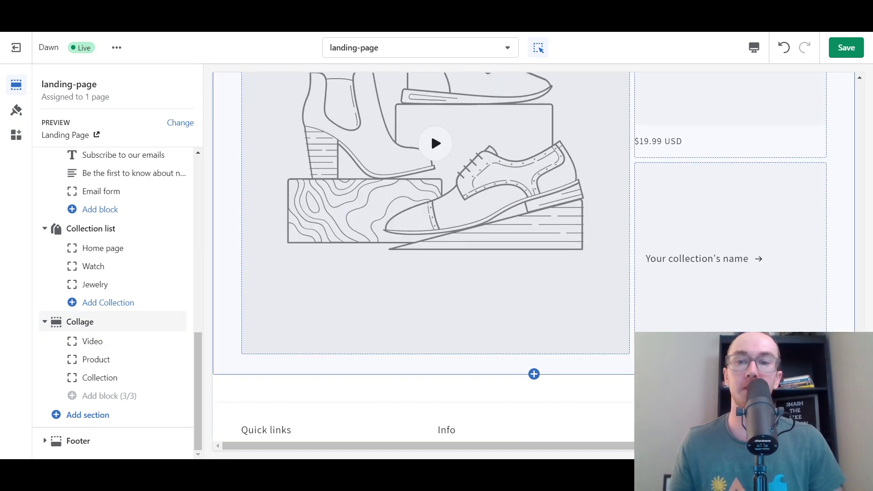
scroll(430, 331, up, 5)
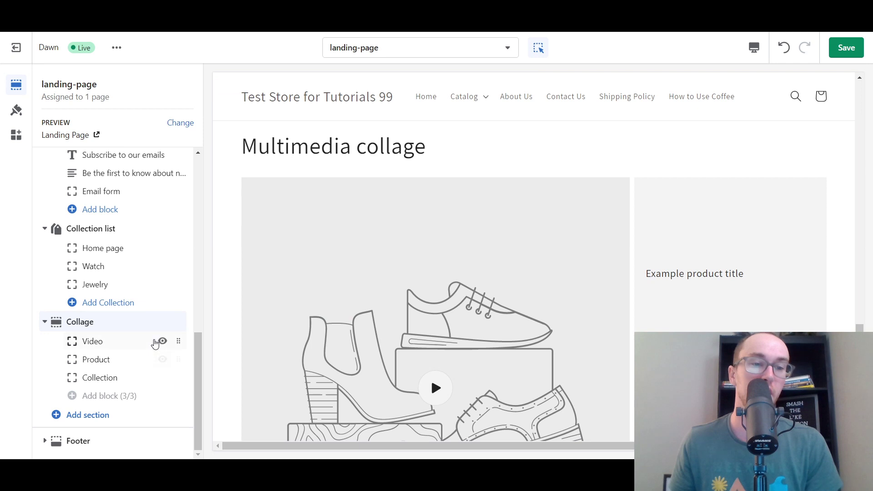
- Remove the Collage section from the landing-page template
click(141, 324)
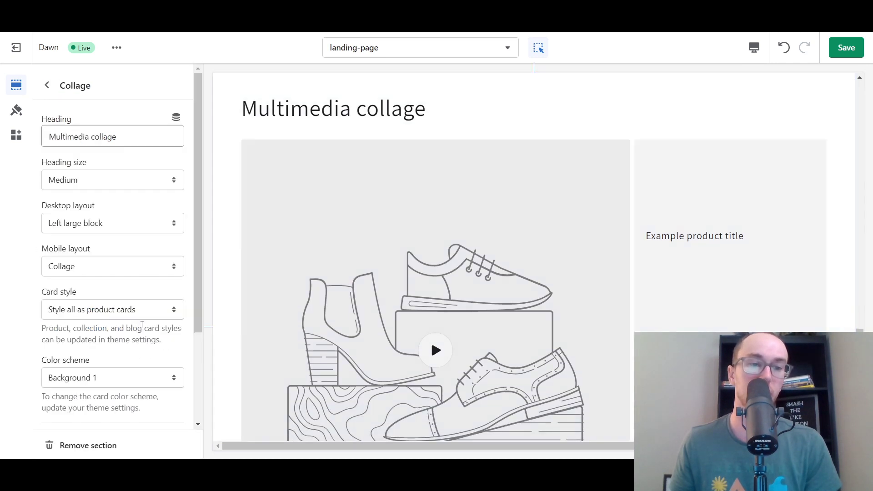
scroll(141, 338, down, 3)
click(107, 444)
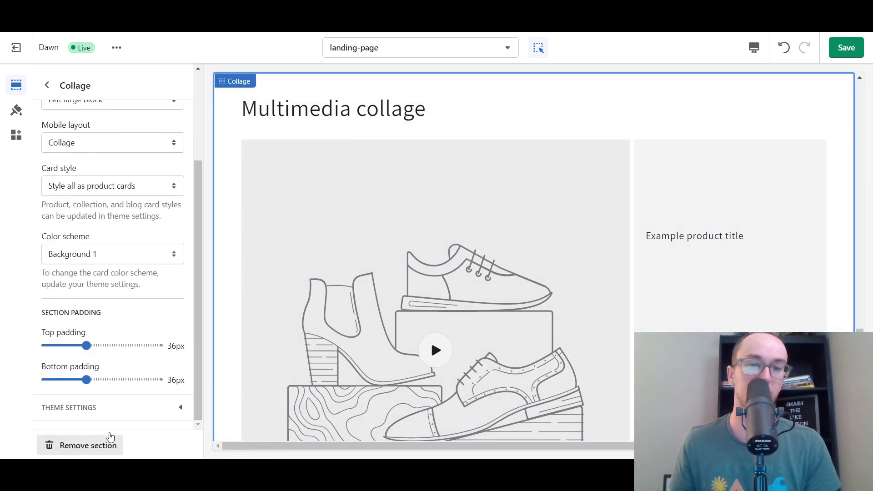
scroll(223, 333, up, 5)
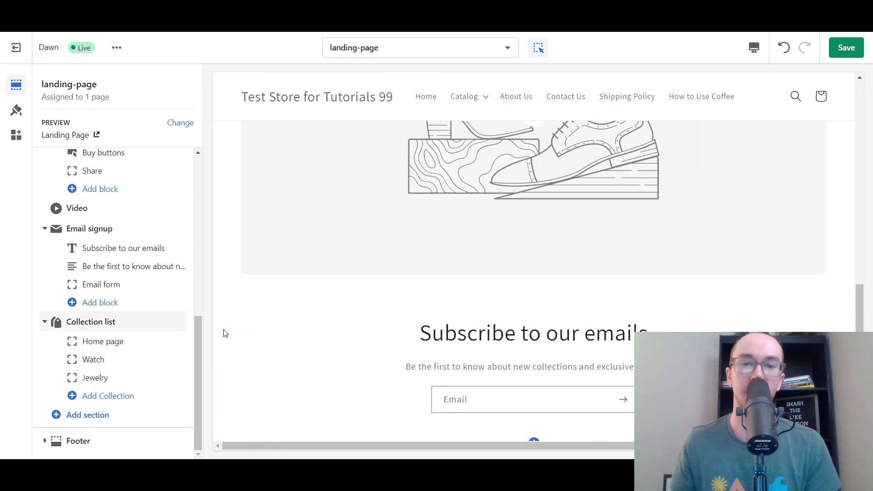
- Add a Collapsible content section below the Collection list section and set its heading to FAQ
click(80, 416)
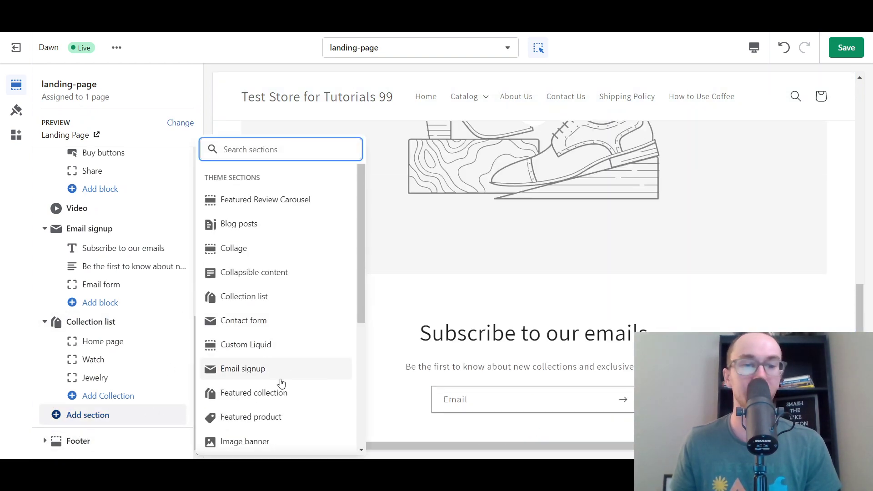
click(294, 276)
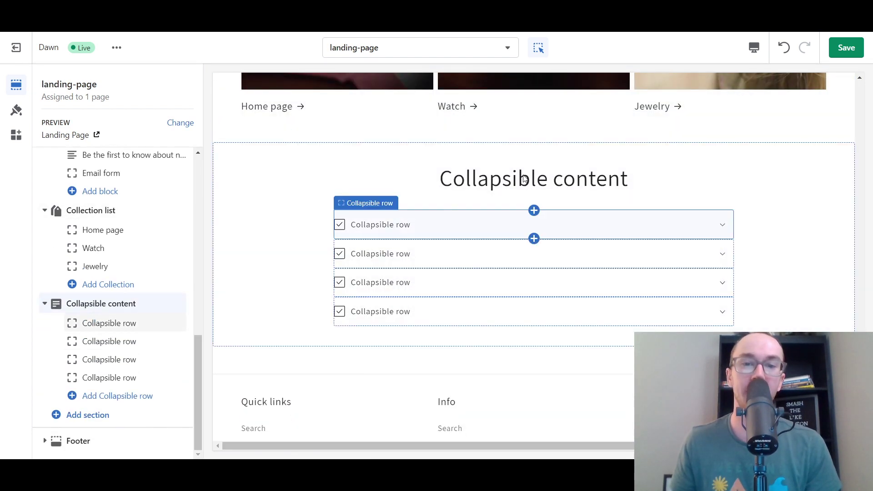
click(88, 307)
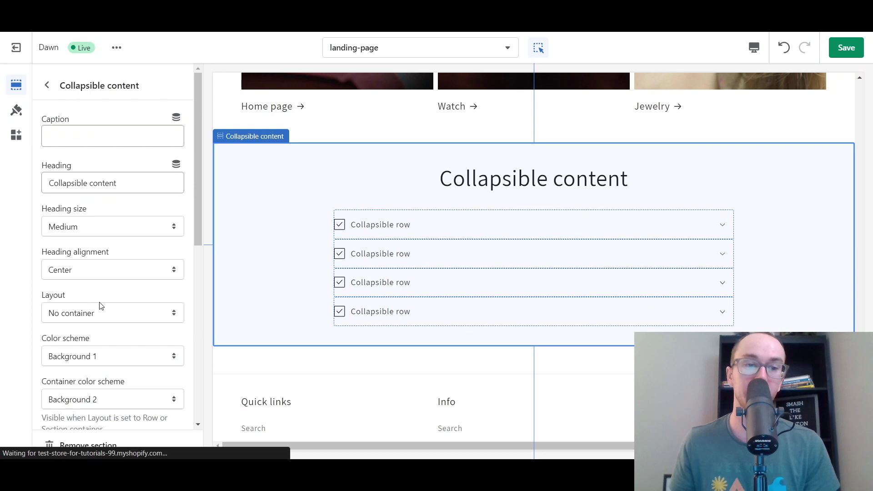
scroll(127, 237, down, 3)
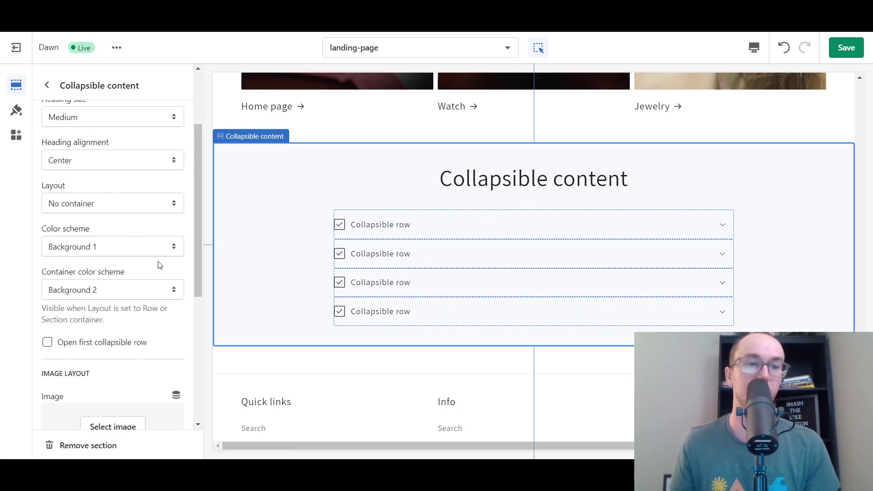
scroll(99, 218, up, 3)
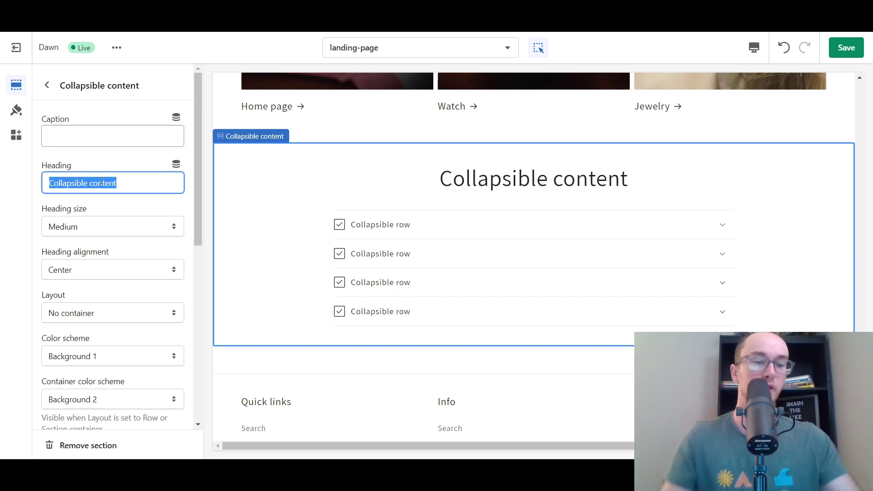
text(FAQ)
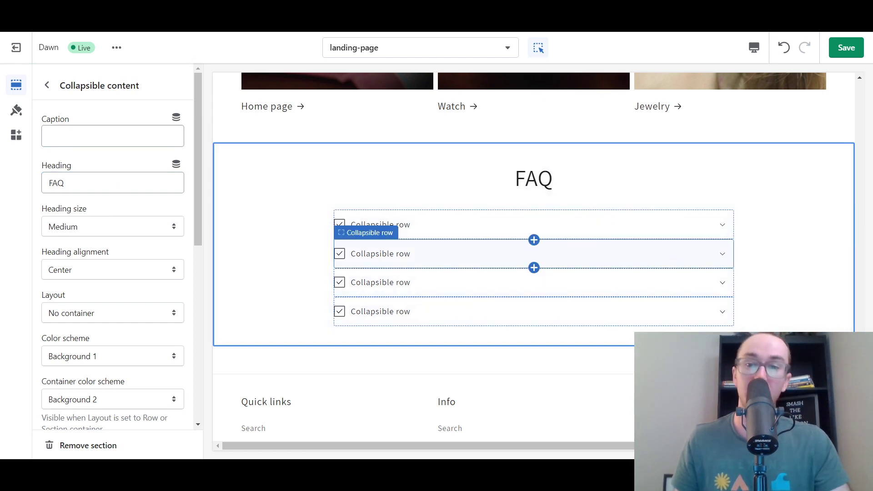
- Remove the Collection list section from the landing-page template
scroll(532, 236, up, 4)
scroll(867, 322, up, 4)
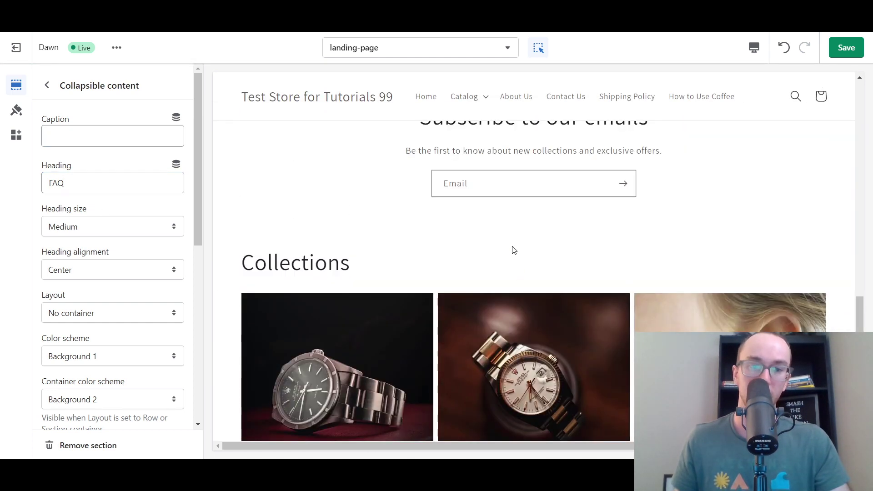
click(505, 267)
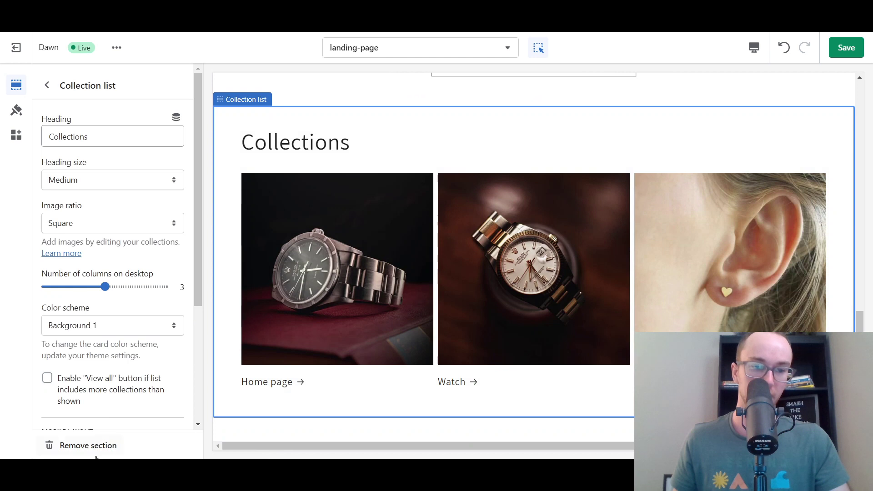
click(88, 446)
- Move the Collapsible content section above the Email signup section, directly below the Video section
scroll(524, 284, up, 3)
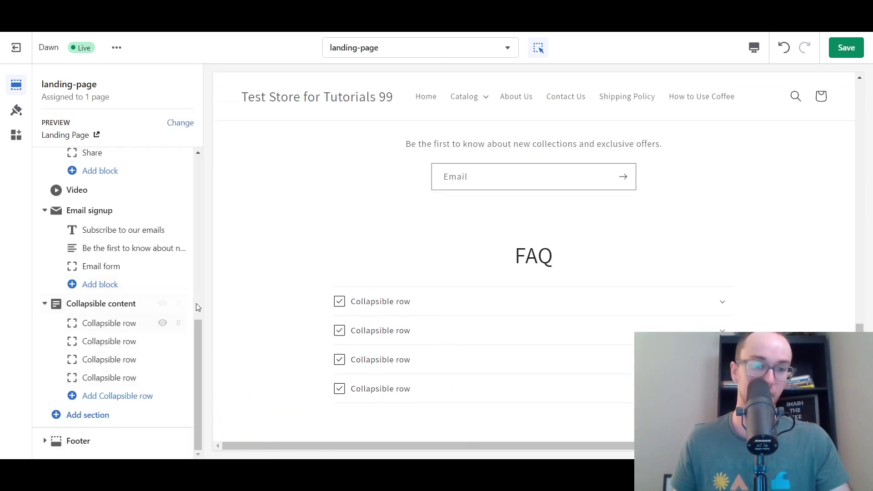
drag(179, 303, 185, 275)
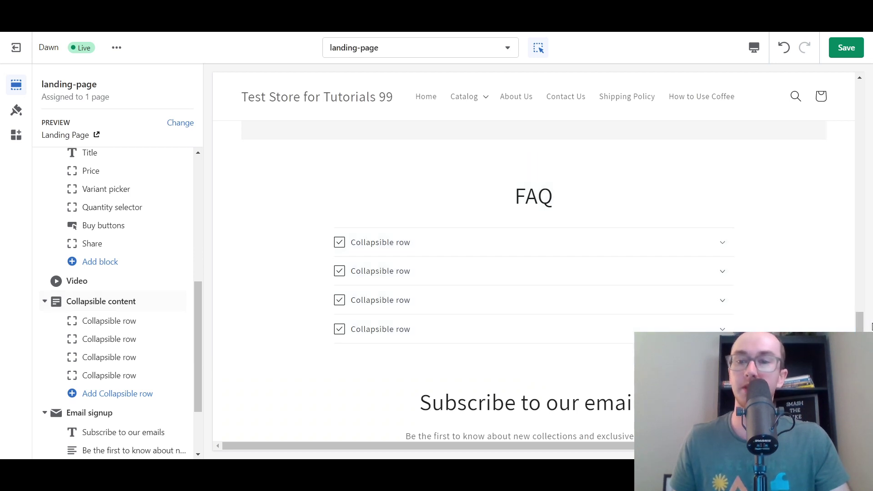
scroll(860, 330, down, 1)
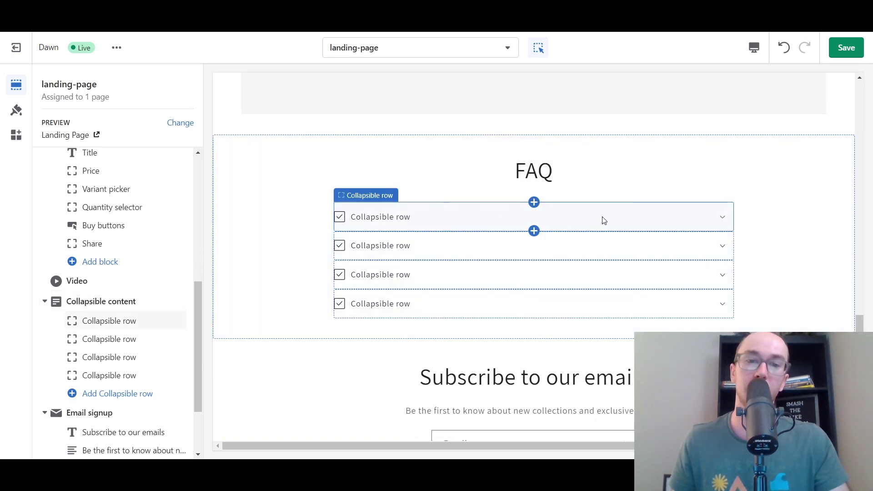
- Look over the settings of the first three collapsible rows in the FAQ section and save the template
click(706, 217)
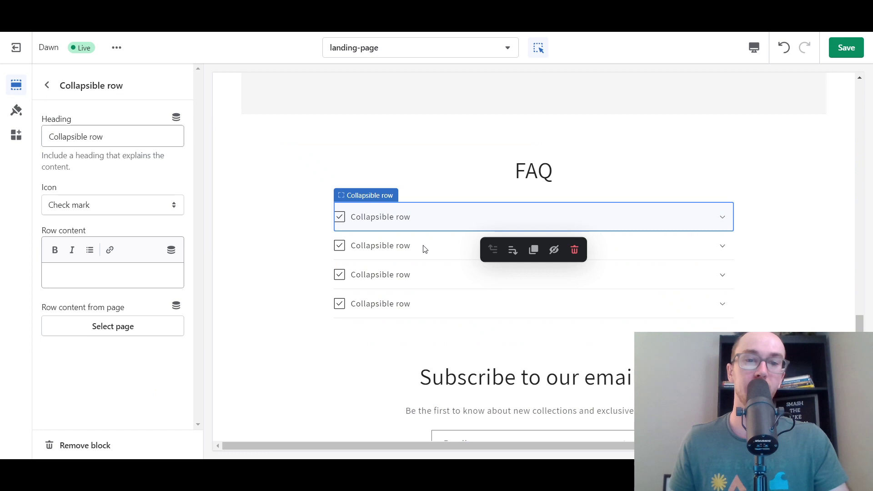
click(428, 251)
click(427, 281)
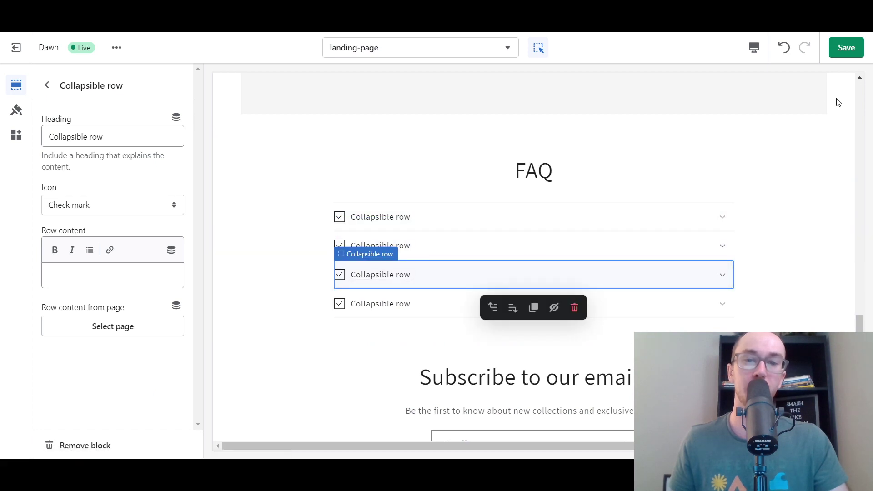
click(844, 48)
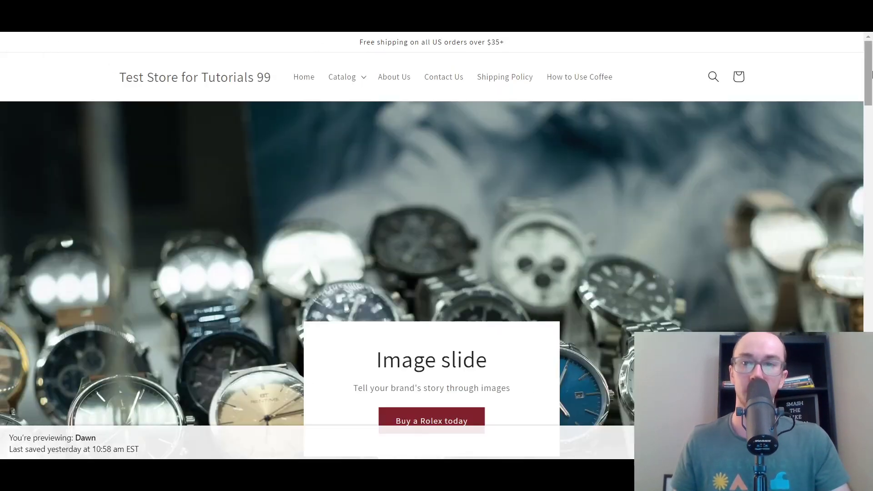
- Examine the slideshow image, text box and button at the start of the landing page preview
scroll(870, 82, down, 1)
scroll(871, 82, down, 7)
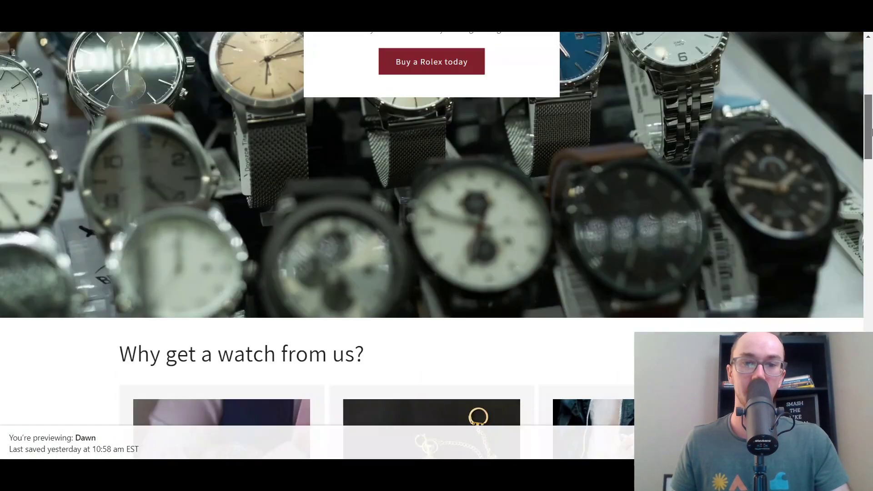
scroll(871, 63, up, 8)
scroll(869, 52, down, 4)
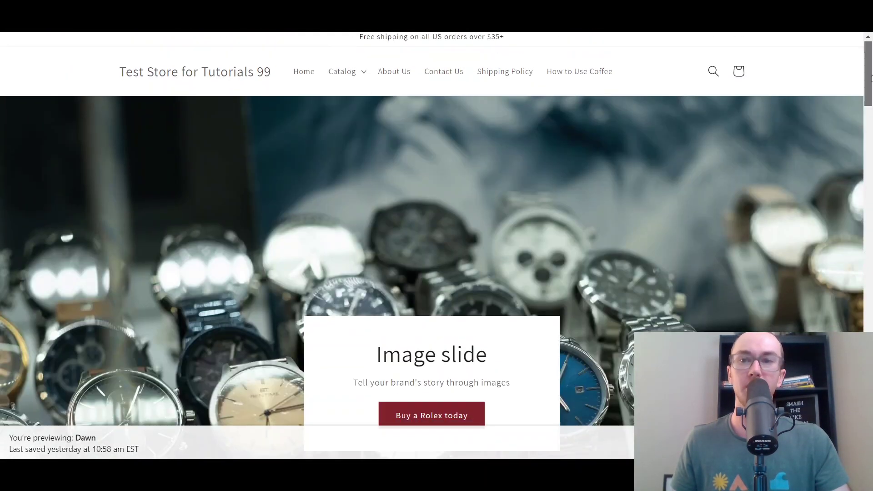
scroll(864, 87, up, 4)
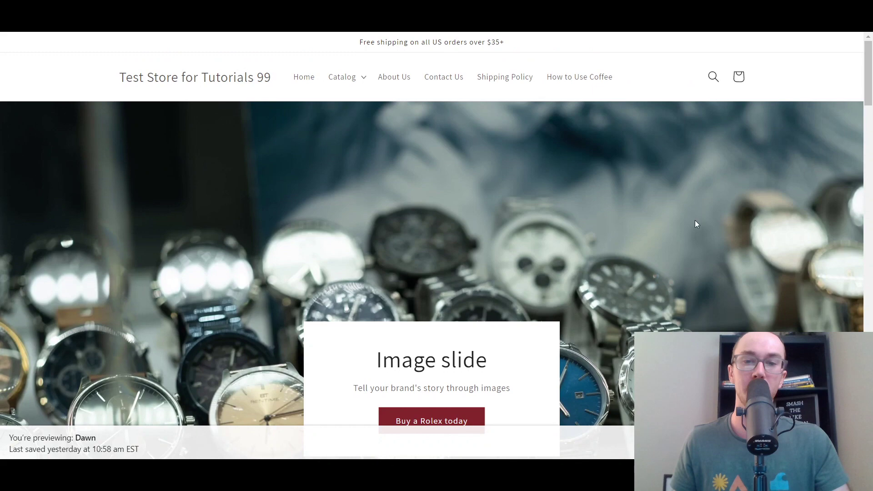
scroll(871, 95, down, 6)
scroll(870, 104, up, 6)
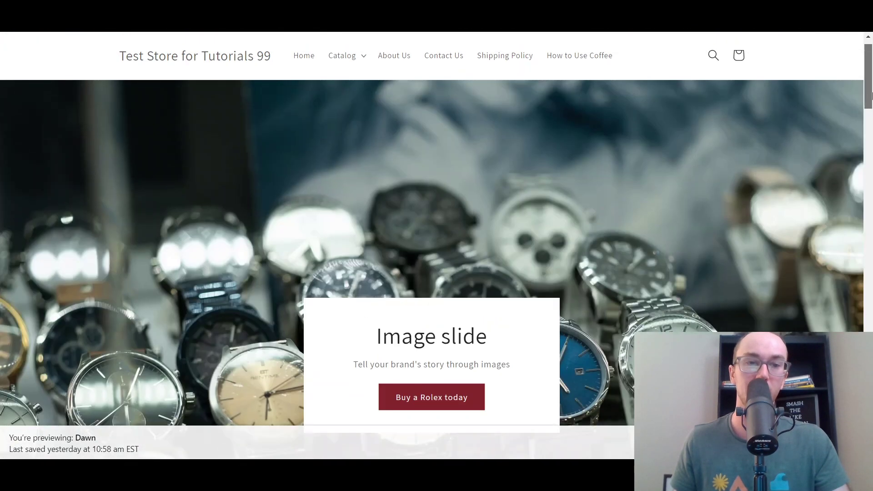
scroll(870, 120, down, 3)
scroll(871, 119, down, 1)
scroll(870, 120, up, 4)
scroll(871, 122, down, 4)
scroll(871, 122, up, 4)
scroll(871, 121, down, 4)
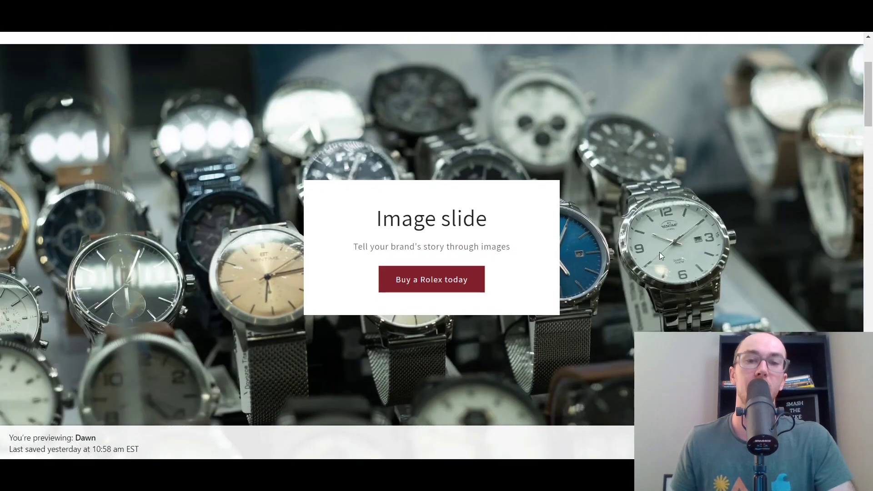
- Examine the "Why get a watch from us?" columns and their button in the preview, comparing them with the slideshow
scroll(487, 279, down, 8)
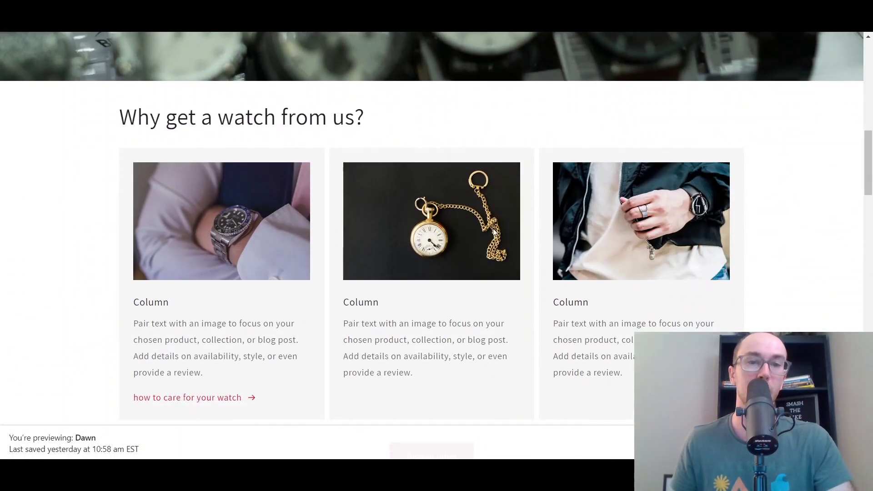
scroll(267, 263, down, 1)
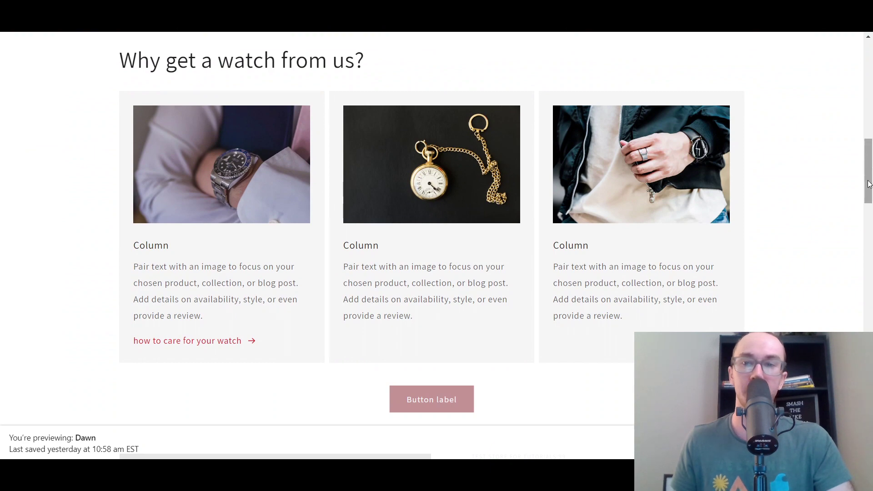
scroll(413, 271, down, 2)
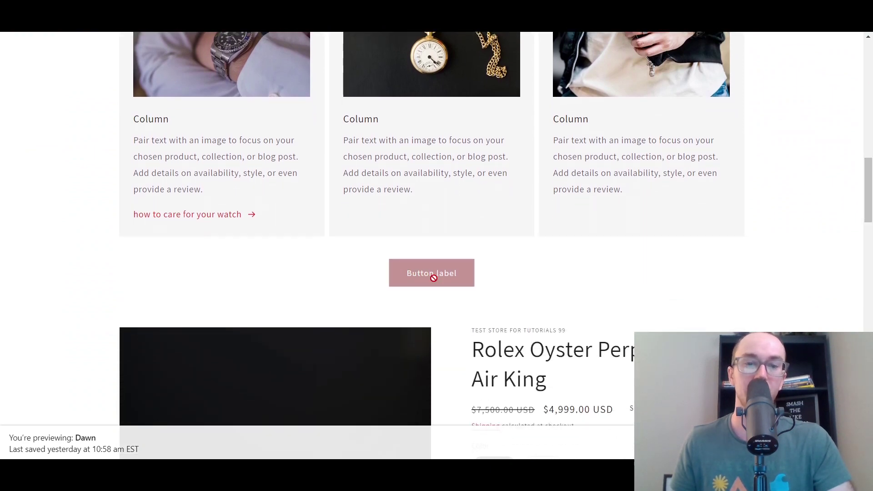
scroll(306, 223, up, 10)
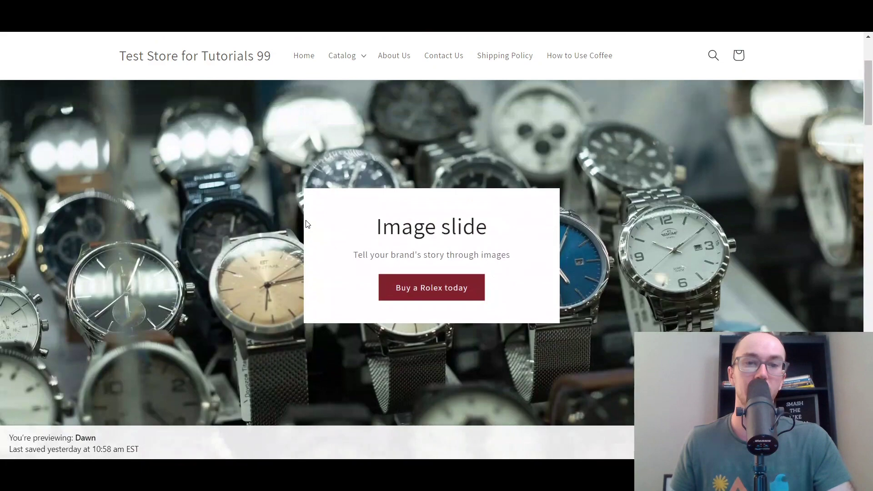
scroll(306, 223, down, 10)
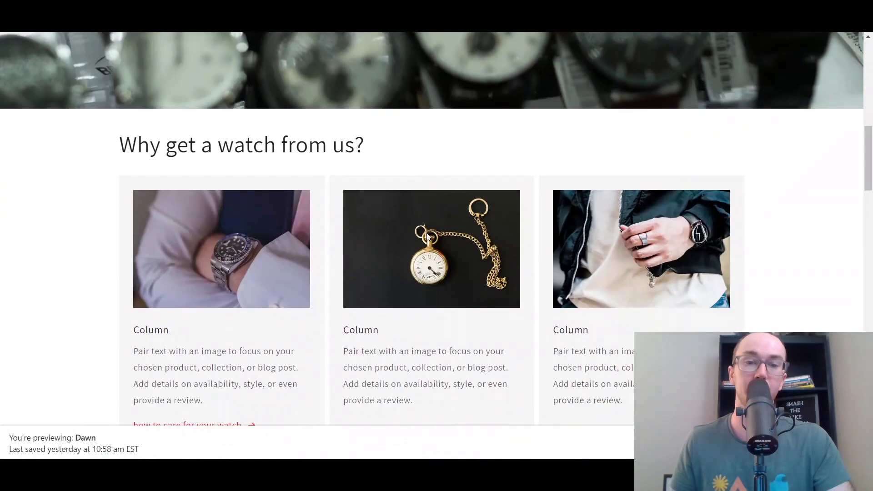
- Review the featured product, video and FAQ sections in the landing page preview
scroll(427, 236, down, 7)
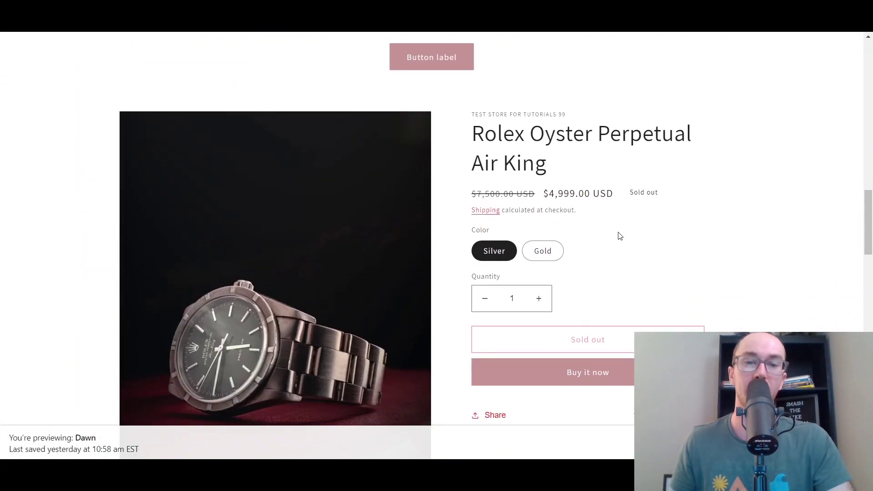
scroll(619, 236, down, 2)
scroll(453, 245, up, 3)
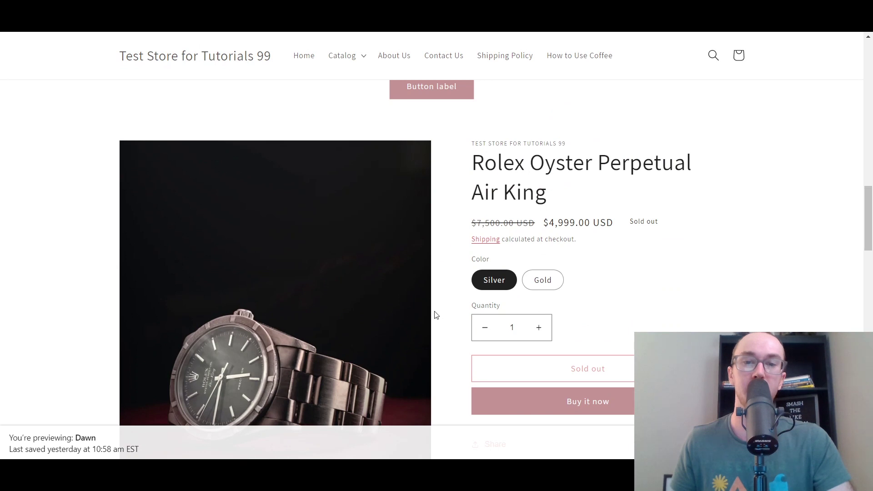
scroll(436, 315, down, 10)
scroll(437, 320, down, 6)
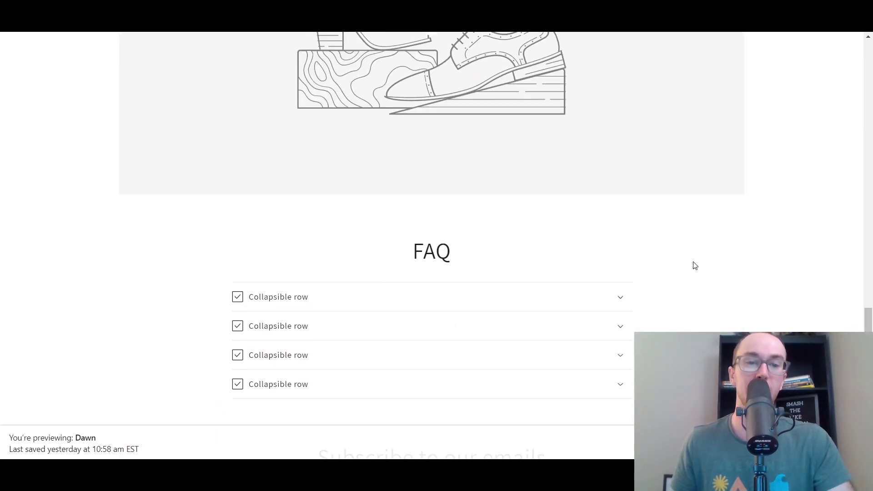
- Expand and collapse the first three collapsible rows of the FAQ section in the landing page preview
click(621, 254)
scroll(682, 252, down, 3)
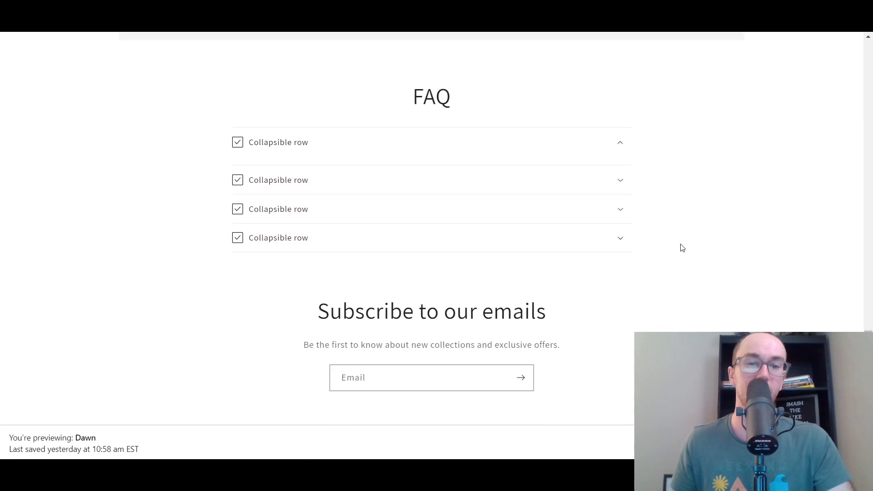
click(620, 142)
click(618, 171)
click(618, 172)
click(620, 201)
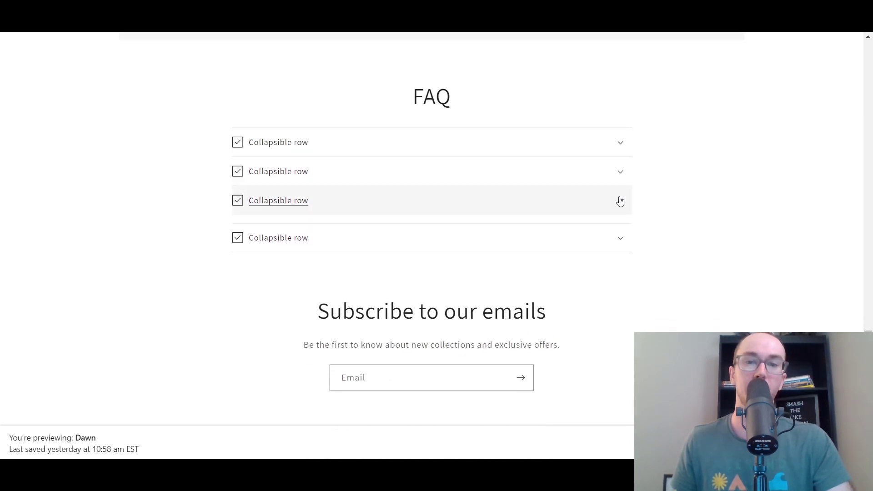
click(620, 201)
- Check the email signup section and the footer in the preview, and return to the slideshow
scroll(432, 245, down, 3)
scroll(431, 275, down, 3)
scroll(431, 274, up, 4)
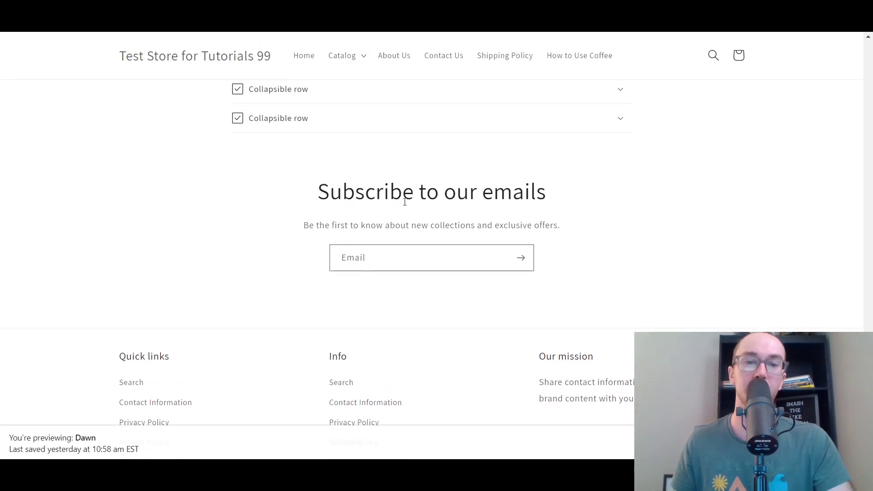
drag(869, 387, 869, 59)
scroll(854, 72, down, 12)
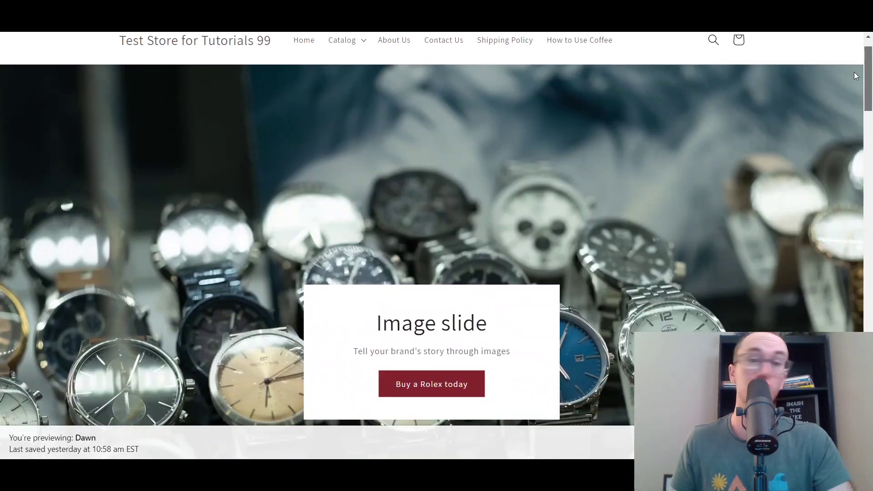
scroll(834, 166, down, 1)
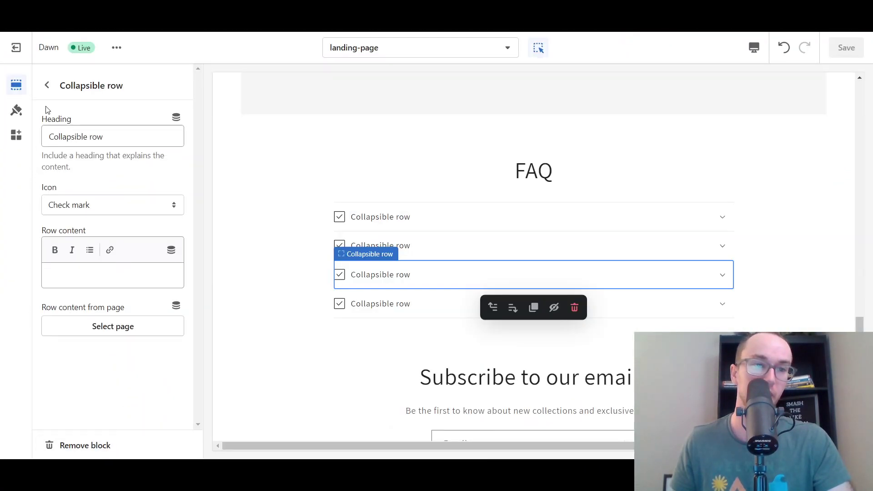
- Leave the collapsible row settings and review the whole landing page preview from the slideshow down past the featured product
click(50, 84)
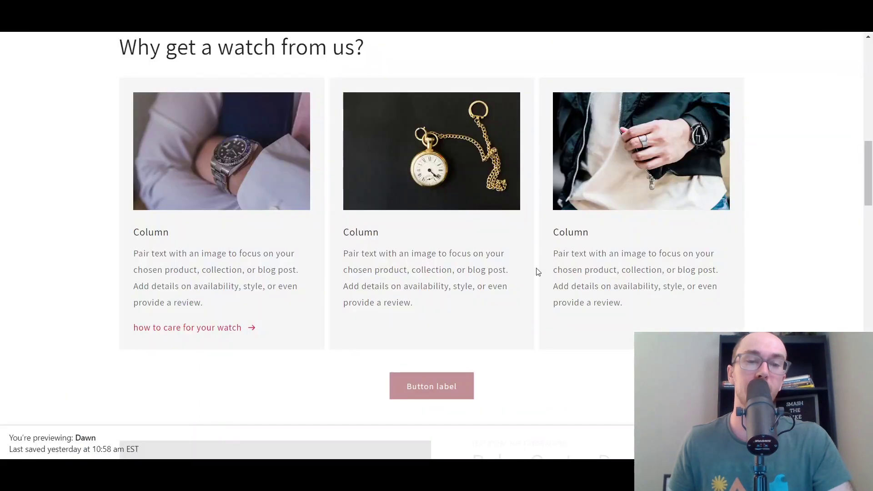
scroll(536, 272, up, 10)
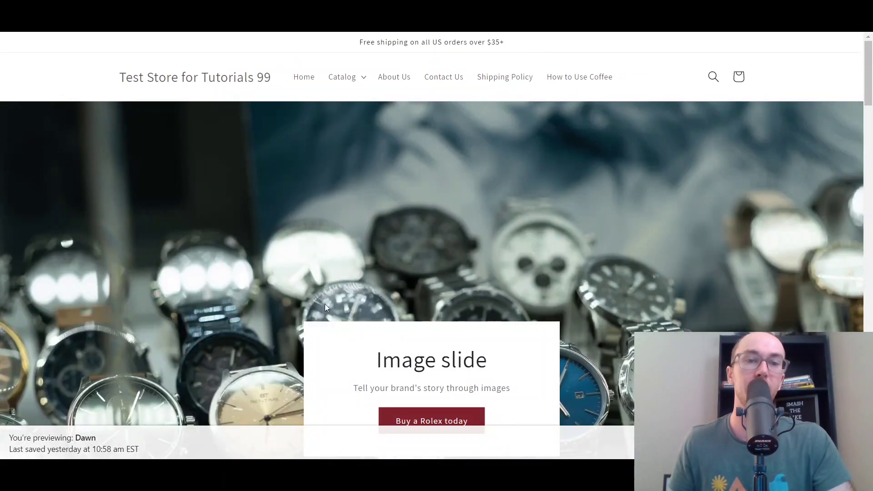
scroll(577, 295, down, 15)
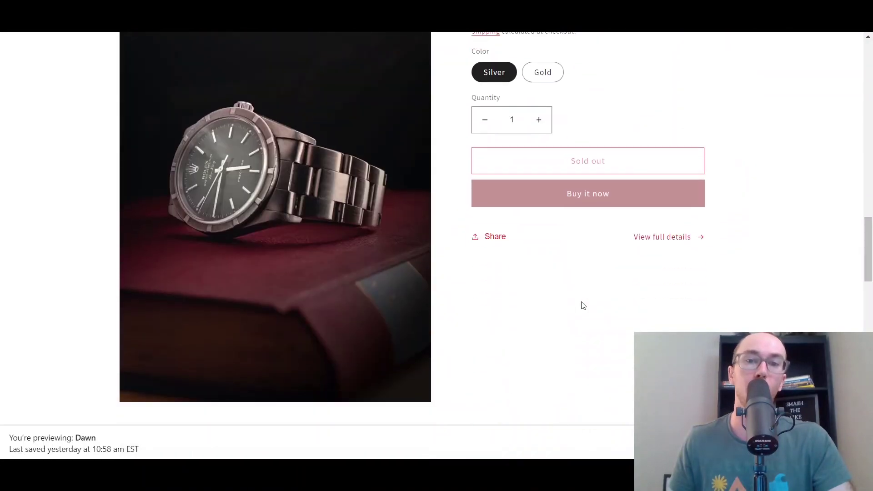
scroll(583, 305, down, 8)
scroll(582, 307, up, 15)
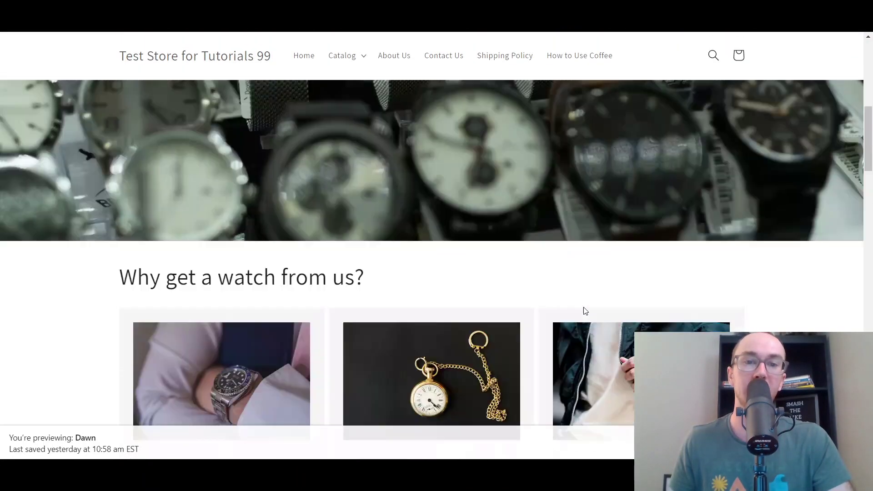
scroll(585, 311, up, 10)
drag(871, 81, 871, 207)
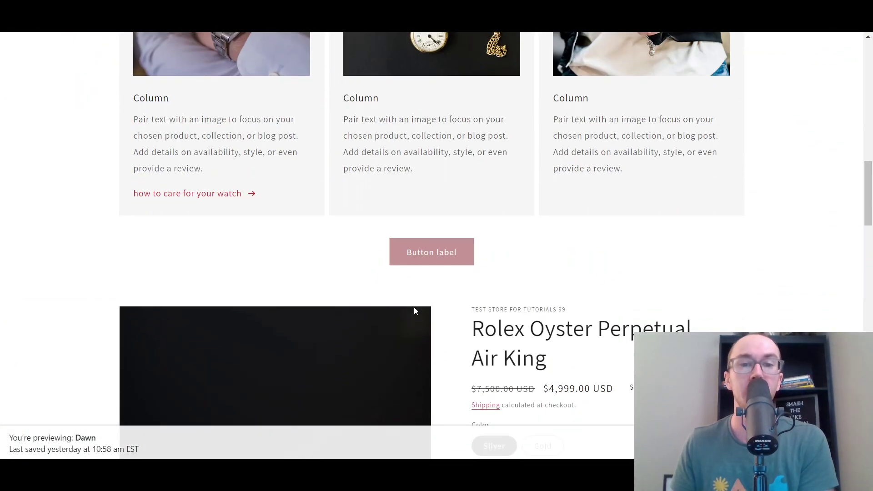
scroll(376, 244, down, 10)
scroll(374, 241, down, 3)
scroll(329, 187, up, 15)
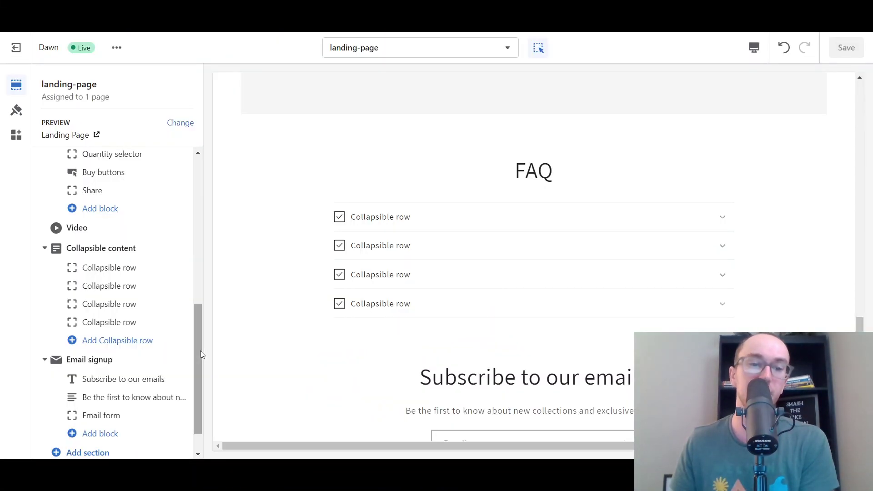
- Add a Blog posts section below Email signup and open its settings
drag(200, 350, 224, 385)
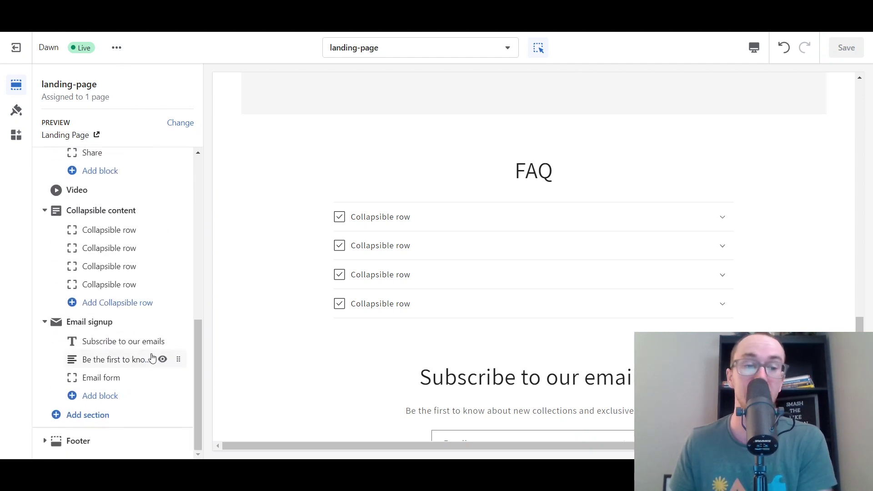
click(101, 415)
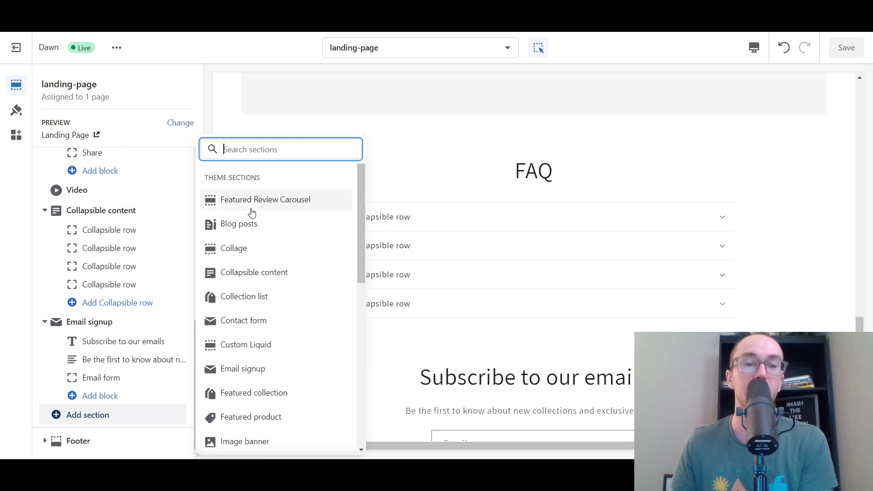
click(276, 225)
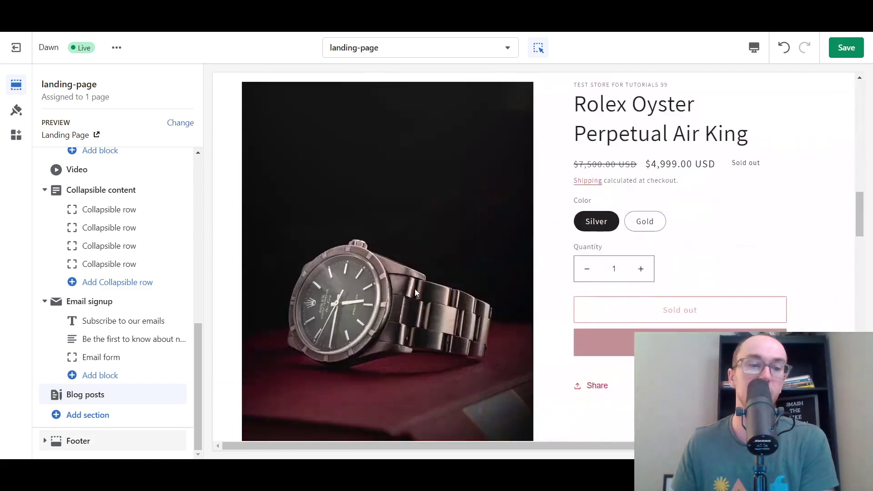
click(127, 399)
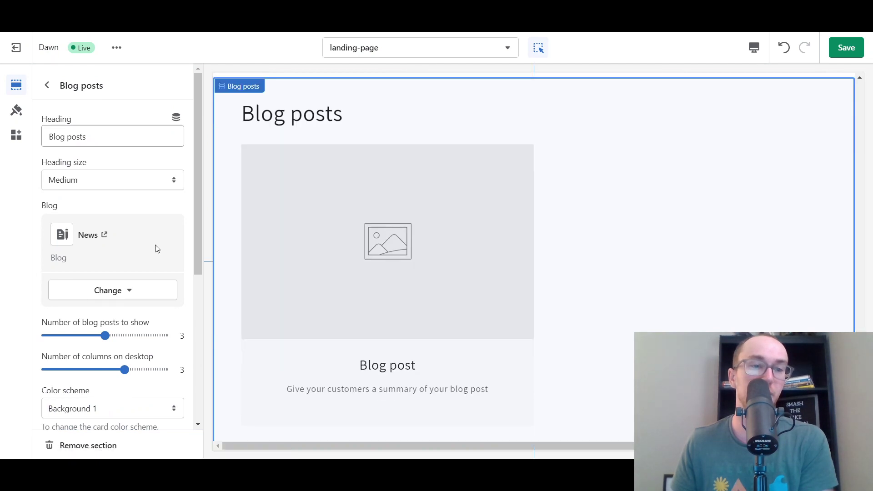
- Look over the Blog posts settings and how the section fits among the other landing page sections
scroll(155, 257, down, 1)
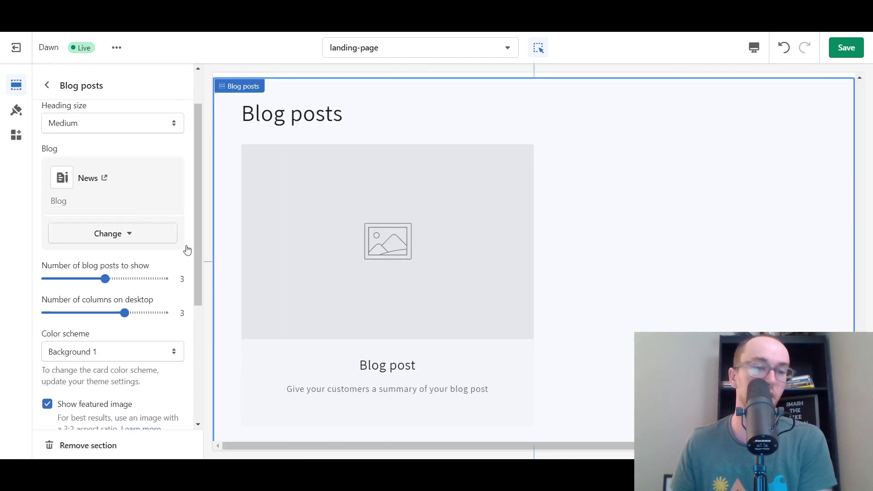
scroll(169, 337, down, 3)
scroll(169, 337, up, 4)
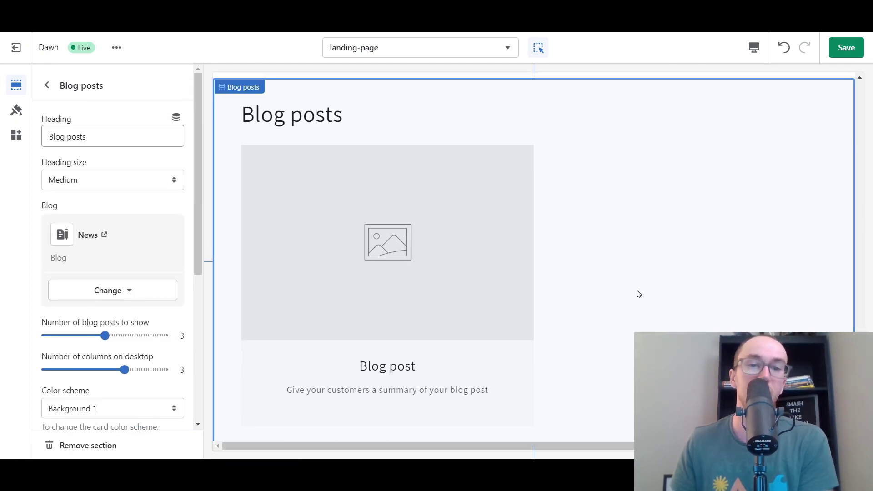
scroll(638, 293, up, 15)
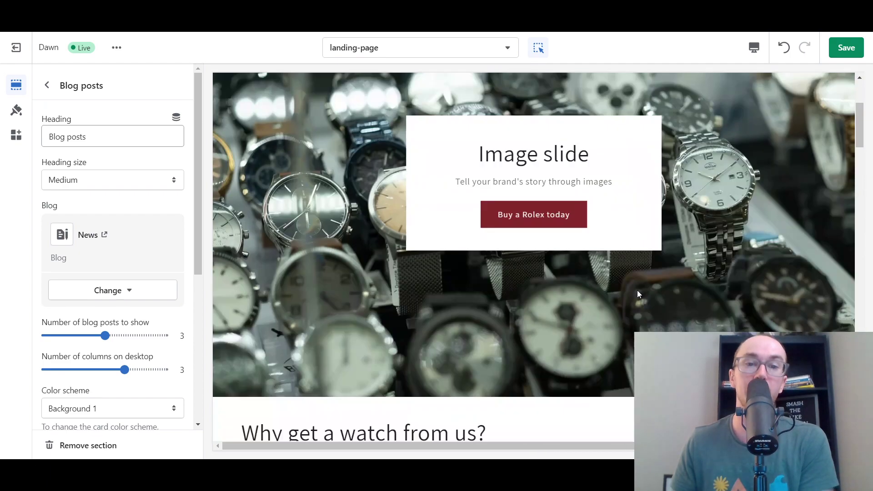
scroll(638, 294, down, 12)
scroll(637, 294, down, 10)
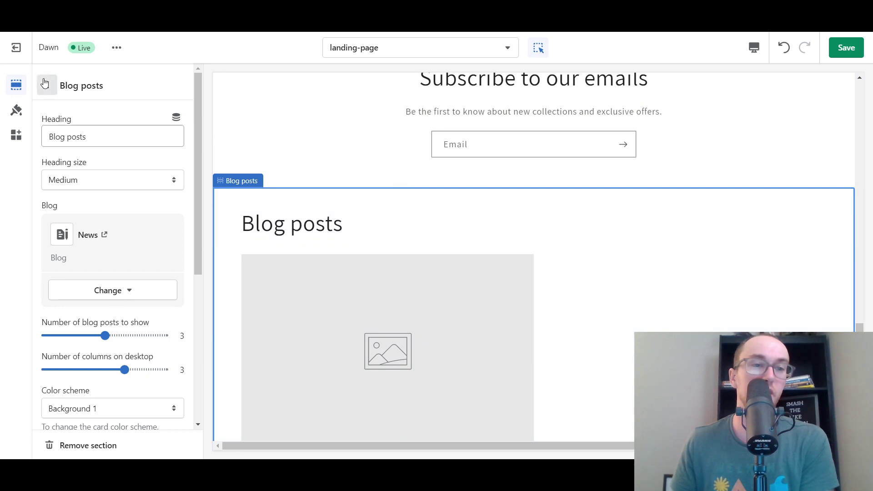
click(44, 84)
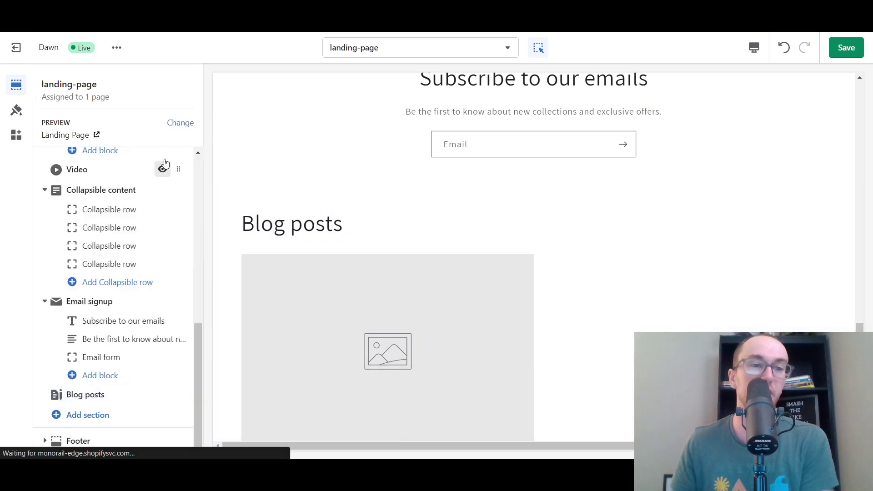
- Try a Featured Review Carousel section below Blog posts, check its settings and remove it
click(110, 414)
scroll(273, 338, down, 3)
drag(361, 279, 348, 226)
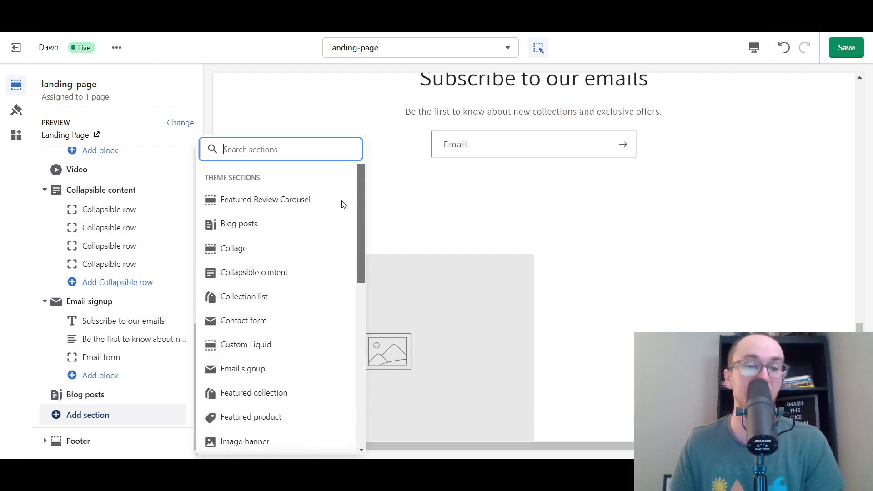
click(292, 196)
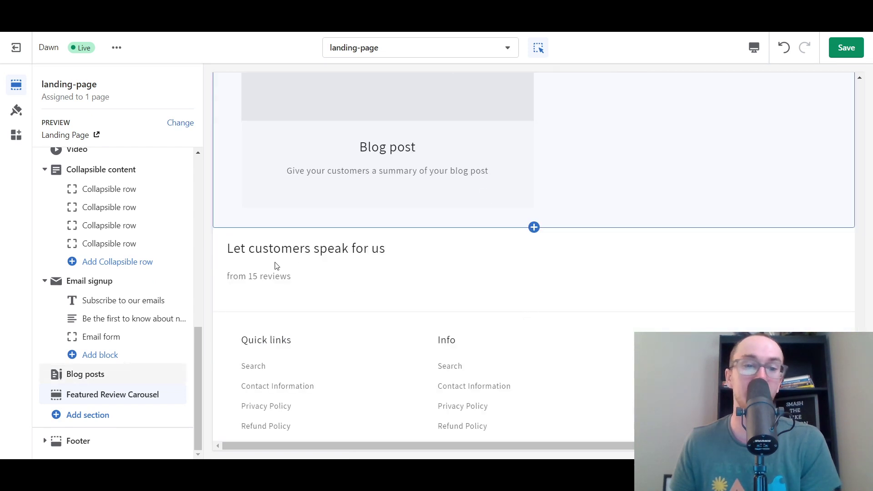
click(145, 400)
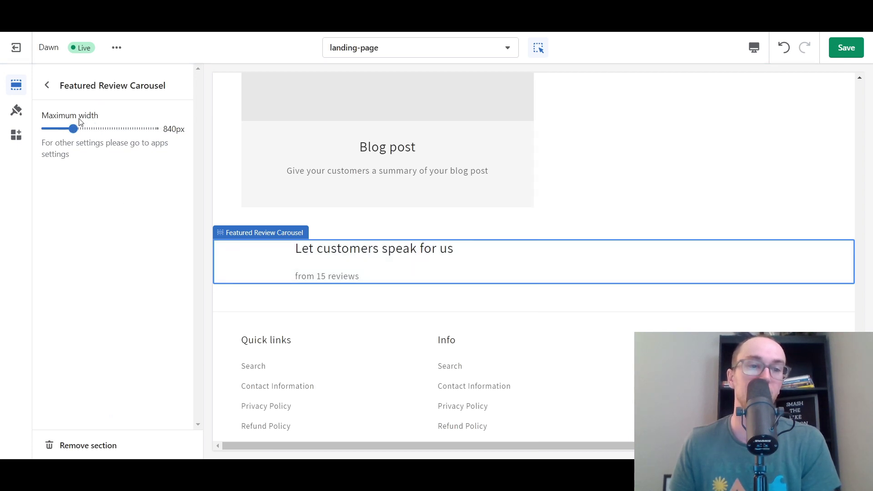
click(53, 82)
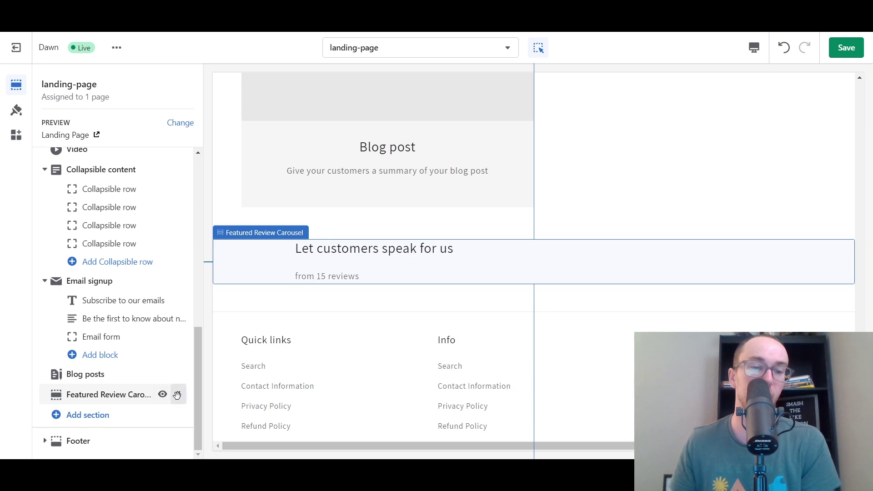
click(140, 395)
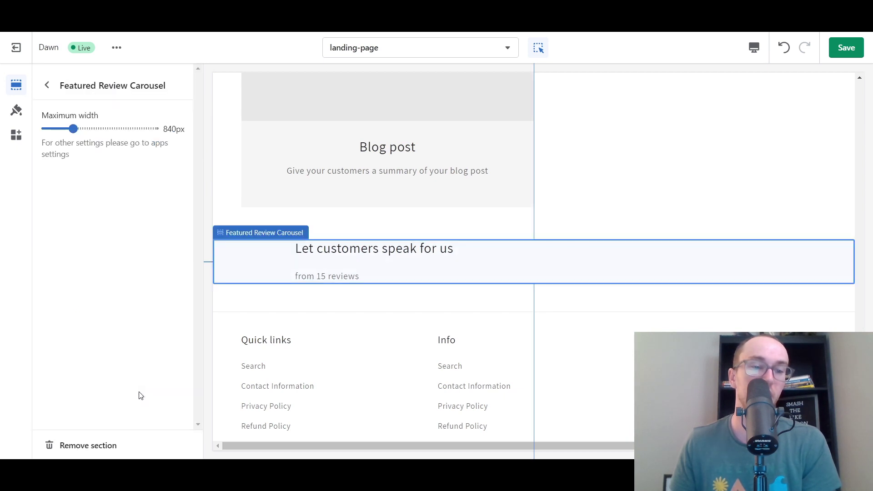
click(88, 445)
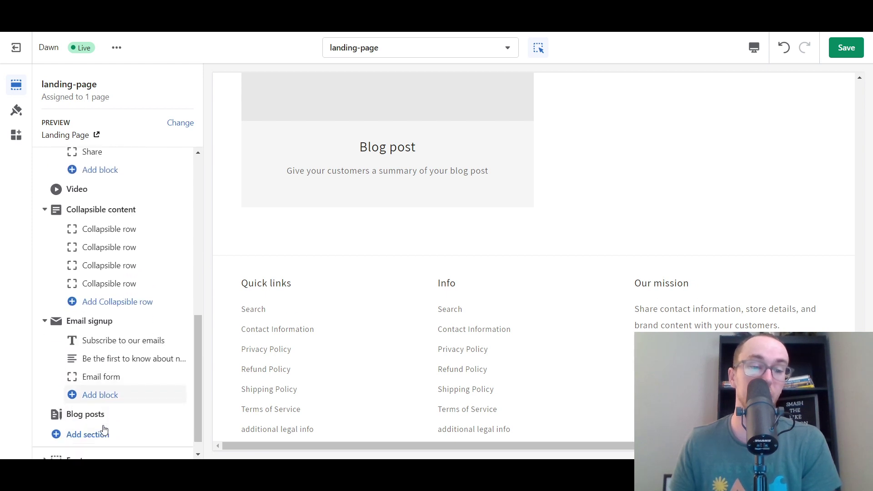
- Add an Image with text section and move it between the Slideshow and Multicolumn sections
click(106, 423)
scroll(321, 373, down, 3)
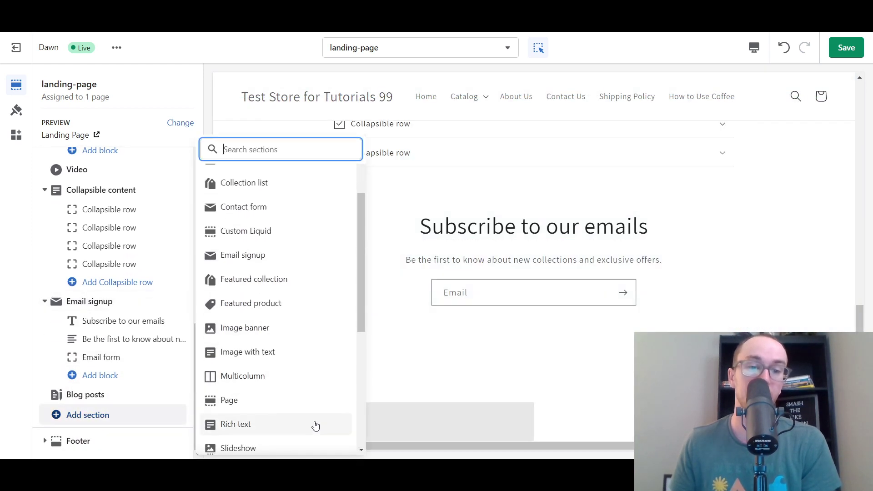
drag(362, 304, 363, 329)
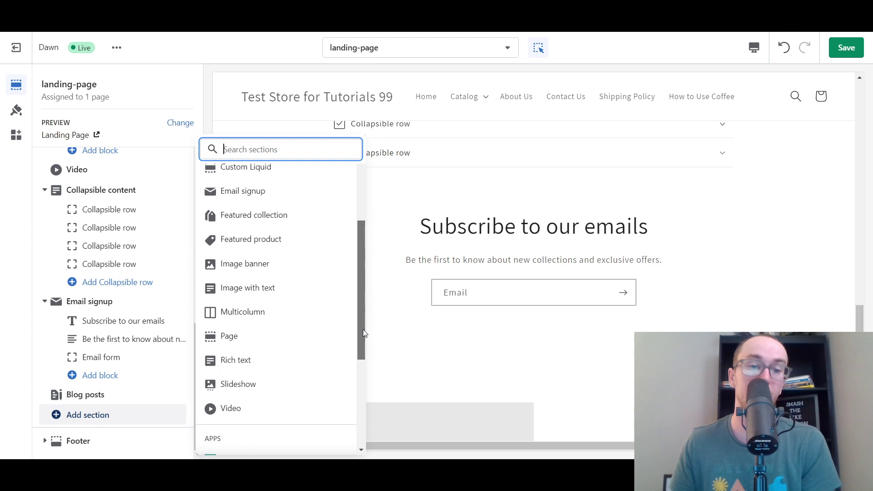
click(311, 295)
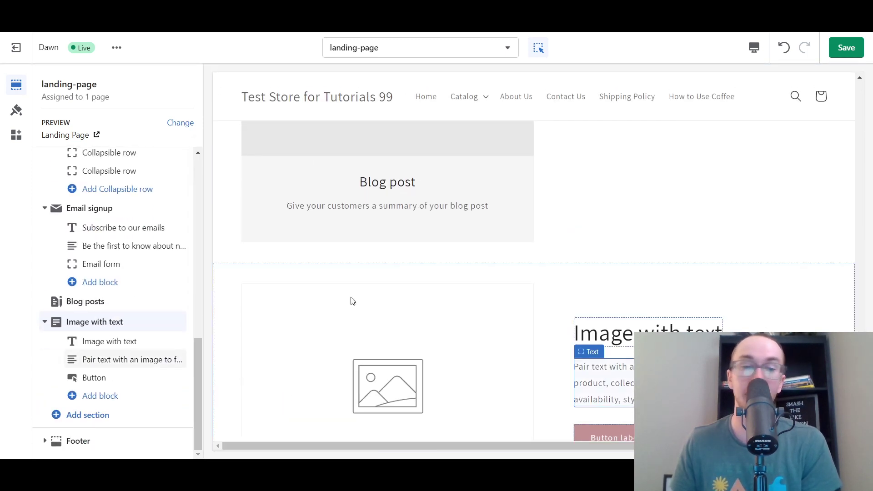
mouse_move(181, 322)
drag(178, 321, 273, 248)
scroll(779, 288, up, 5)
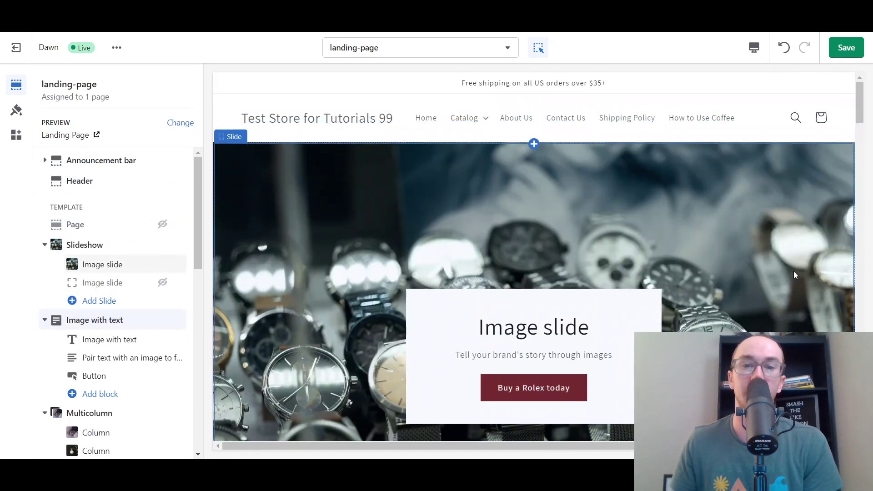
- Check the Image with text section's new place on the page and save the landing-page template
scroll(795, 275, down, 8)
scroll(858, 176, down, 3)
drag(858, 176, 871, 109)
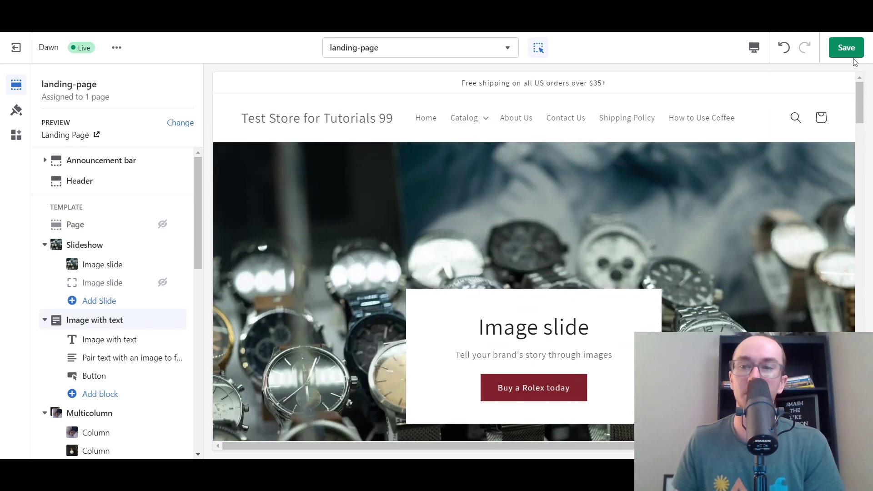
click(849, 50)
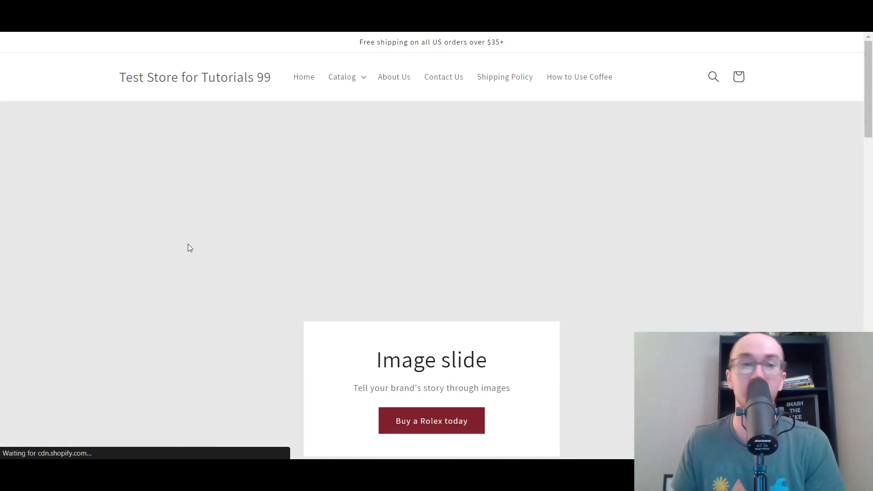
- Review the slideshow and the Image with text section in the updated landing page preview
scroll(597, 243, down, 15)
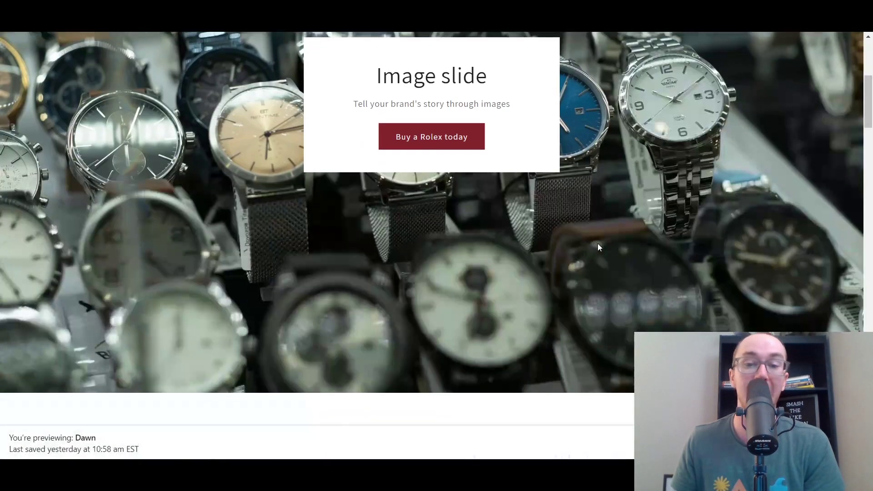
scroll(594, 224, up, 3)
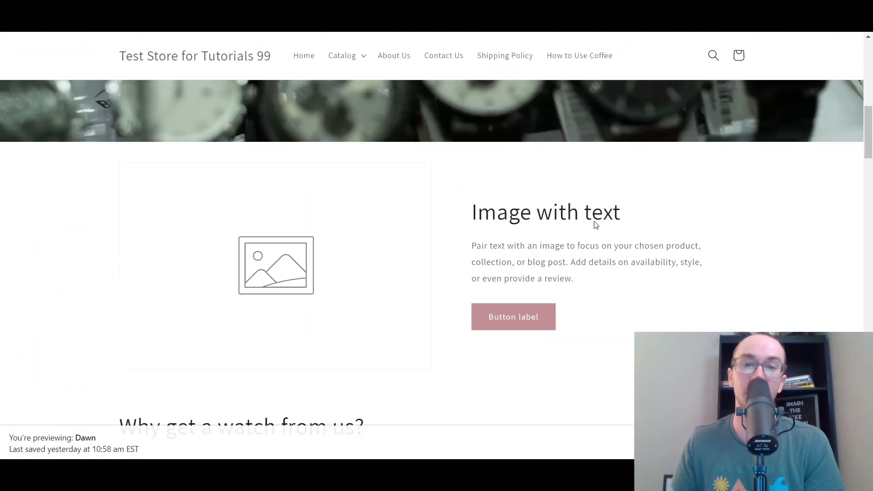
scroll(609, 219, down, 6)
drag(868, 165, 850, 68)
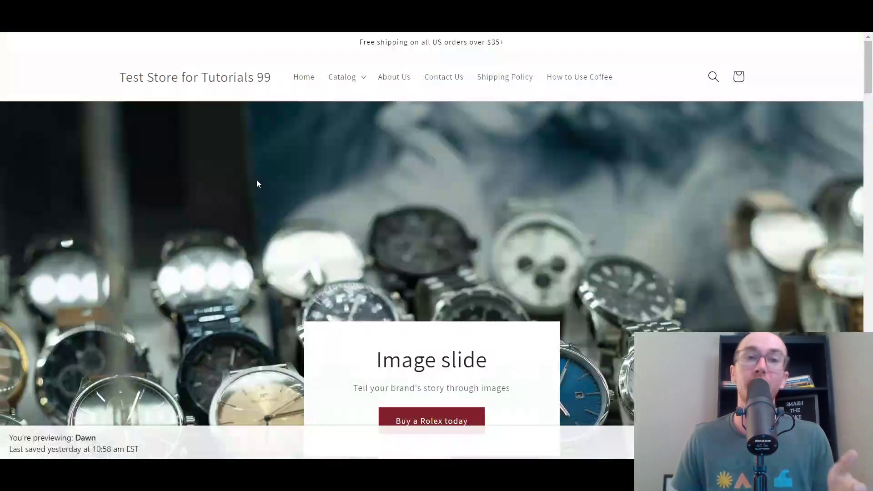
scroll(870, 84, down, 8)
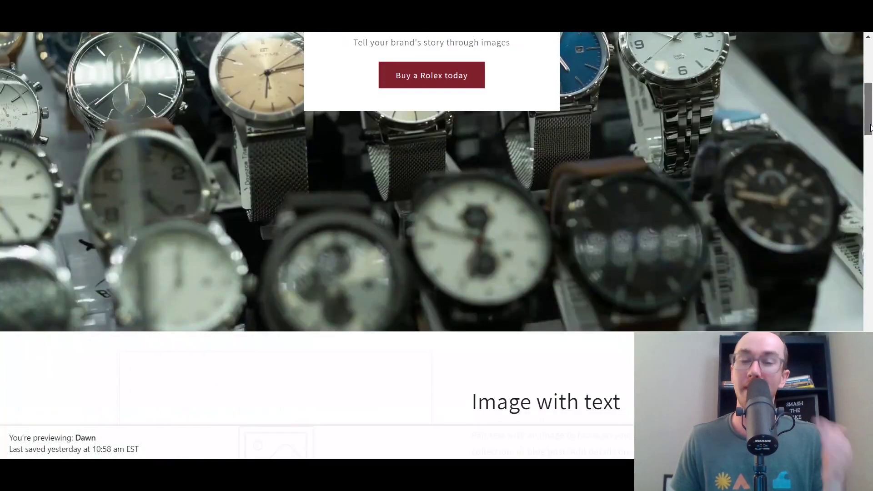
scroll(798, 191, up, 8)
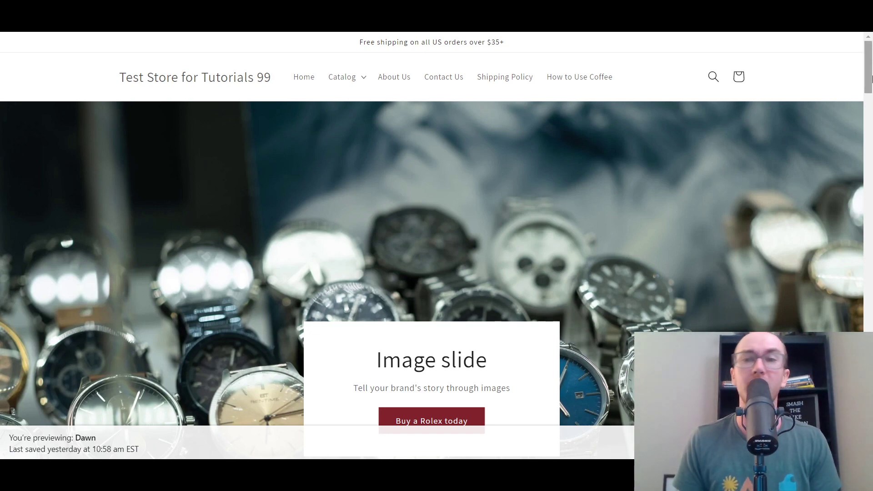
scroll(869, 93, down, 2)
scroll(870, 94, down, 3)
scroll(869, 88, up, 4)
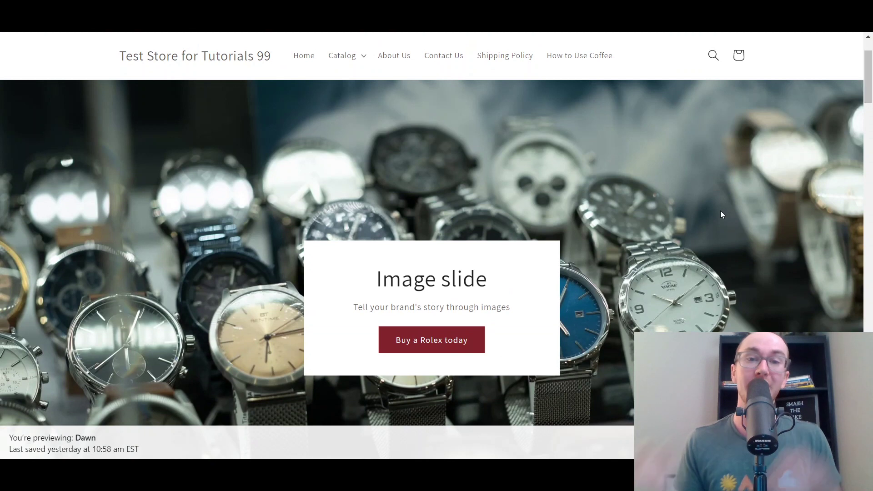